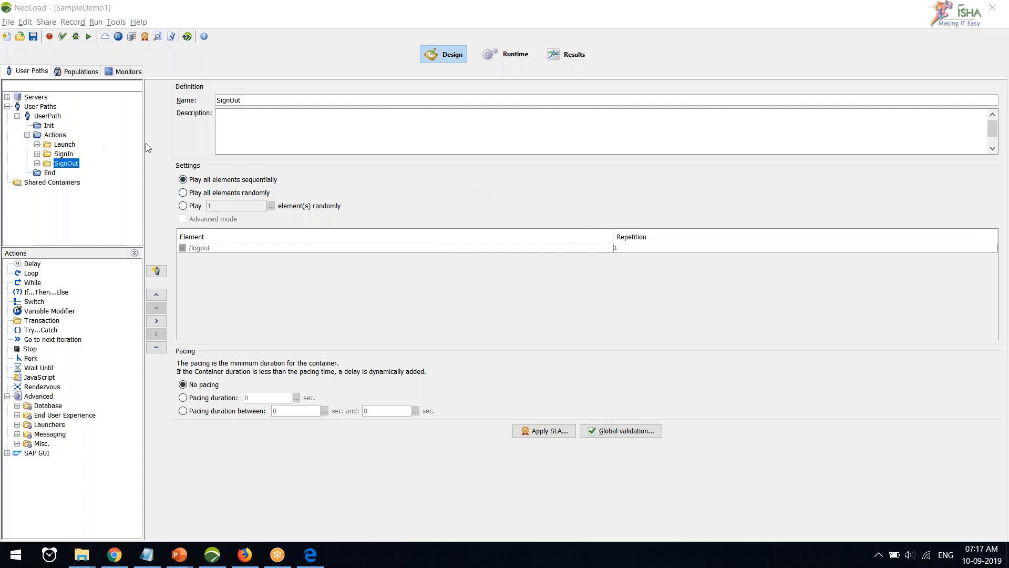
Enlarge the design tree area and review the Servers, User Paths, UserPath, Init, Actions and End nodes.
left_click(445, 56)
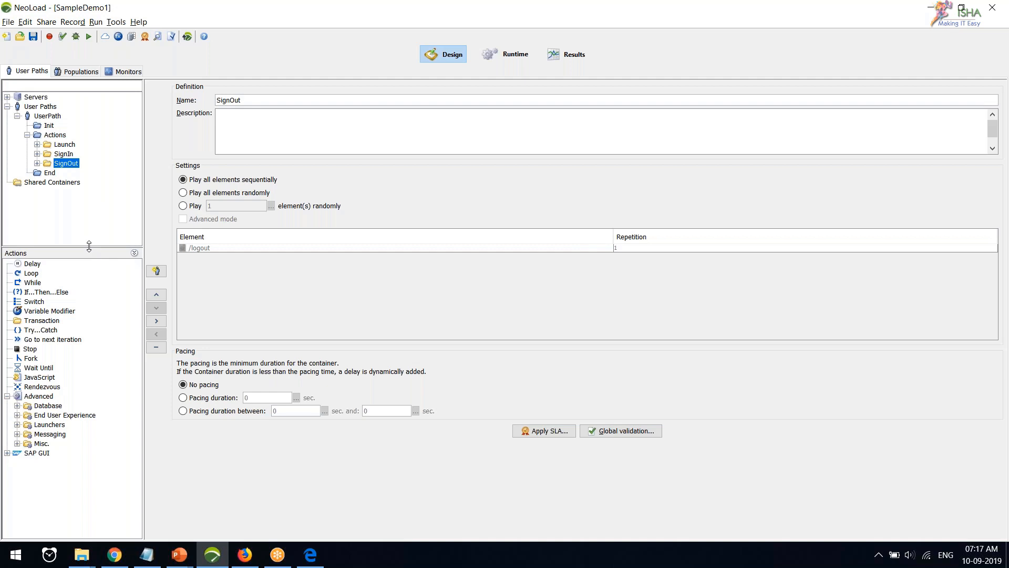
left_click_drag(88, 246, 86, 278)
left_click(44, 97)
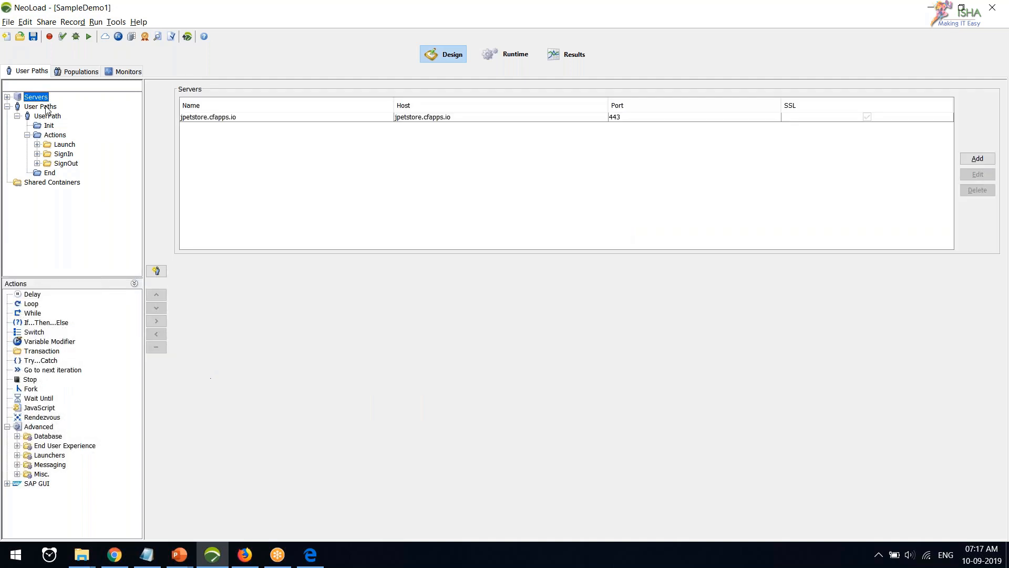
left_click(43, 107)
left_click(51, 116)
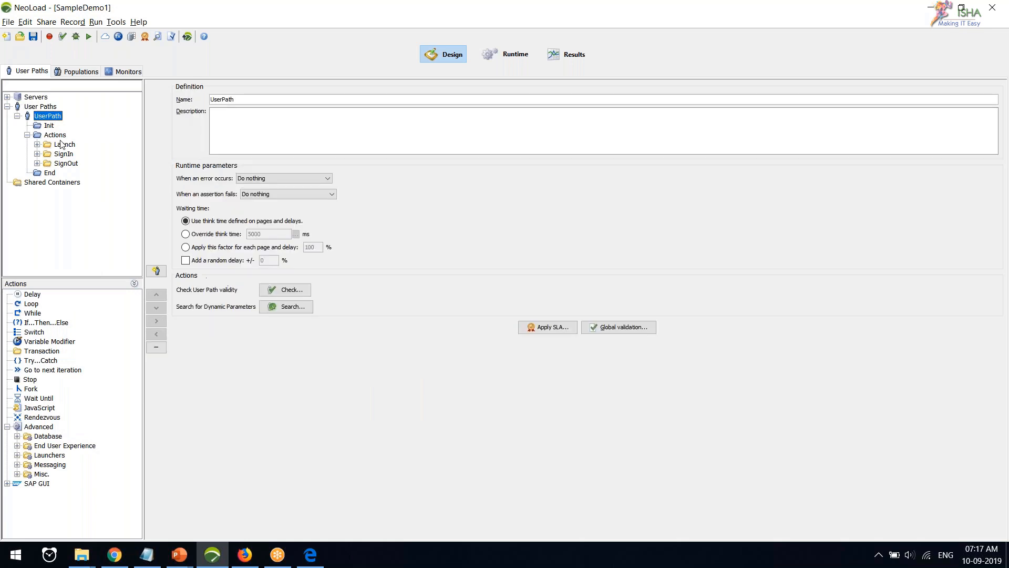
left_click(50, 174)
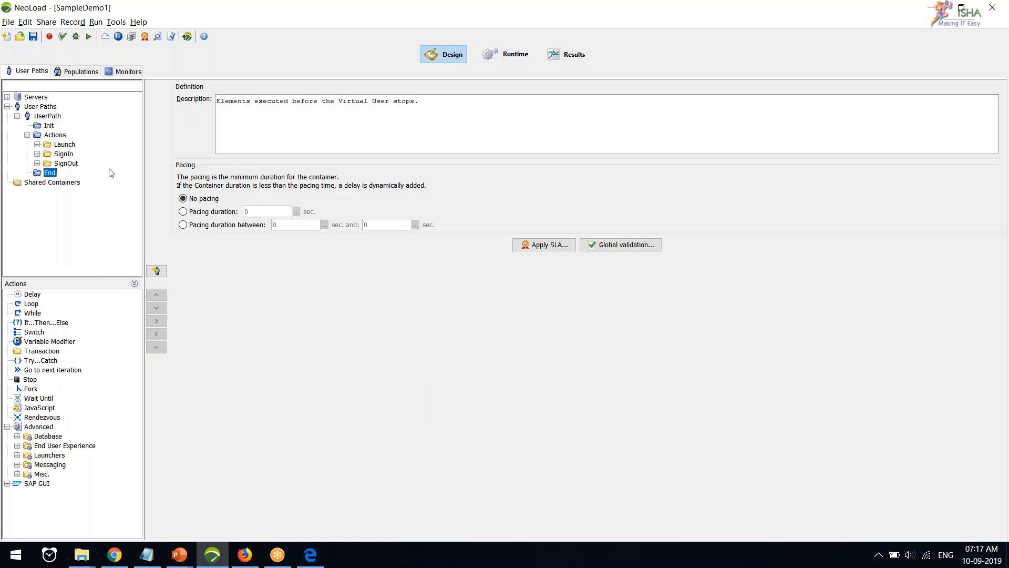
left_click(47, 126)
left_click(63, 137)
left_click(51, 173)
Expand the Launch transaction and its /catalog page to inspect the recorded requests, then collapse the page and restore the Actions list.
double_click(67, 147)
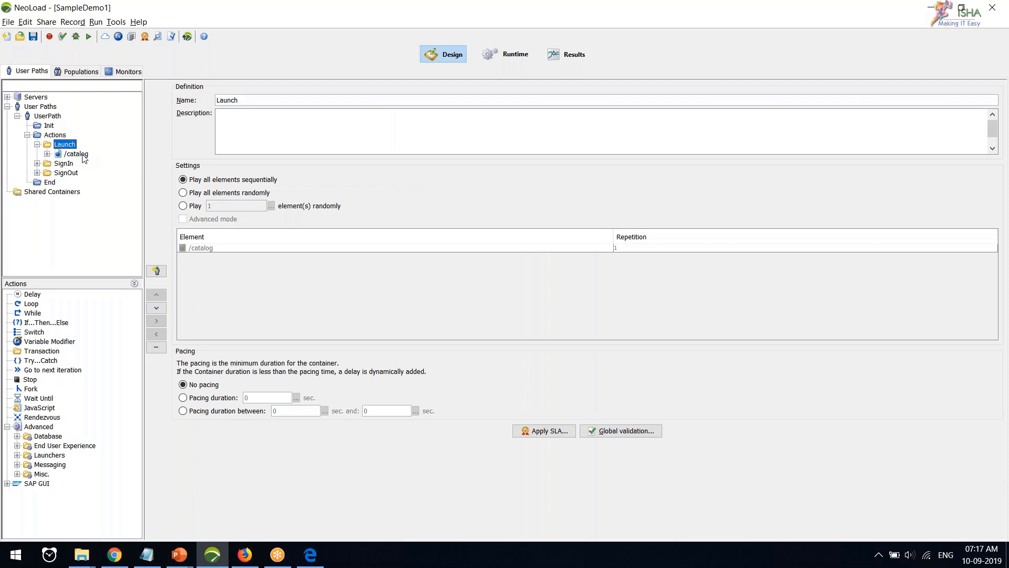
left_click(75, 155)
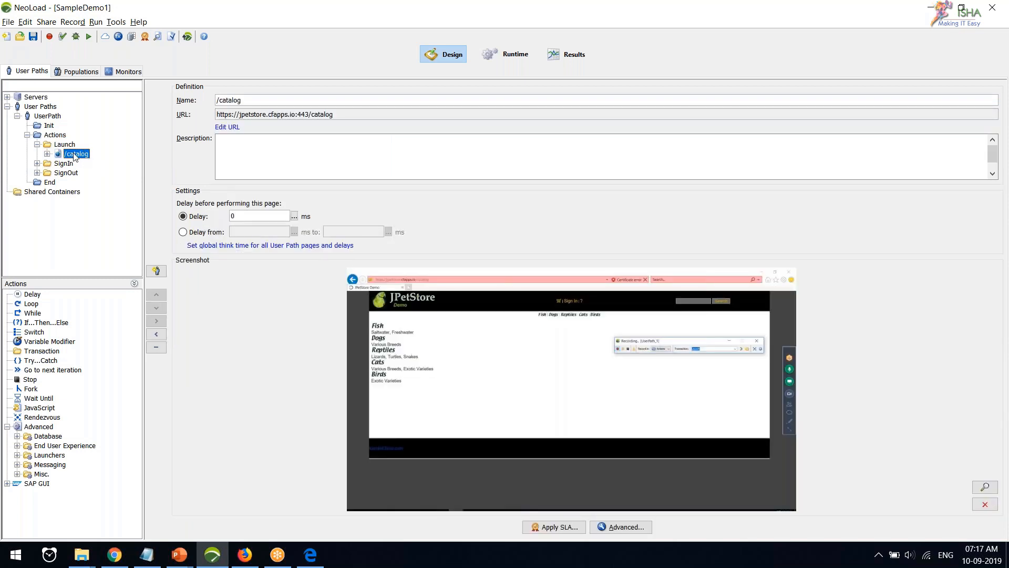
double_click(75, 155)
left_click(93, 139)
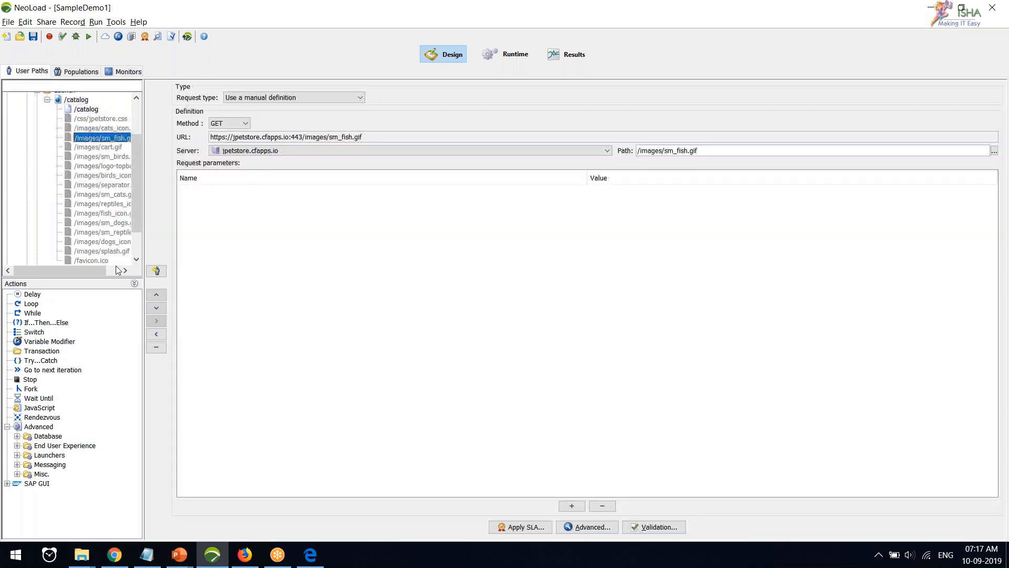
left_click(135, 283)
left_click(107, 240)
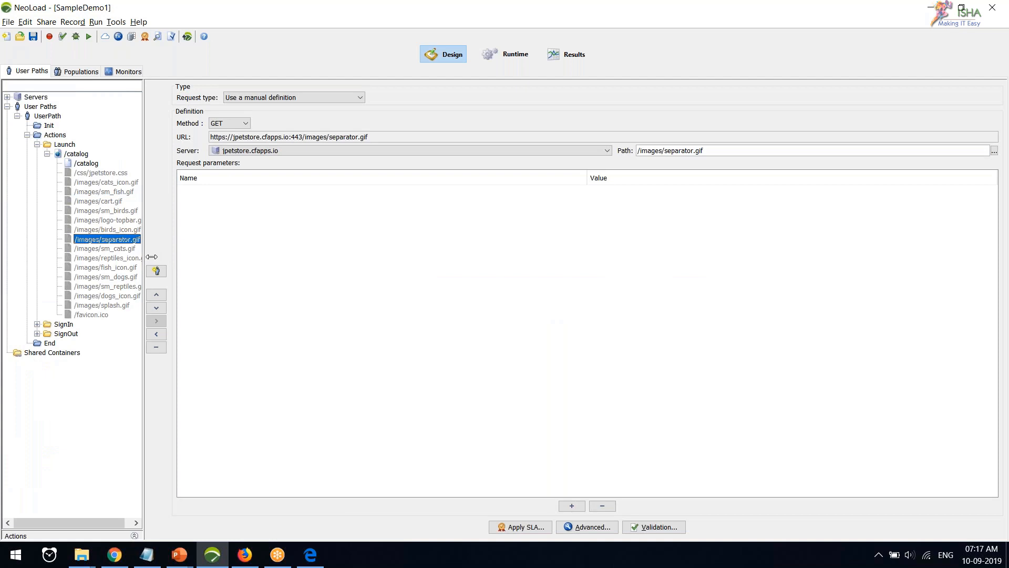
mouse_move(151, 256)
left_mouse_down()
mouse_move(180, 261)
mouse_move(168, 261)
left_mouse_up()
left_click(47, 154)
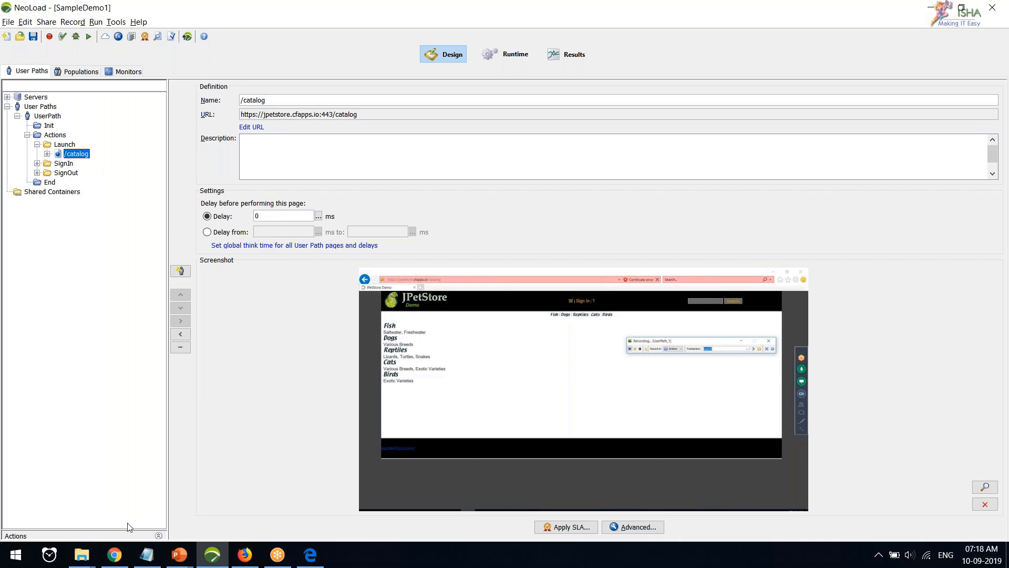
left_click(153, 536)
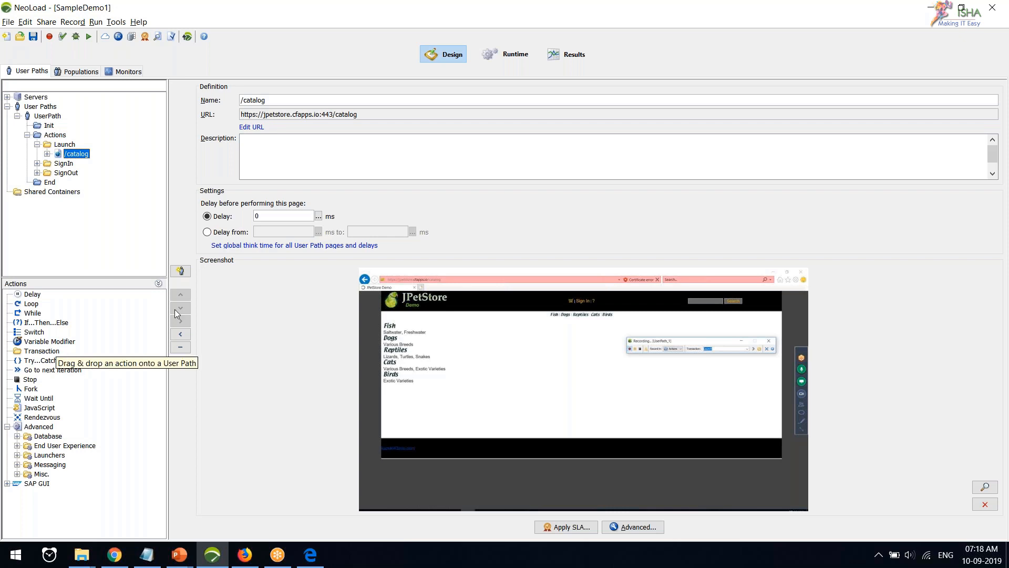
View the Populations and Monitors sections of the design, and return to the user paths.
left_click(81, 72)
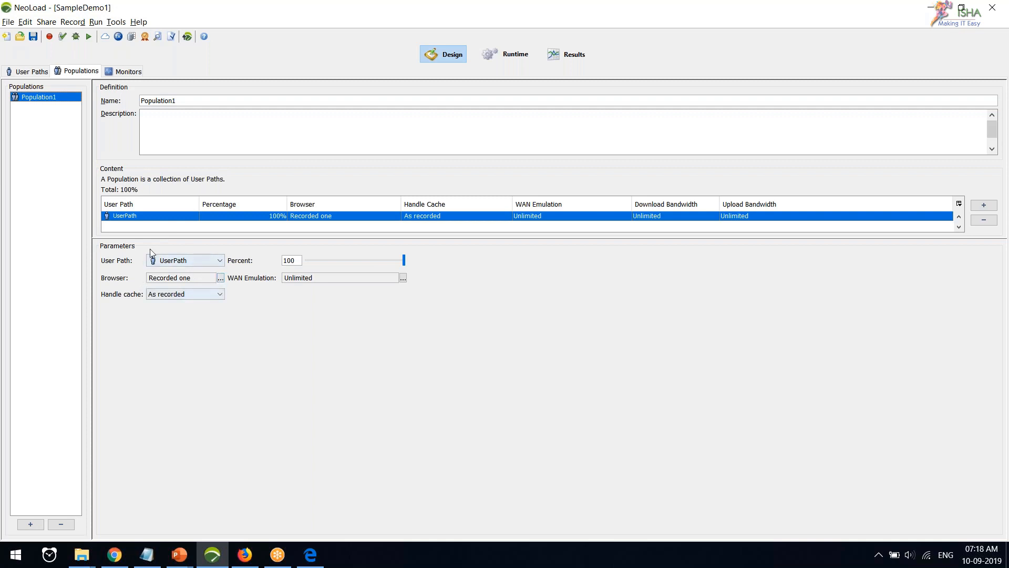
left_click(125, 73)
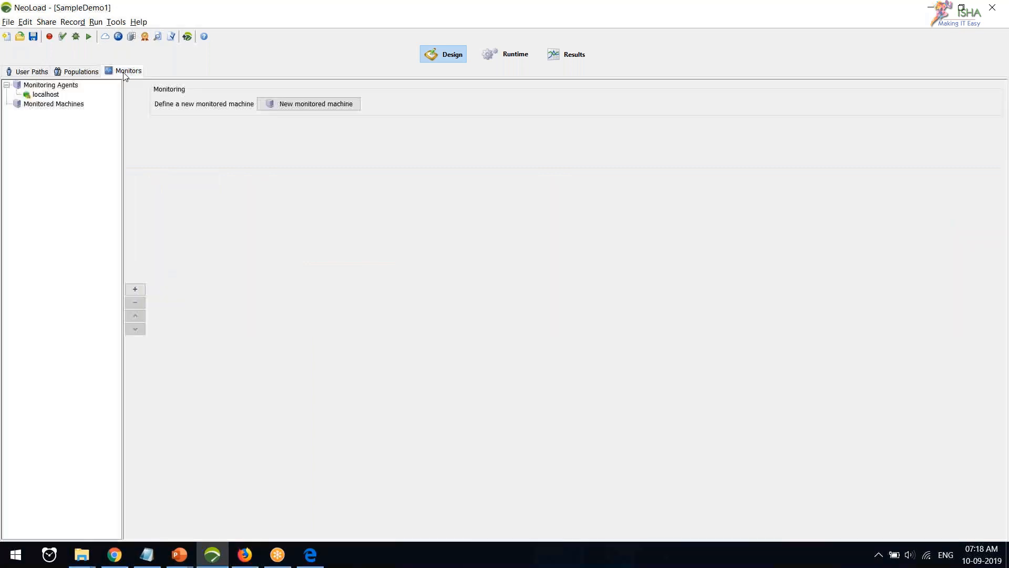
left_click(37, 72)
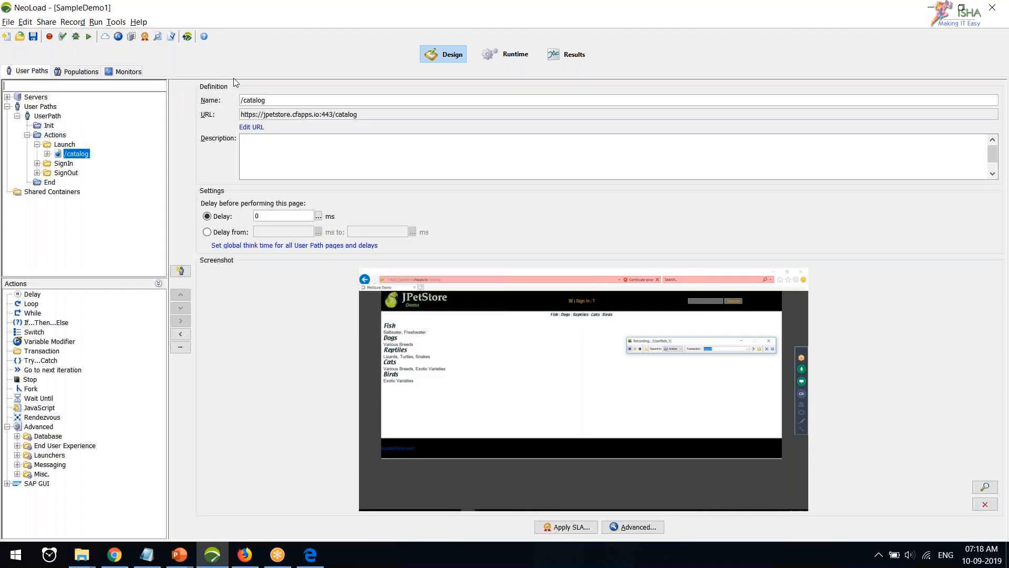
Look through the Runtime section's scenarios, graphs, errors, alerts and users views.
left_click(511, 56)
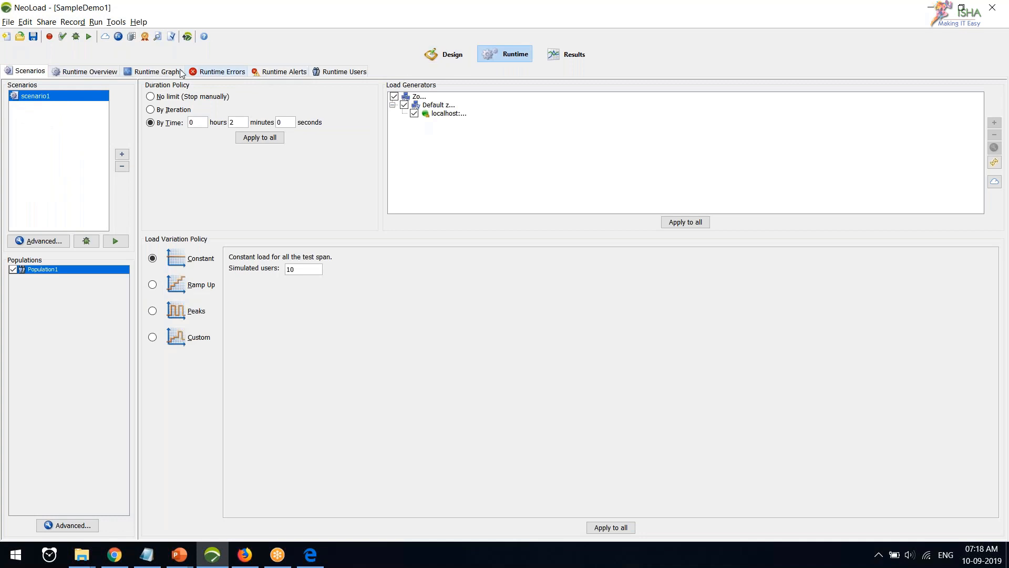
left_click(158, 72)
left_click(218, 71)
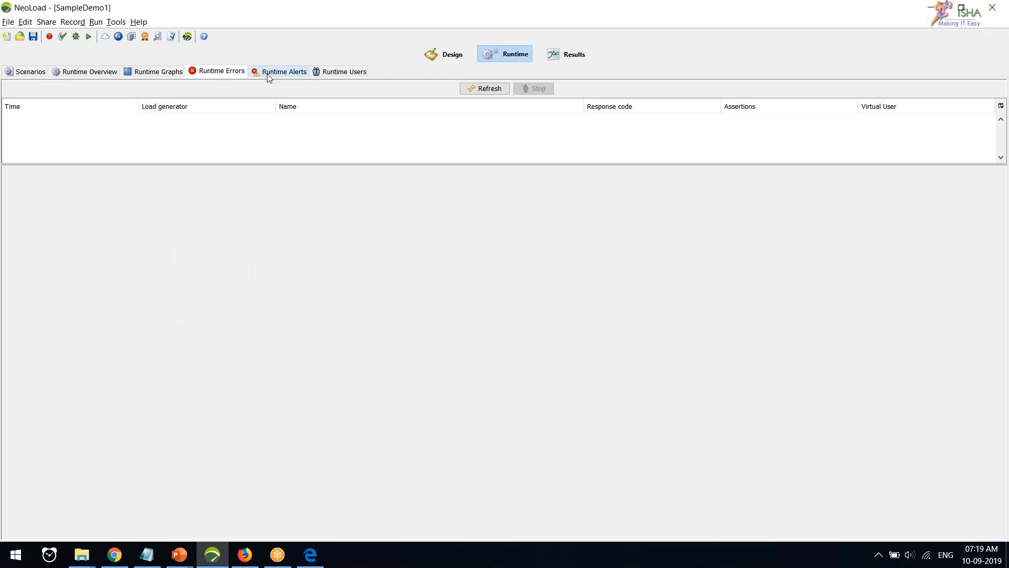
left_click(280, 71)
left_click(343, 73)
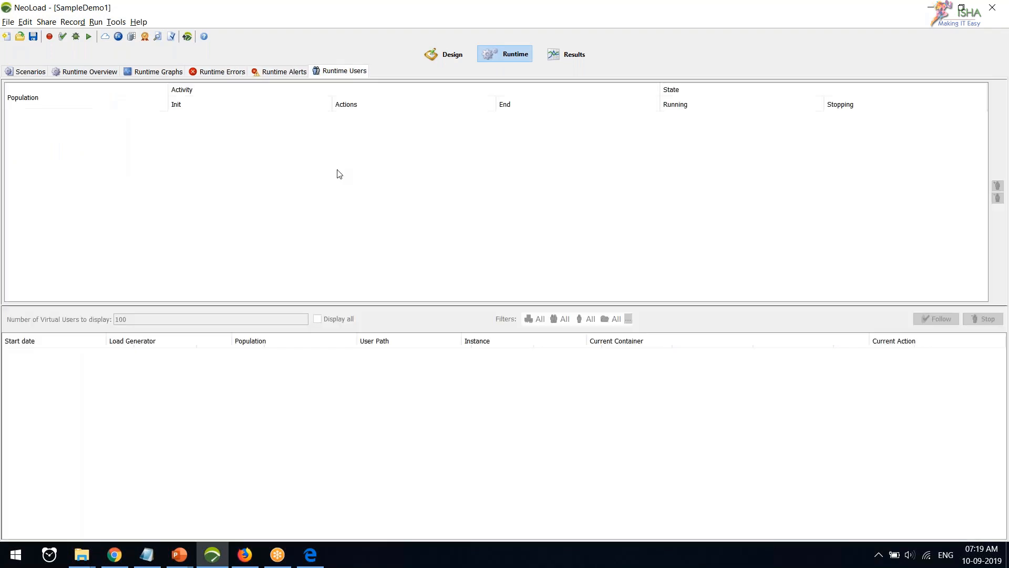
left_click(31, 73)
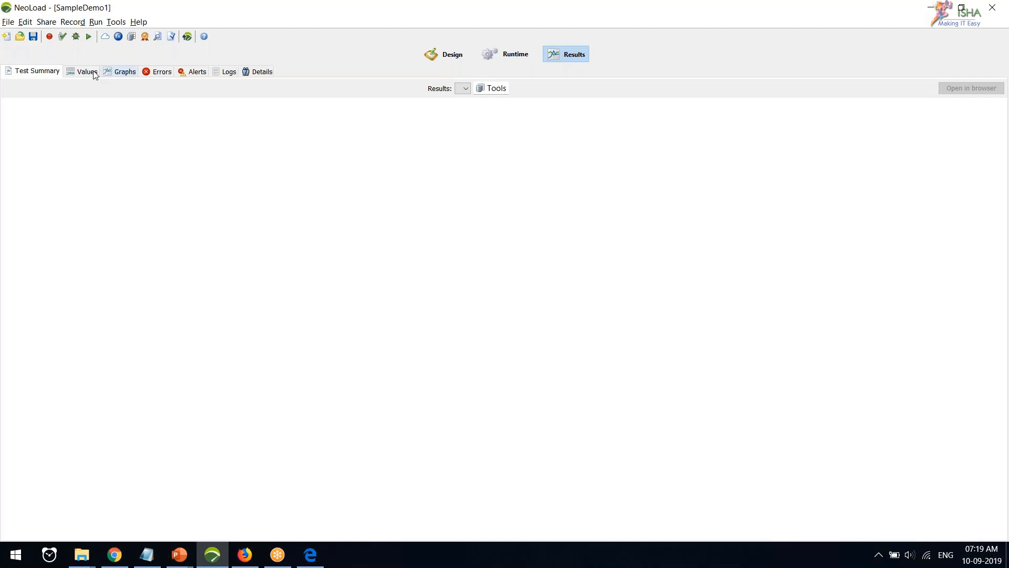
Look at the Values and Test Summary views of the results, and return to the design.
left_click(85, 72)
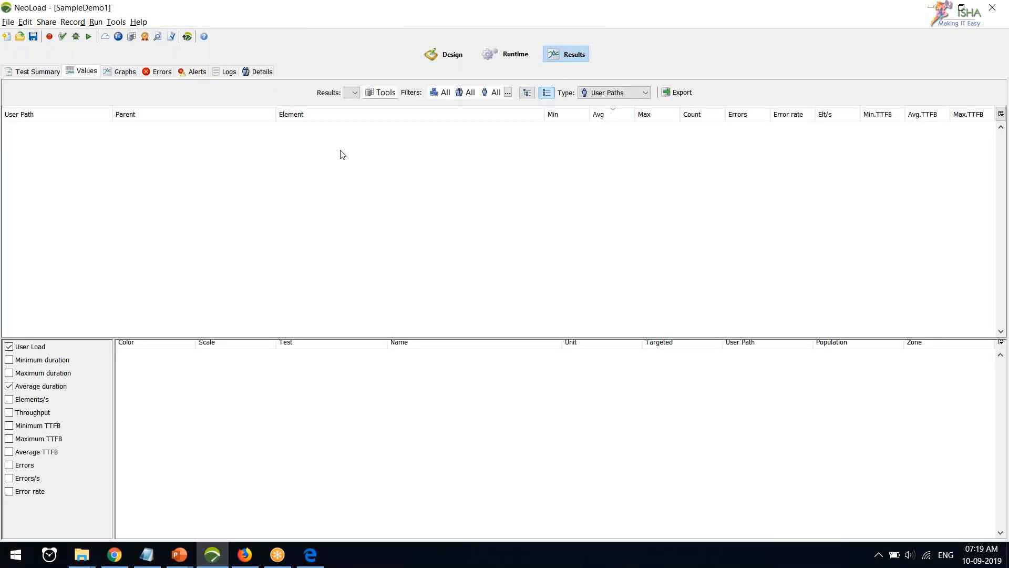
left_click(47, 73)
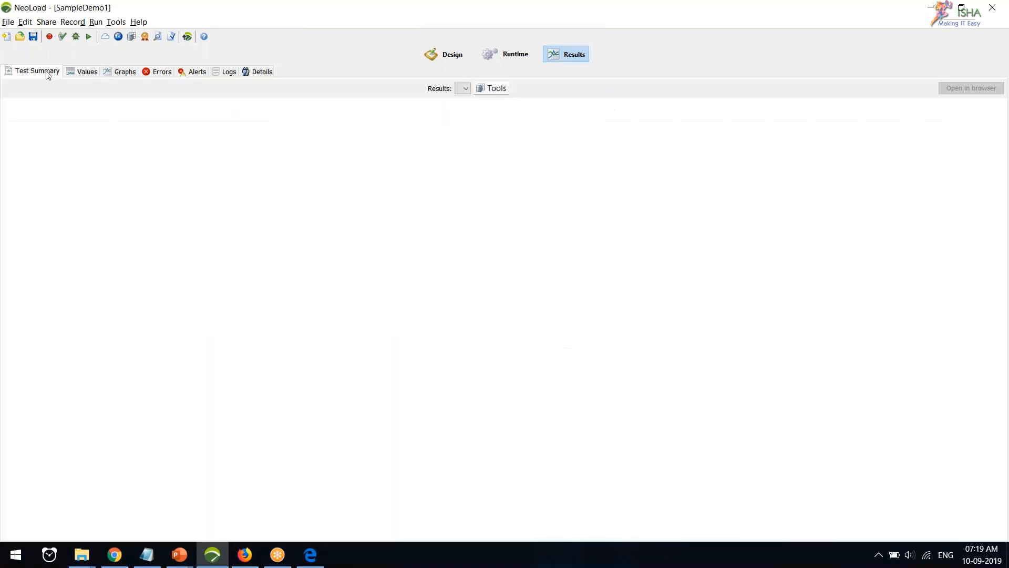
left_click(452, 60)
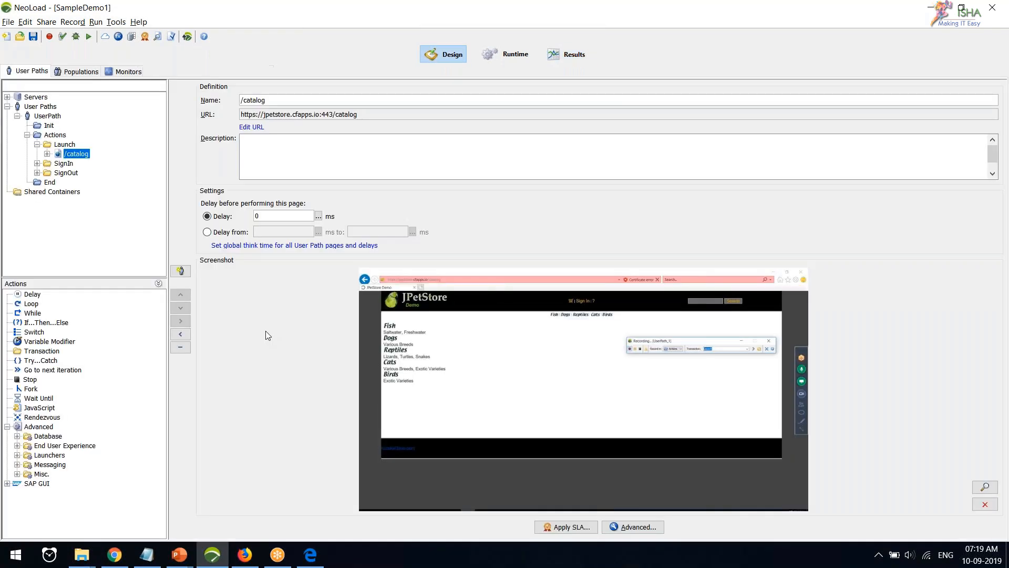
Collapse the Launch transaction, the Actions container and the UserPath node in the design tree.
left_click(37, 143)
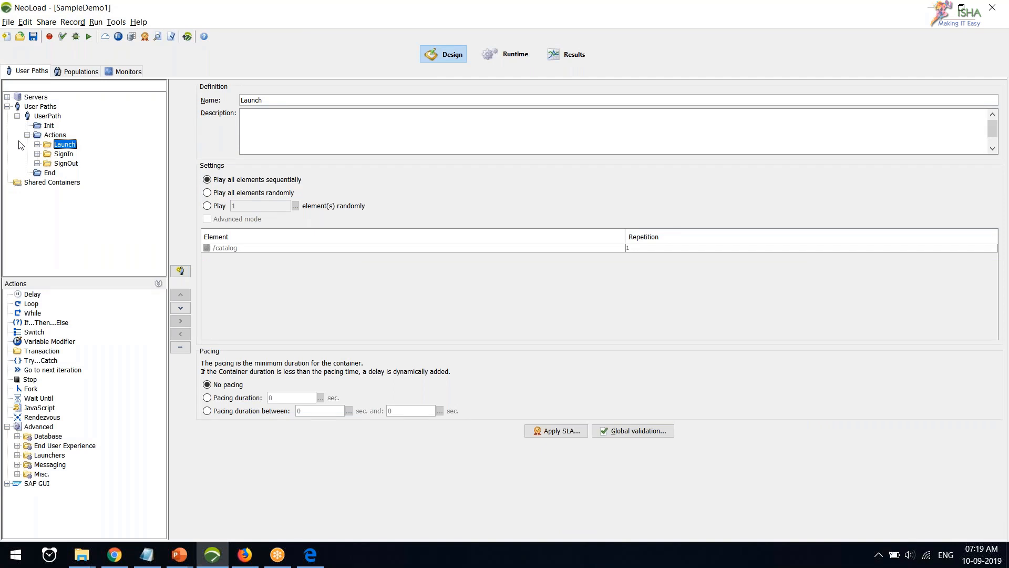
left_click(26, 135)
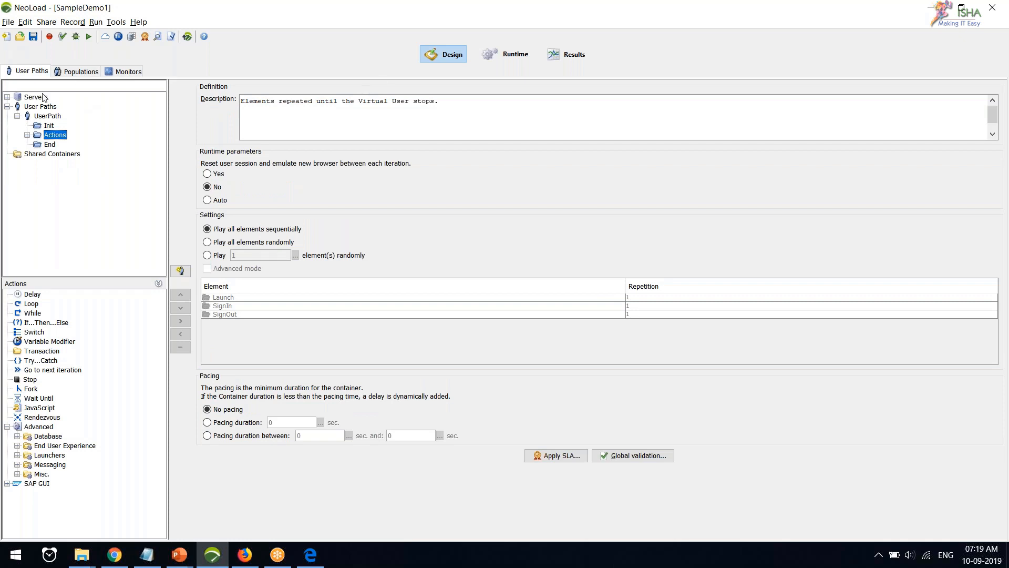
left_click(48, 116)
left_click(17, 116)
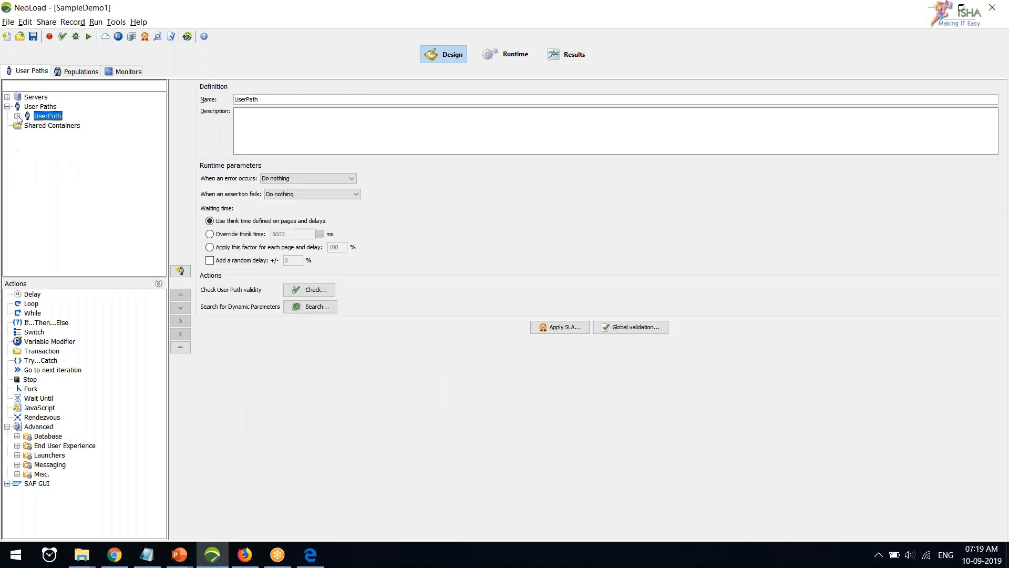
Start a new recording named UserPath_1 in the Actions container, using Internet Explorer as the client.
left_click(34, 107)
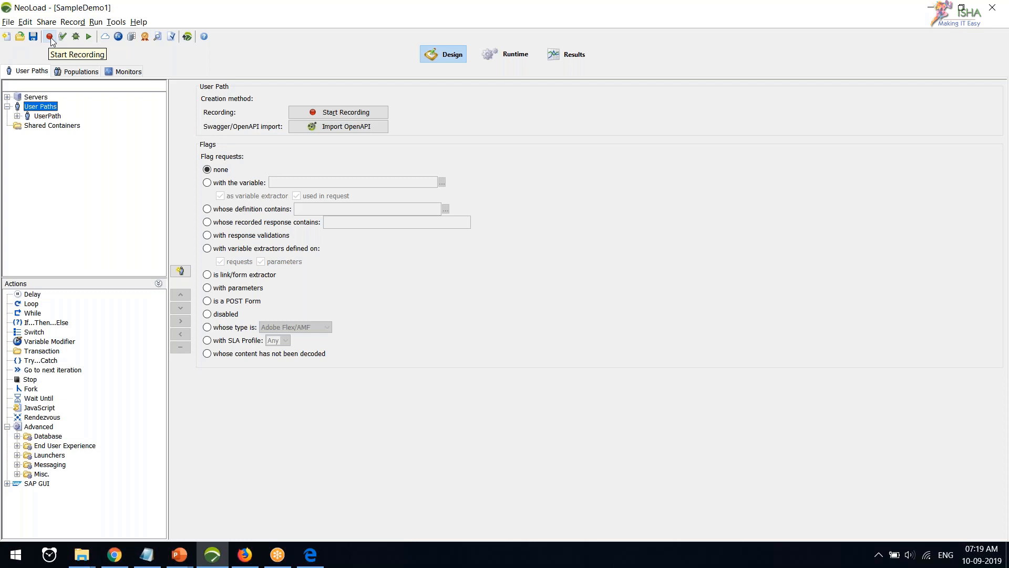
left_click(319, 115)
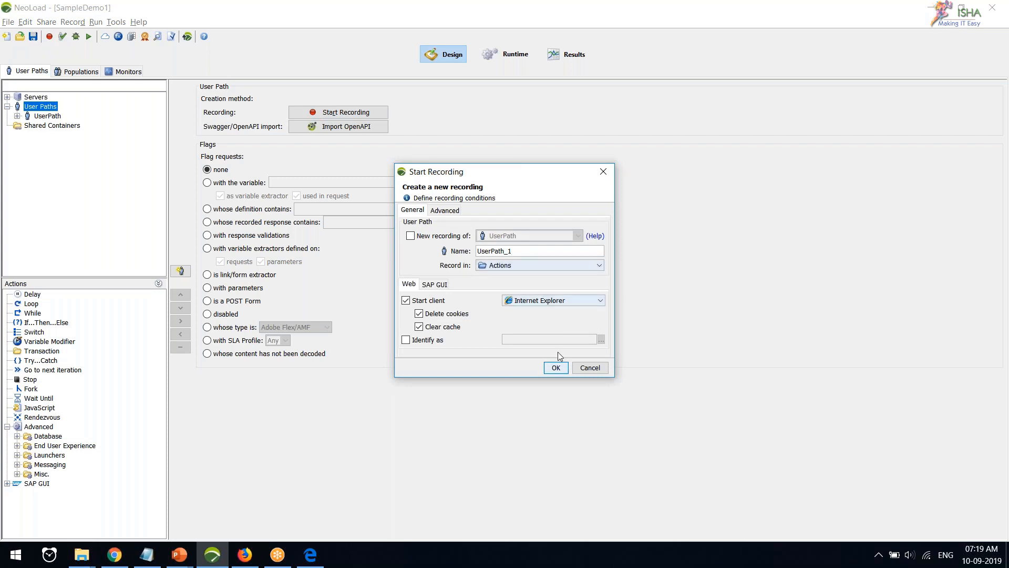
left_click(560, 368)
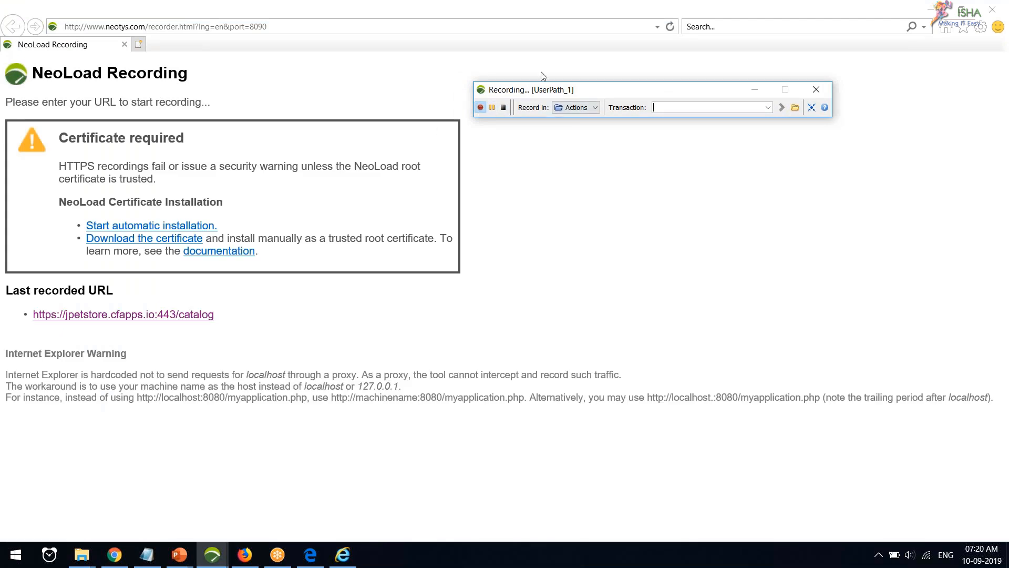
Keep recording in Actions and start a transaction named Launch.
left_click(579, 107)
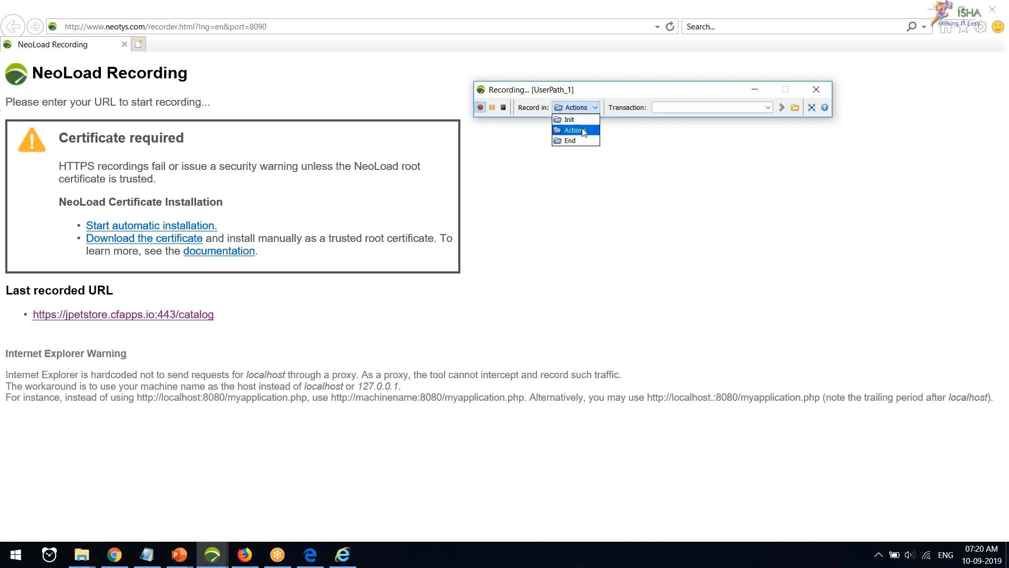
left_click(578, 131)
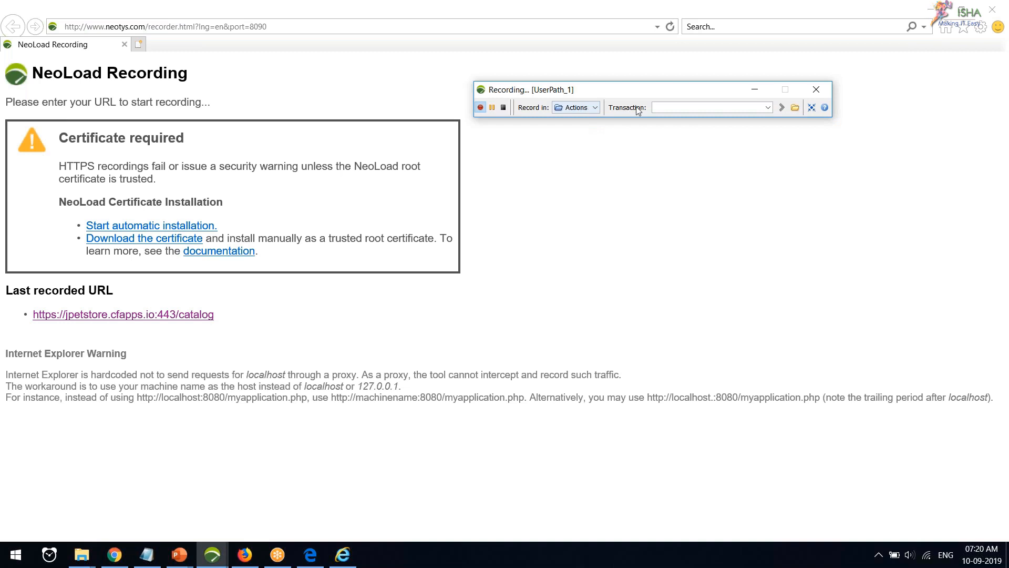
type("Launch")
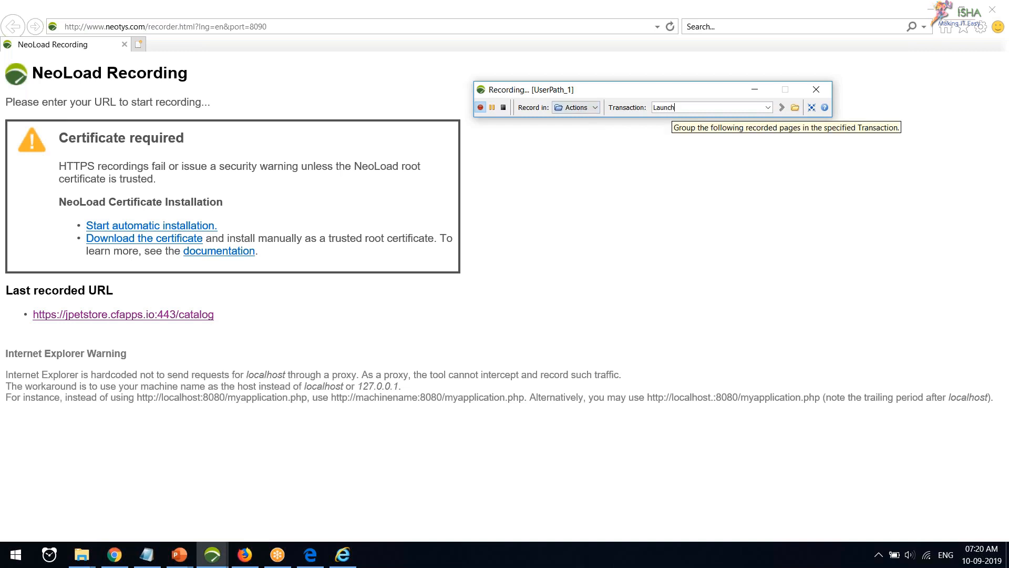
key("Return")
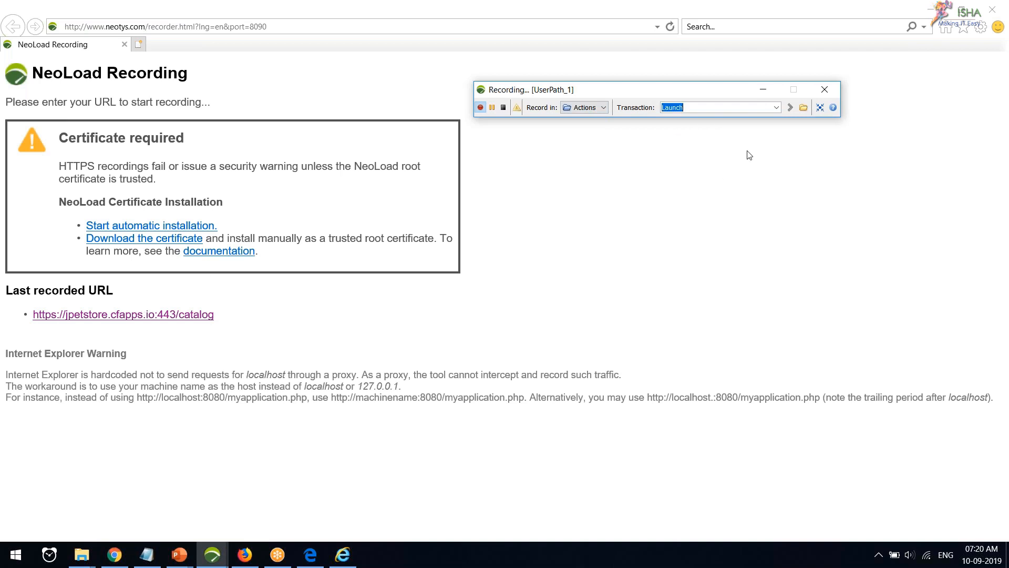
left_click(695, 110)
Open the last recorded URL, the JPetStore catalog, and continue past the browser's security warning.
left_click(163, 314)
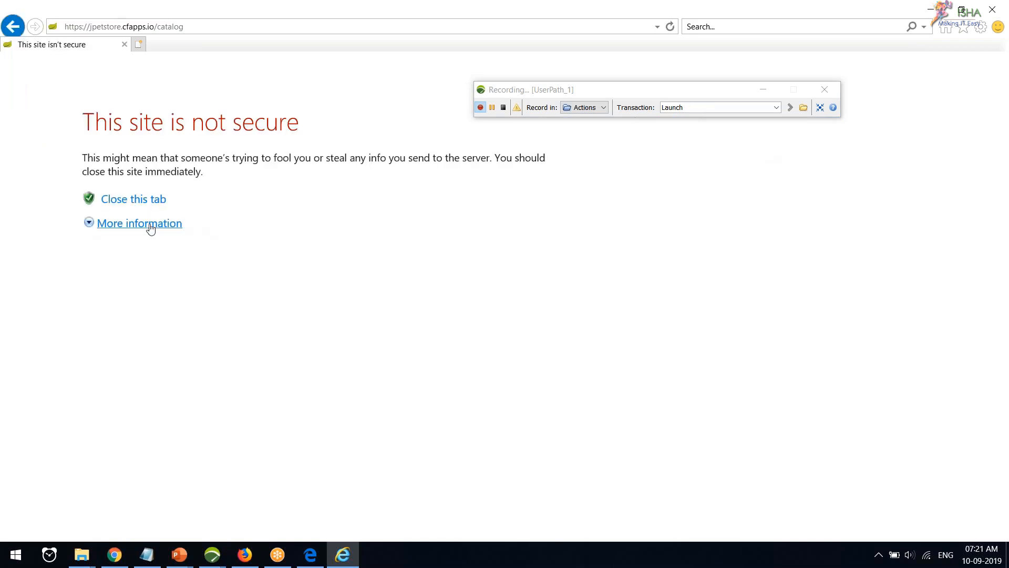
left_click(152, 231)
left_click(250, 311)
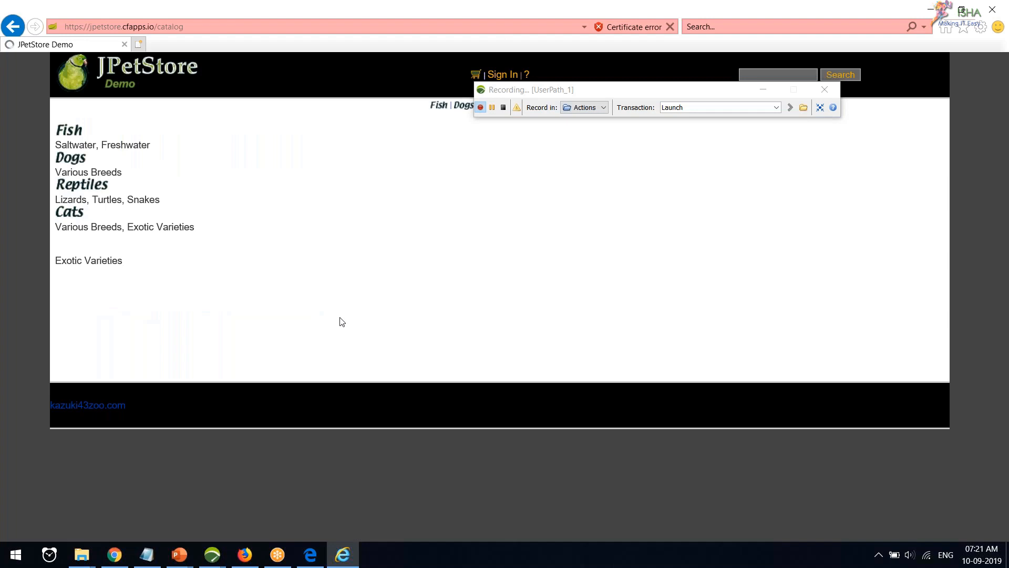
Start a new transaction named SignIn in the recorder.
double_click(830, 139)
type("SignIn")
key("Return")
Open the JPetStore sign-in page, enter the username and account password, and log in while recording the SignIn transaction.
left_click(506, 77)
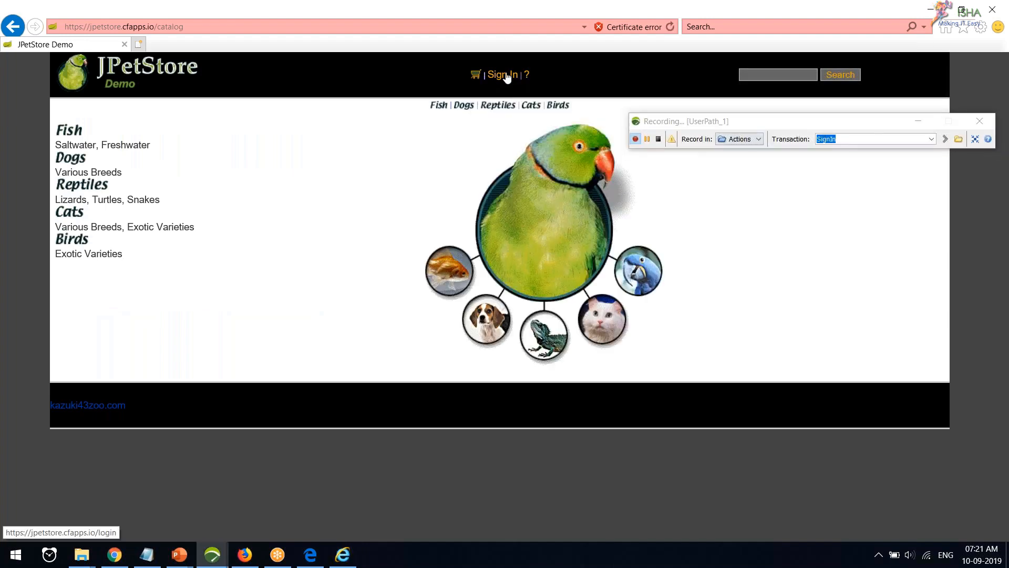
left_click(506, 77)
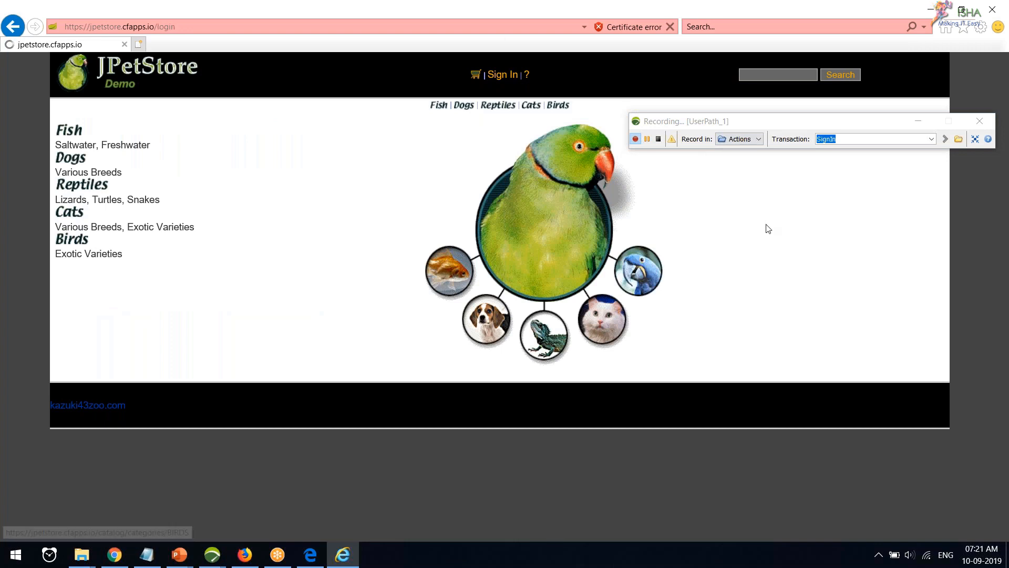
left_click(515, 169)
type("j2")
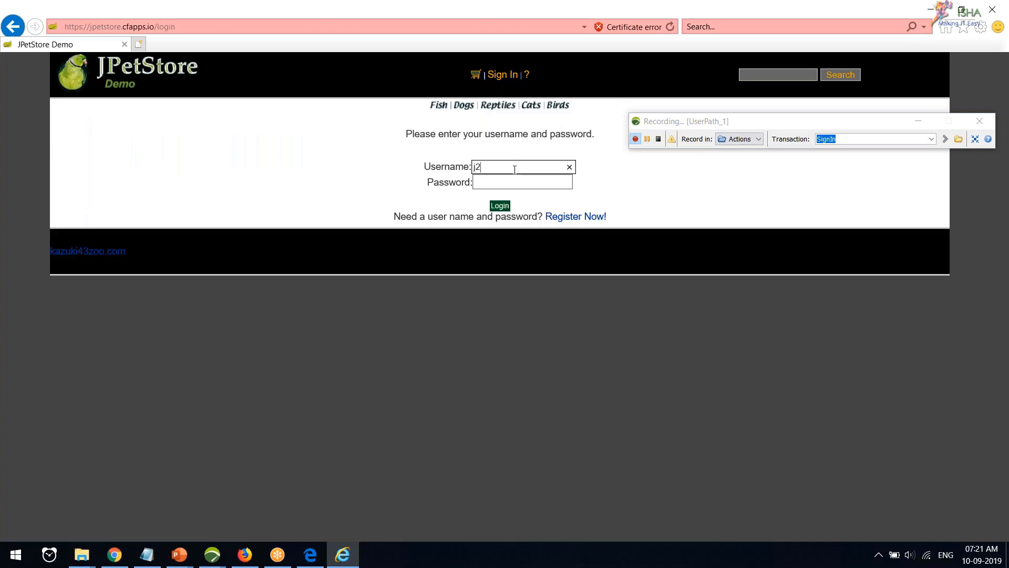
type("ee")
key("Tab")
type("j2ee")
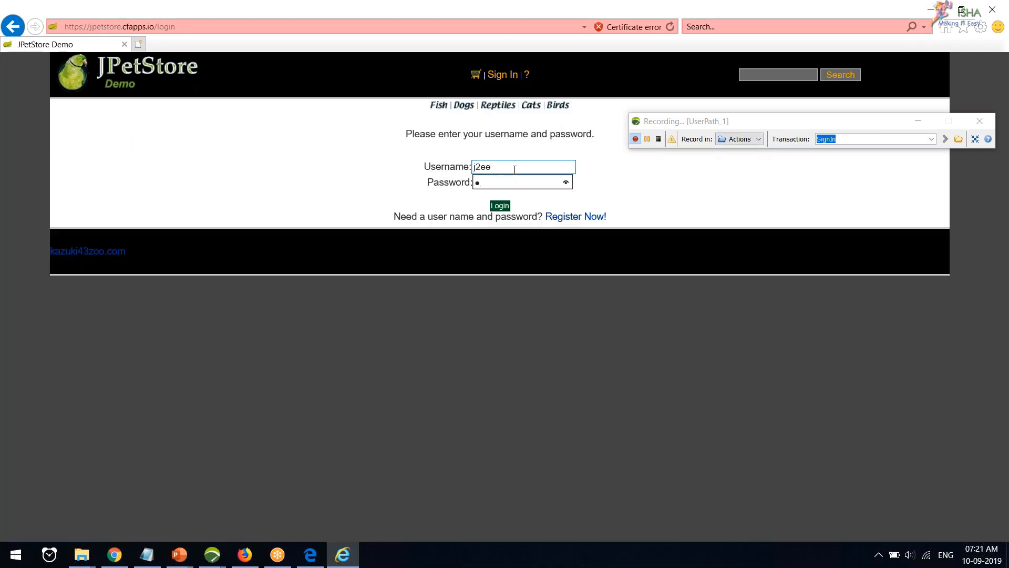
left_click(491, 205)
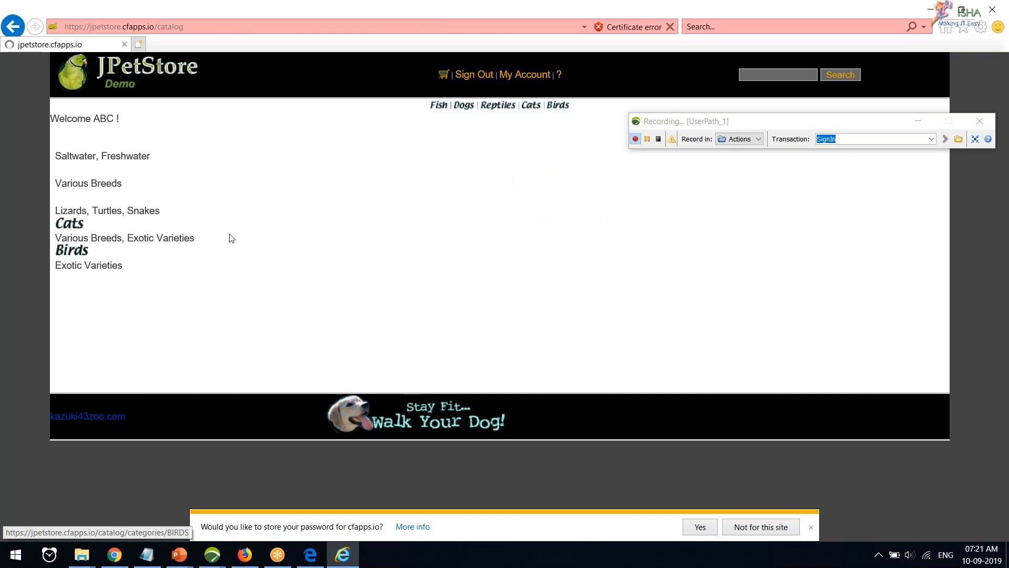
Start a transaction named SignOut, sign out of JPetStore to record it, and stop the recording.
type("SignOut")
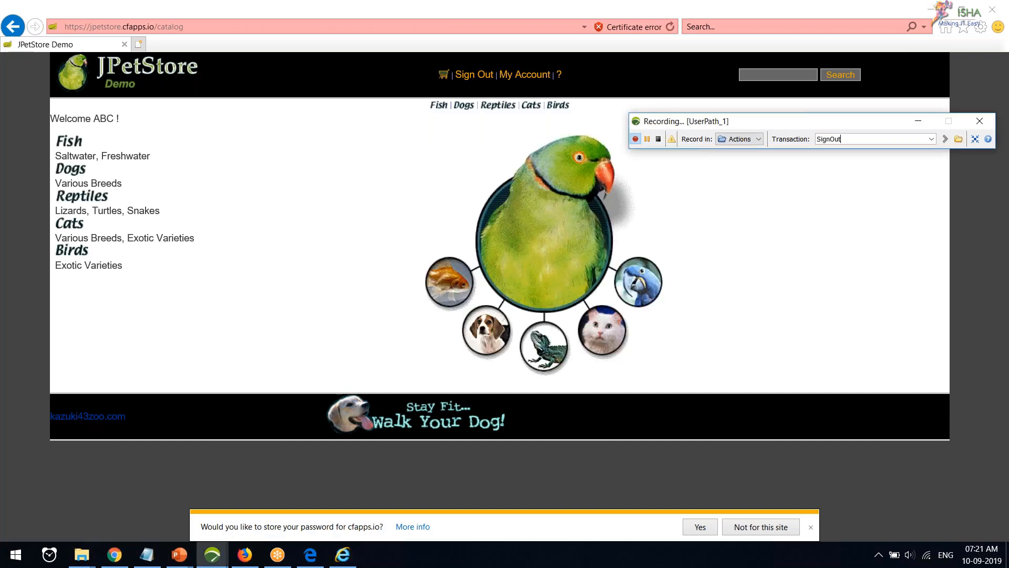
key("Return")
left_click(472, 77)
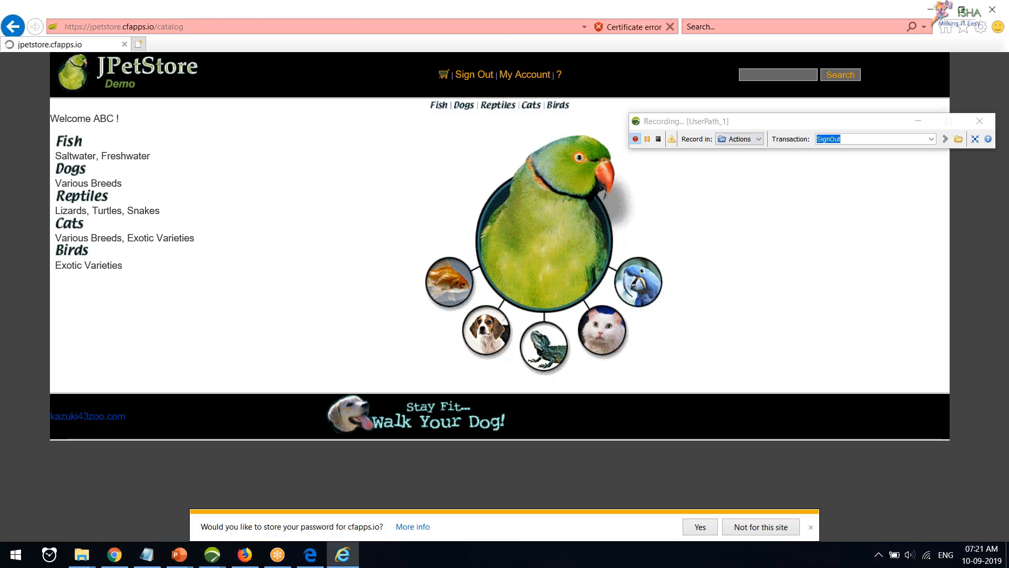
left_click(659, 140)
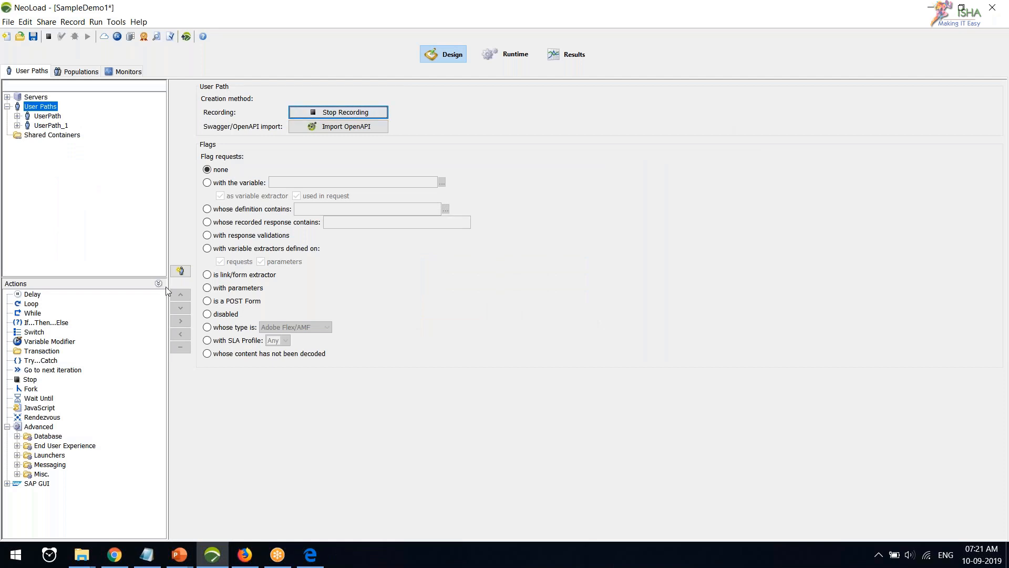
In the post-recording wizard, keep the jpetstore.cfapps.io host selected and skip the search for dynamic parameters.
left_click_drag(550, 119, 613, 114)
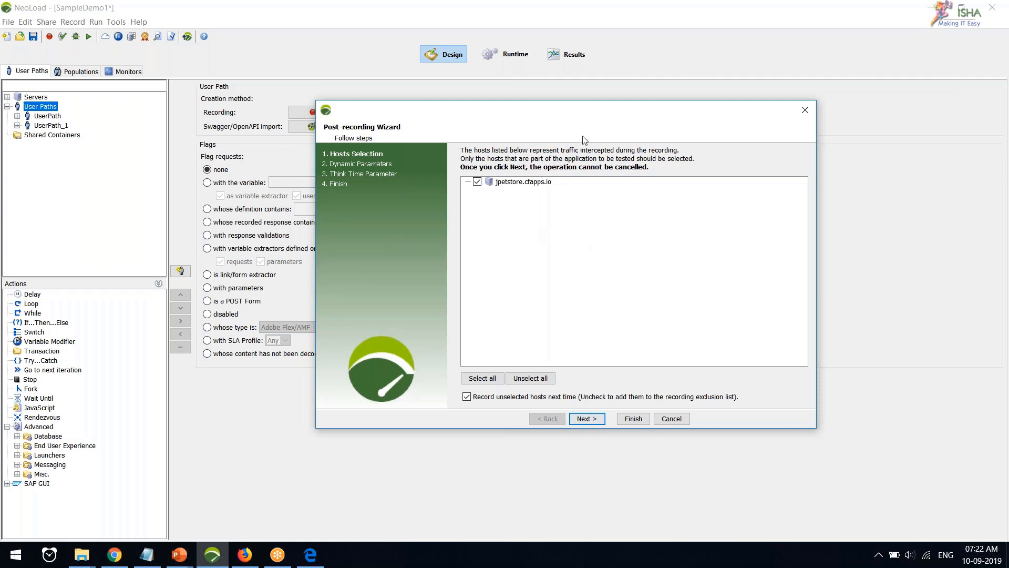
mouse_move(583, 112)
left_mouse_down()
mouse_move(583, 155)
mouse_move(578, 97)
left_mouse_up()
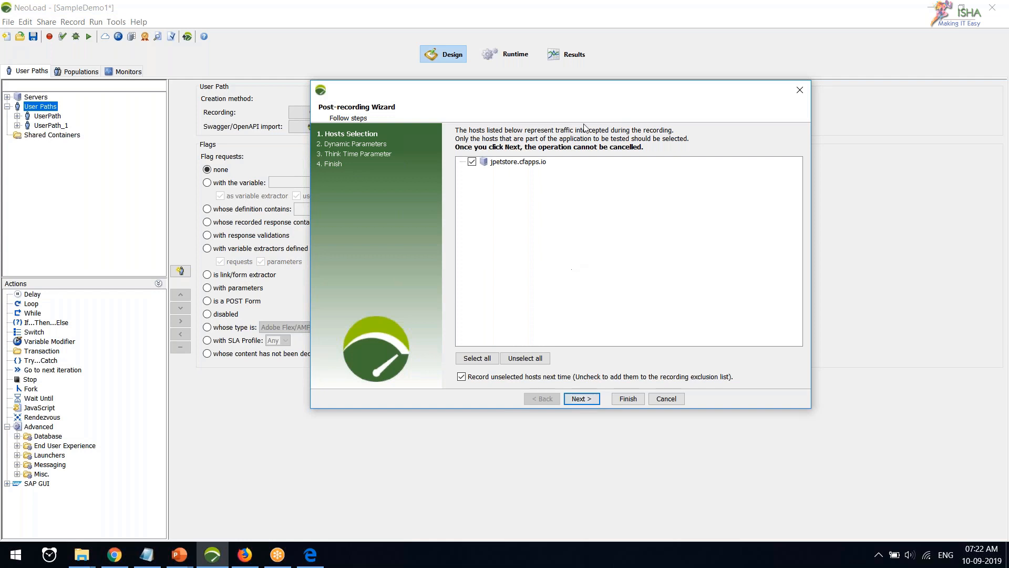
mouse_move(598, 93)
left_mouse_down()
mouse_move(620, 133)
mouse_move(614, 98)
left_mouse_up()
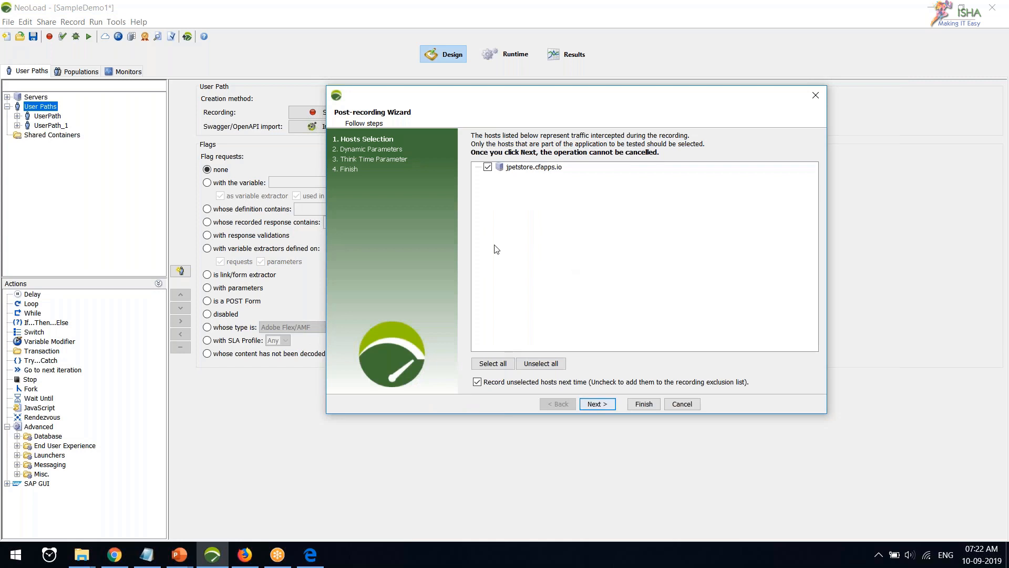
left_click(597, 403)
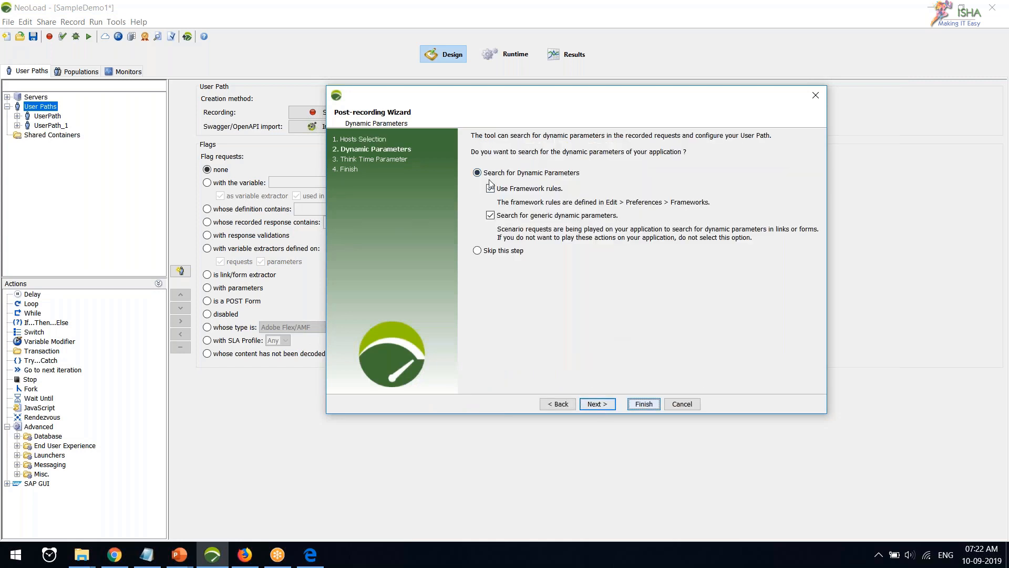
left_click(531, 175)
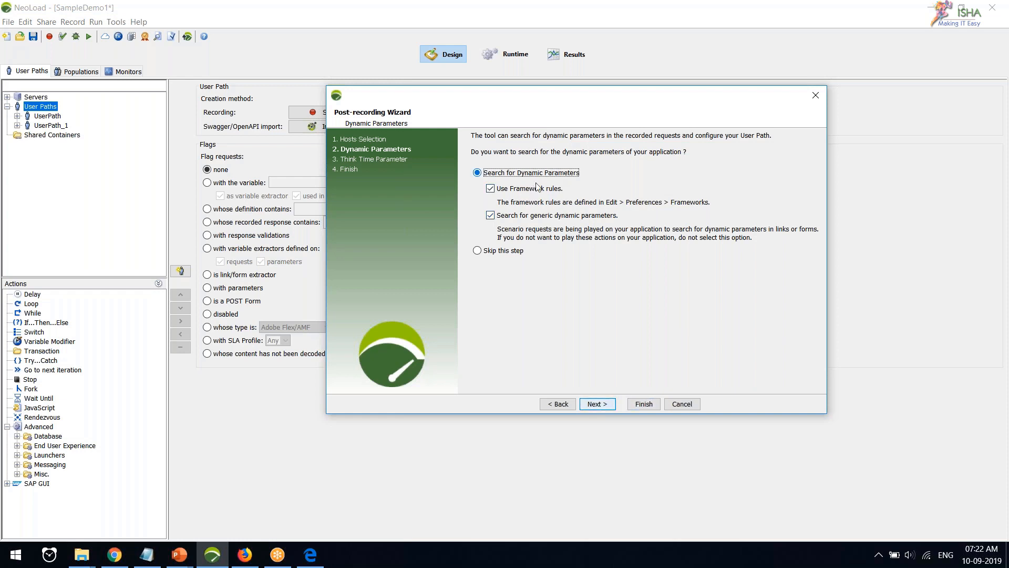
left_click(514, 251)
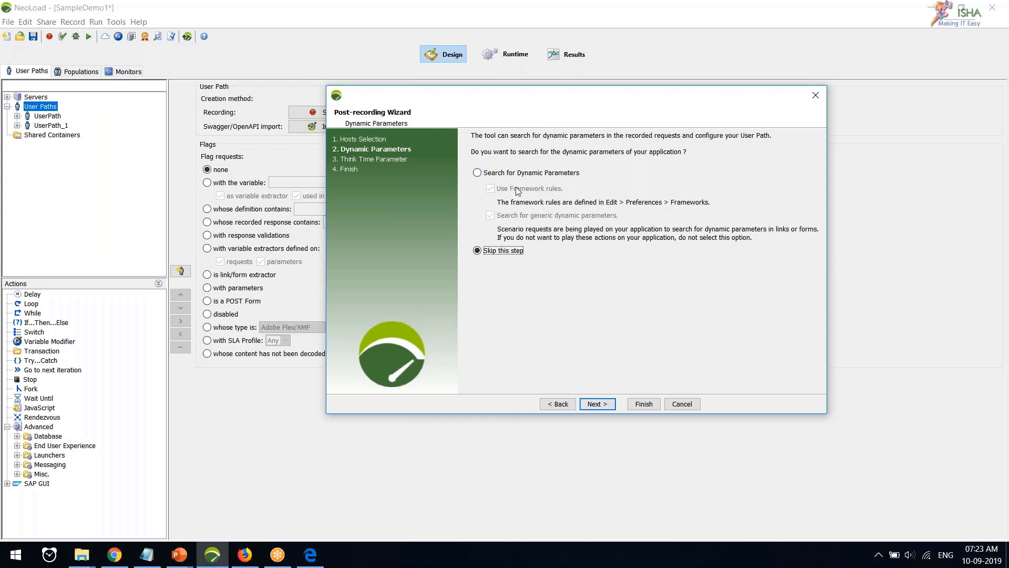
left_click(599, 404)
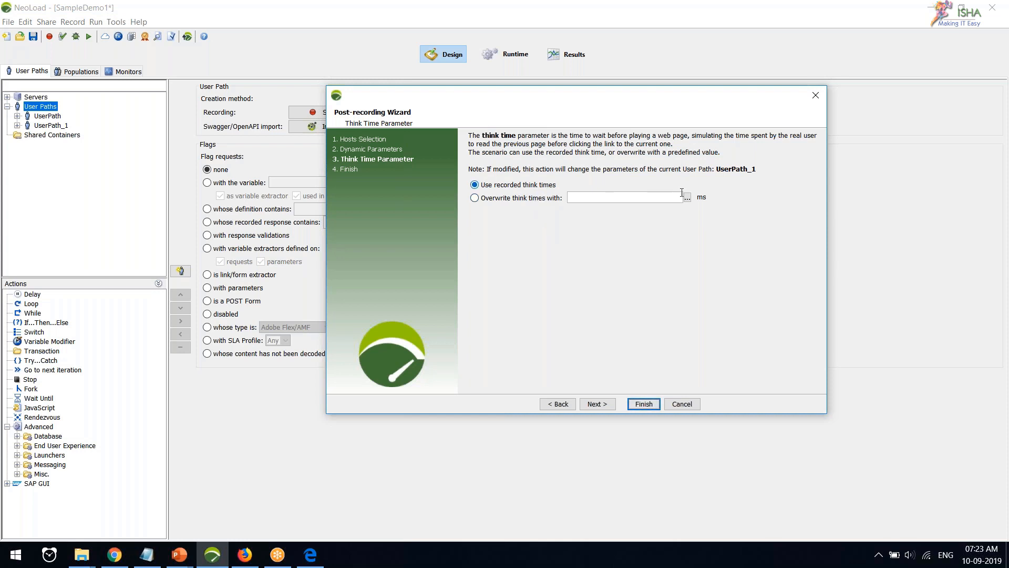
left_click(635, 198)
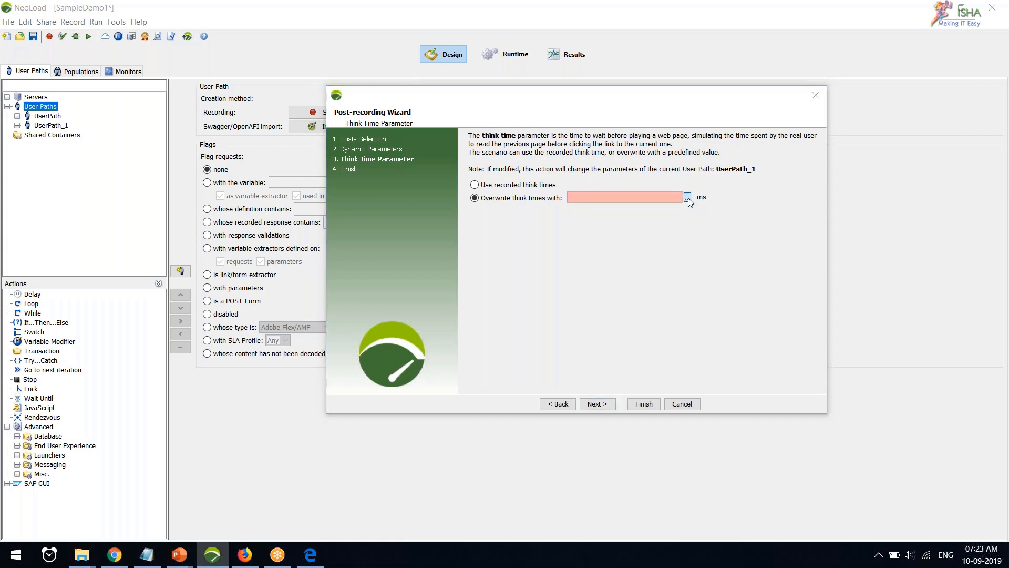
left_click(687, 198)
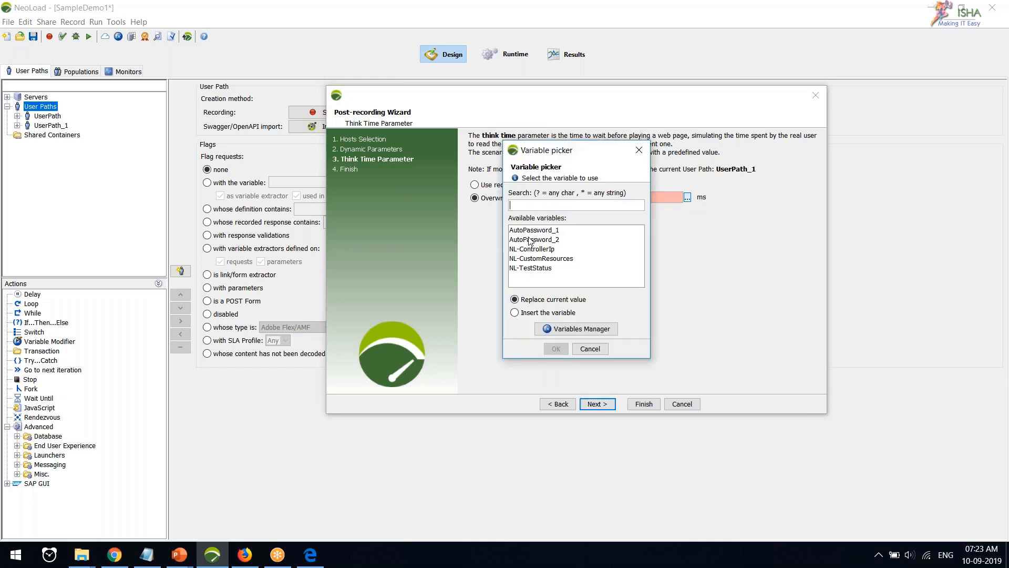
left_click_drag(591, 154, 698, 161)
left_click(696, 353)
Use the recorded think times for UserPath_1 and finish the post-recording wizard.
left_click(474, 184)
left_click(597, 403)
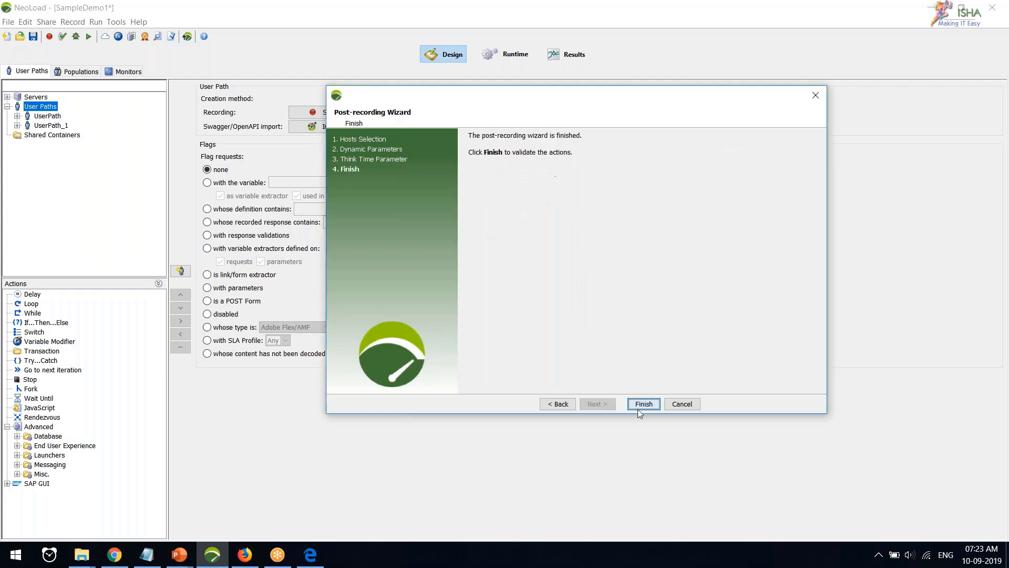
left_click(638, 409)
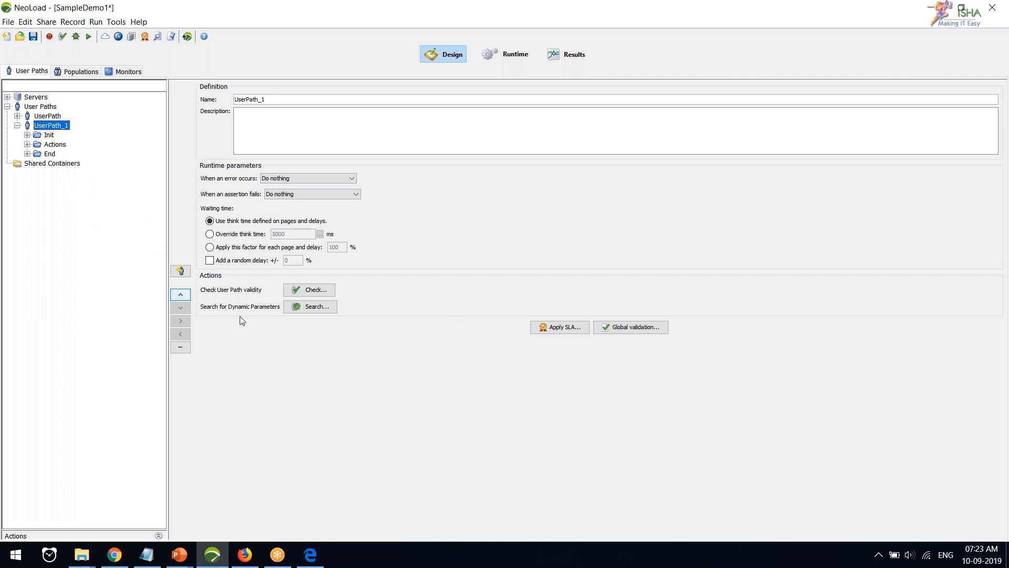
left_click(309, 310)
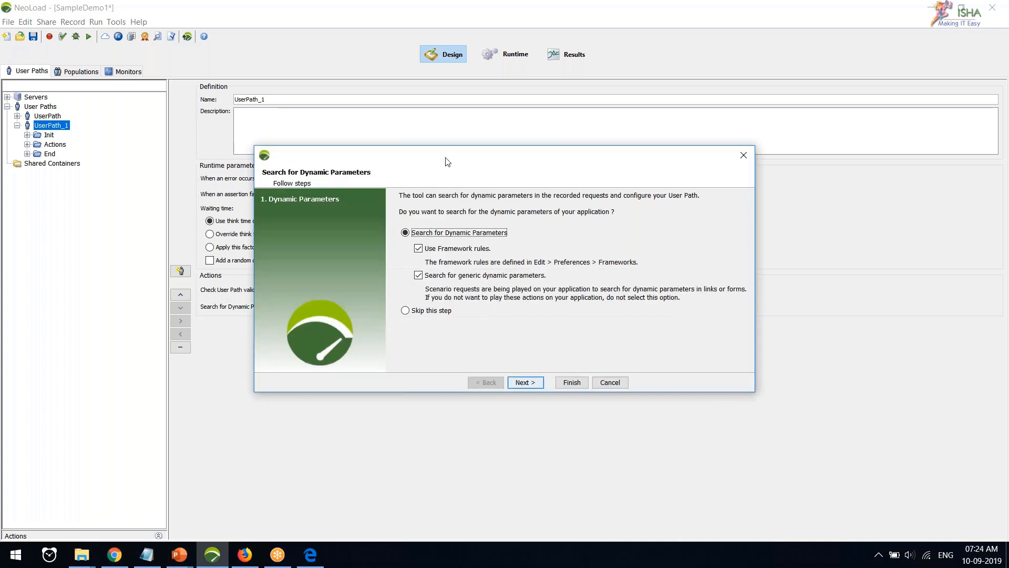
left_click_drag(447, 161, 566, 147)
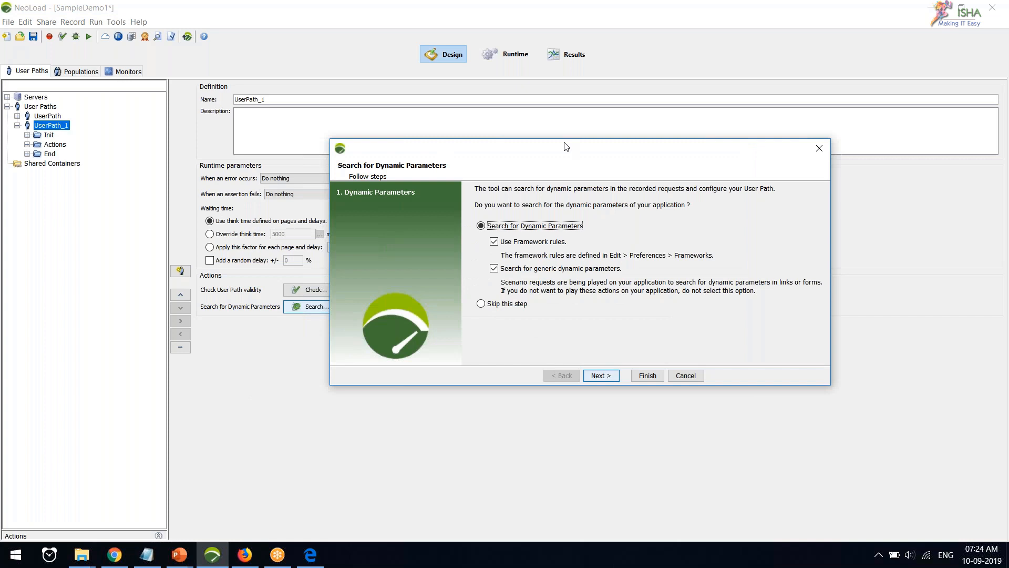
left_click_drag(566, 146, 634, 132)
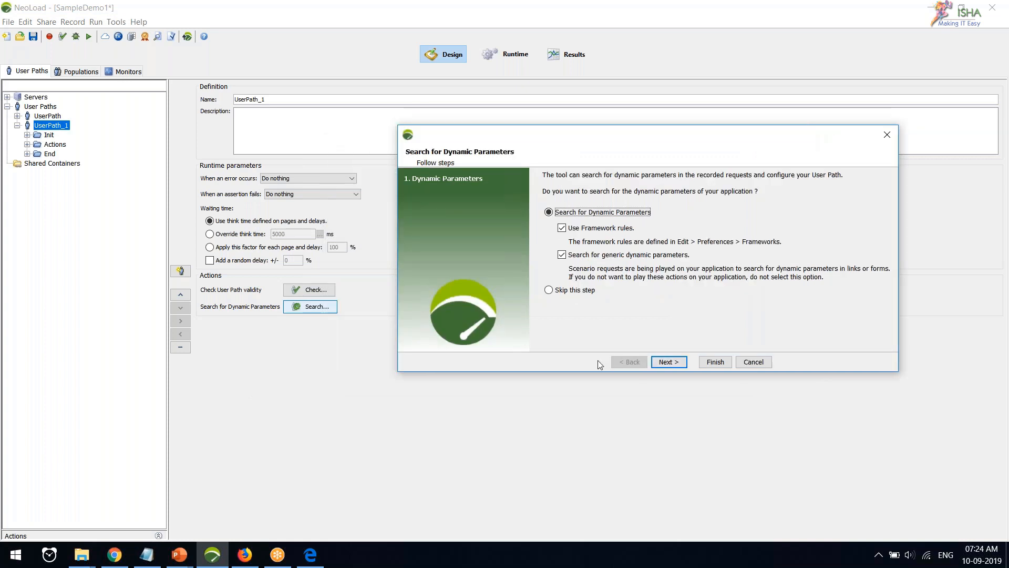
left_click(751, 362)
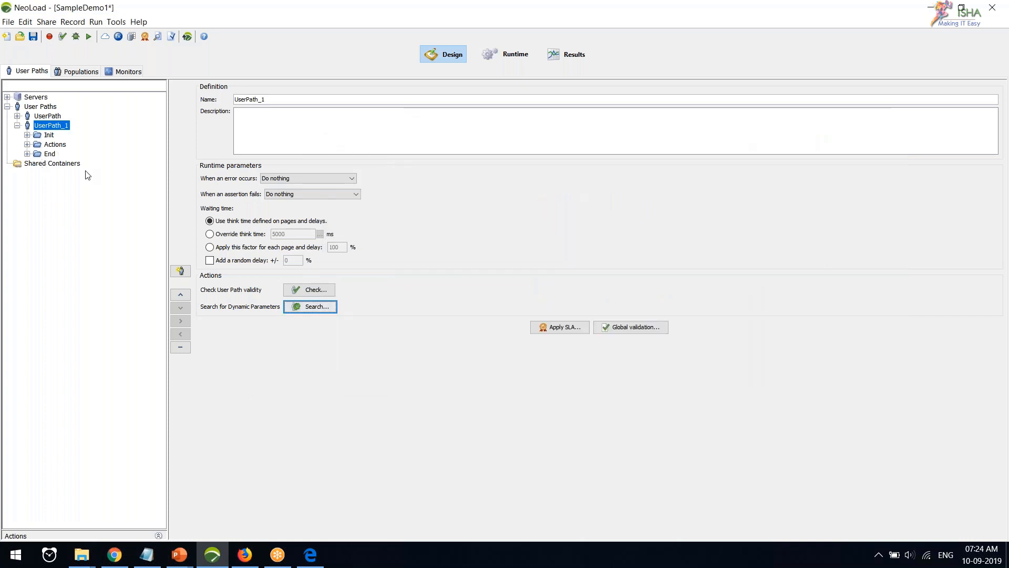
Examine the structure of UserPath_1 and the transactions held in its Actions container.
double_click(51, 126)
right_click(51, 127)
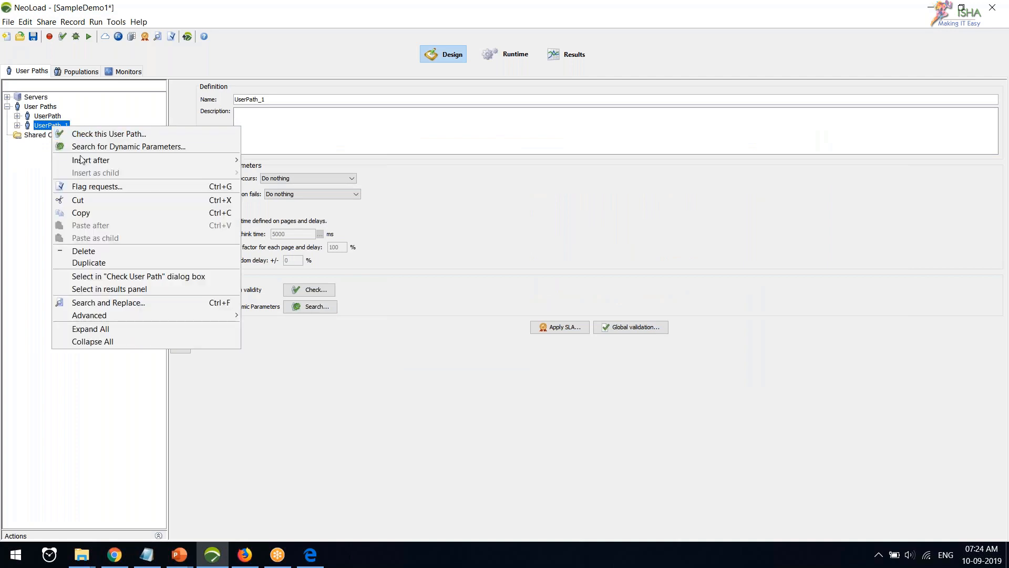
left_click(46, 128)
double_click(46, 126)
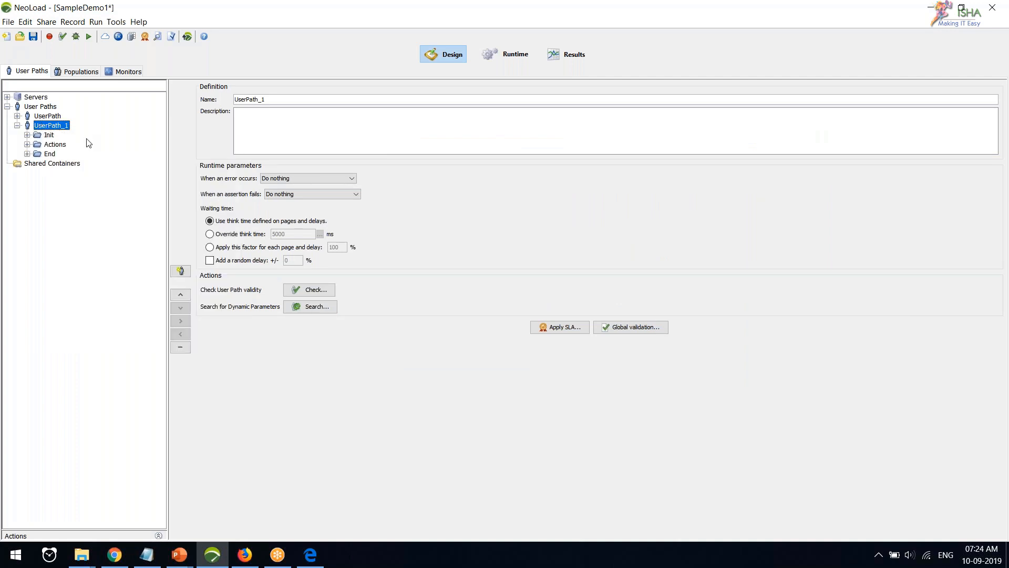
left_click(55, 145)
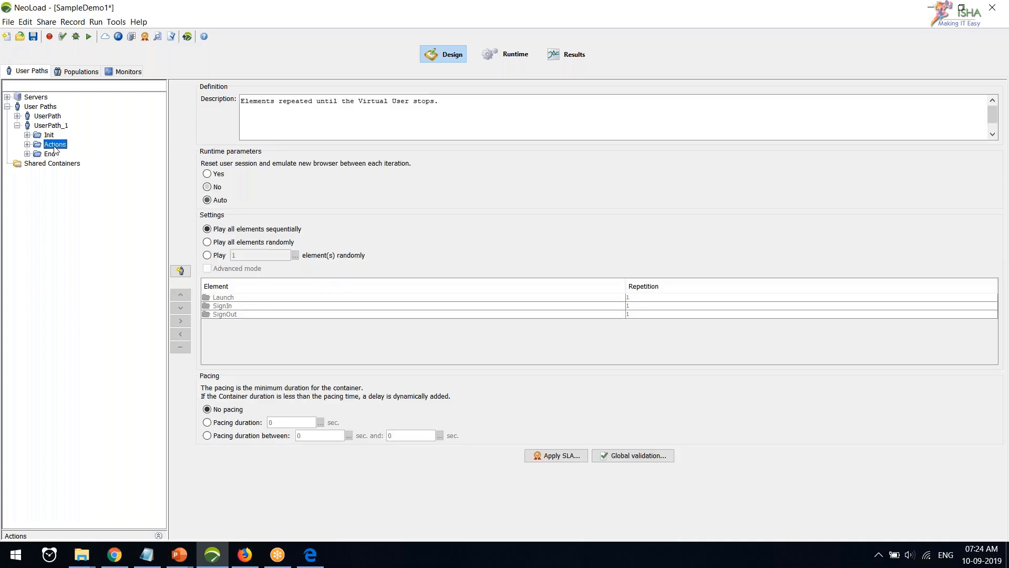
double_click(40, 126)
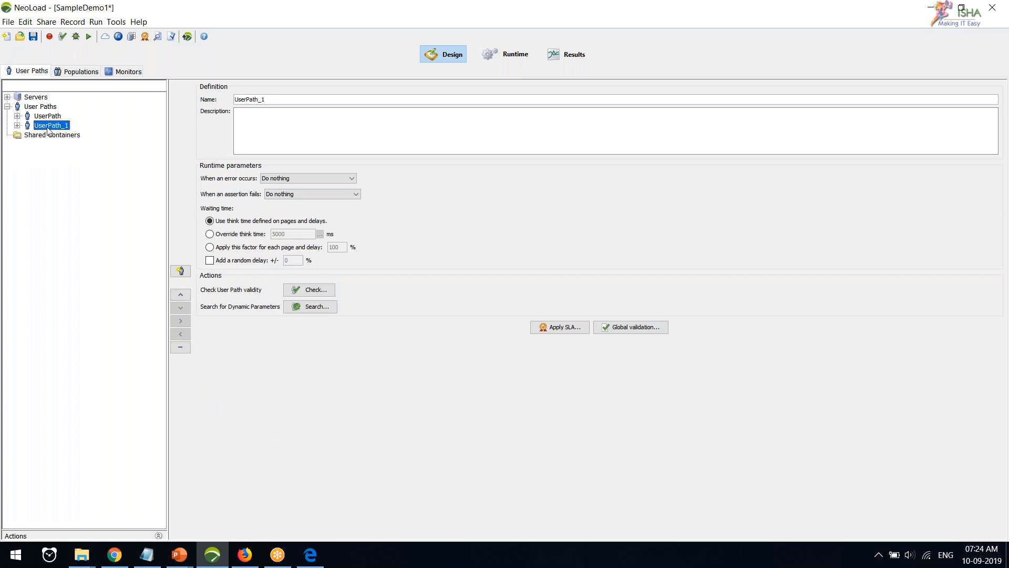
Duplicate UserPath_1 and rename the copy UserPath_Dev1.
right_click(47, 127)
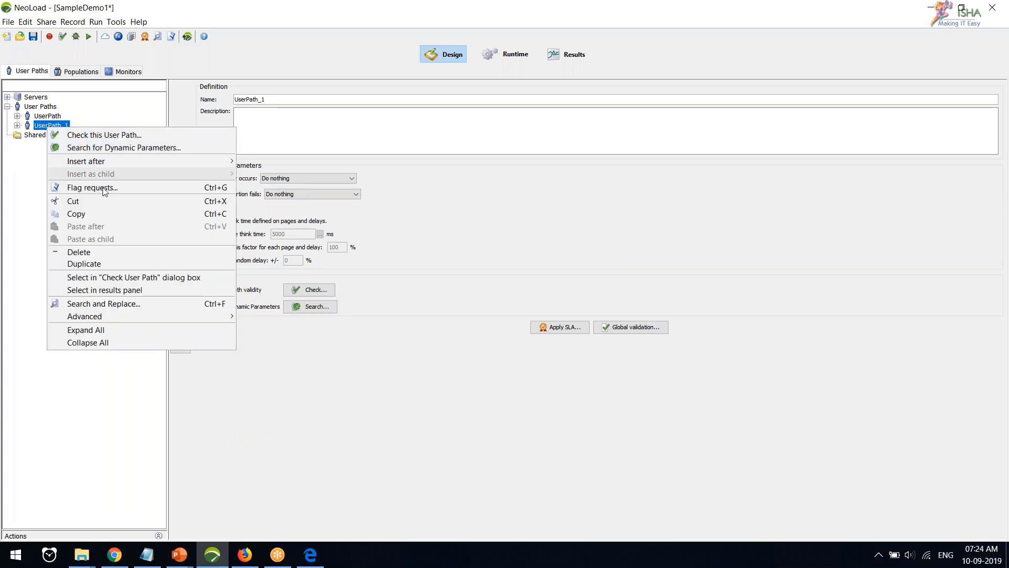
left_click(97, 263)
left_click(265, 99)
key("BackSpace")
type("Dev")
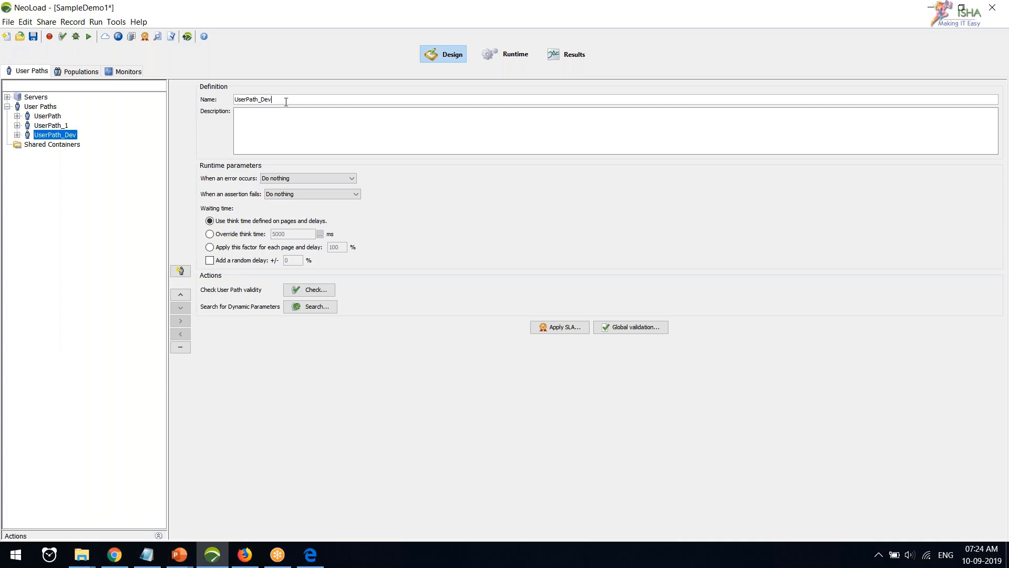
type("1")
Expand the Actions container of UserPath_Dev1, compare the path with UserPath_1, and examine its SignIn transaction.
double_click(49, 135)
left_click(55, 154)
double_click(55, 154)
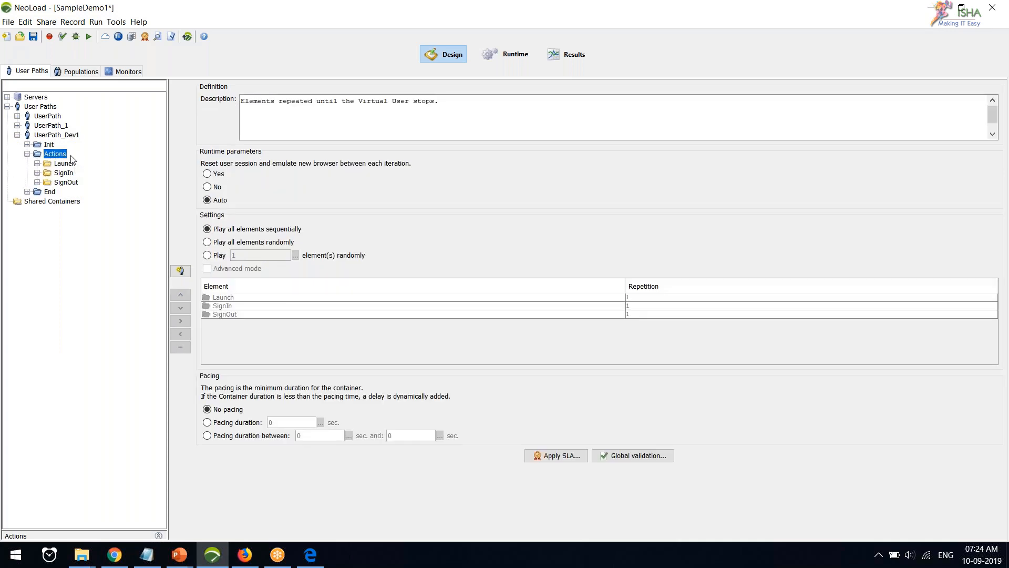
left_click(53, 126)
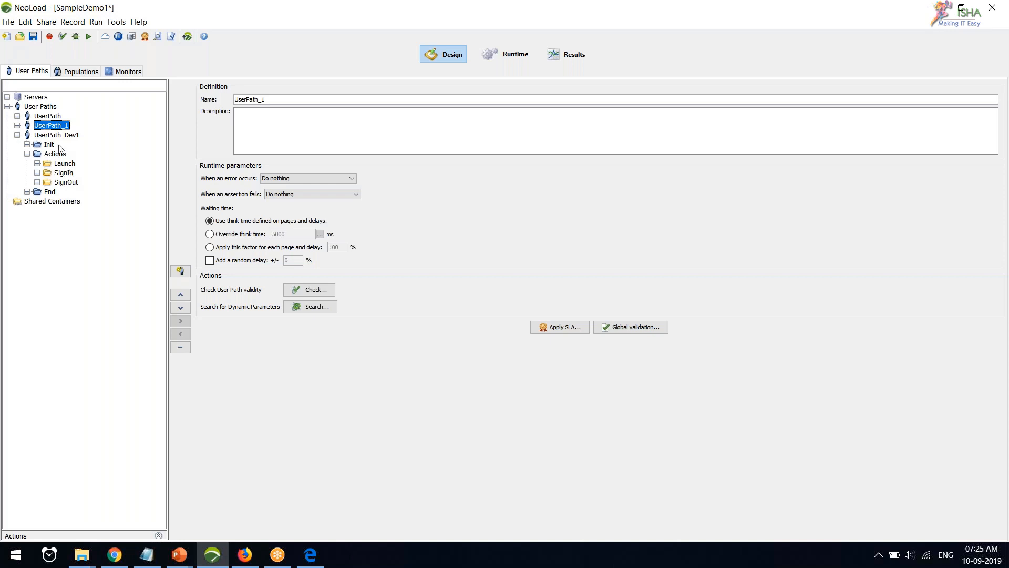
left_click(77, 135)
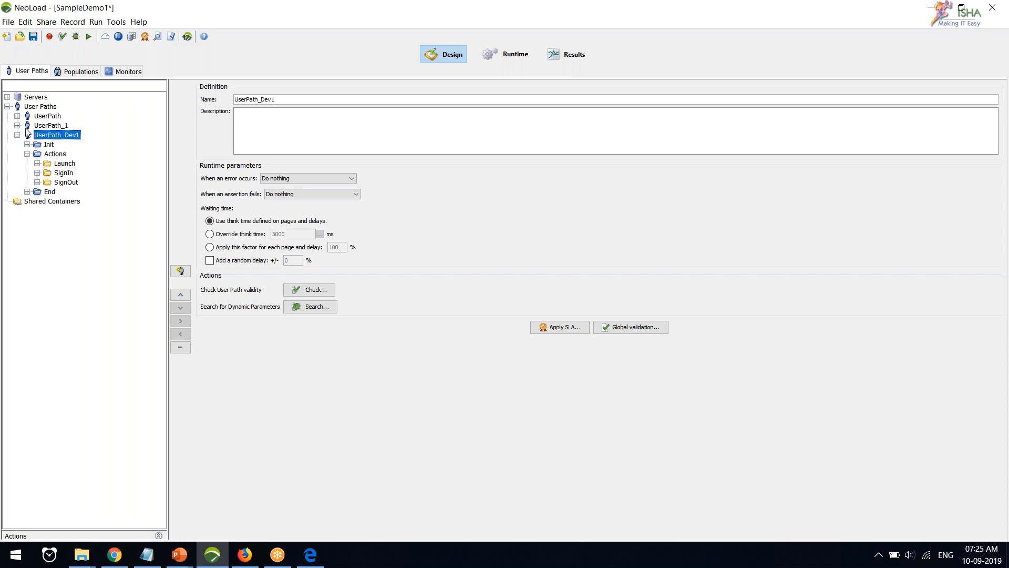
double_click(62, 137)
double_click(61, 136)
left_click(64, 173)
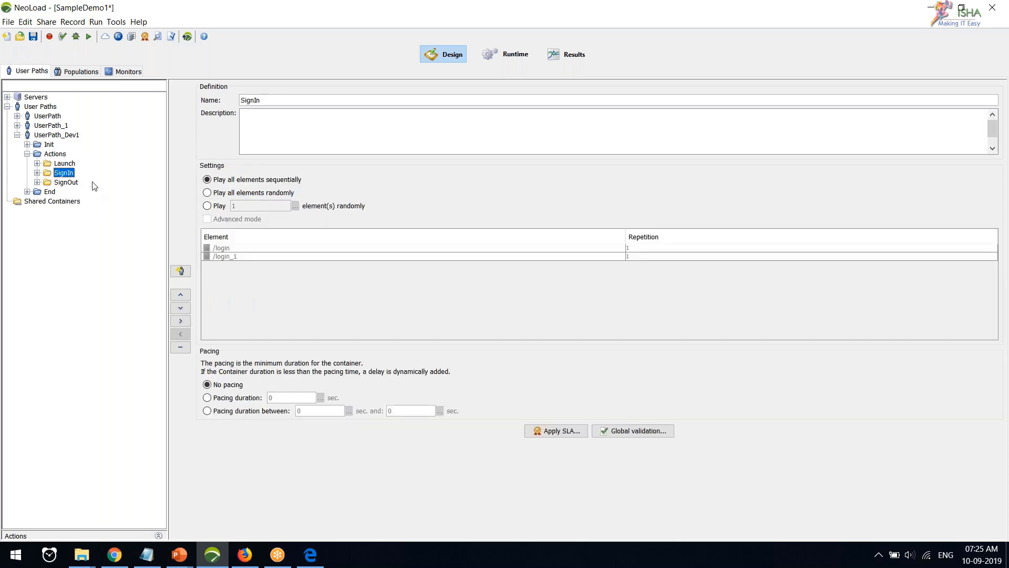
Make a second duplicate of the original recorded user path, UserPath_1.
right_click(55, 129)
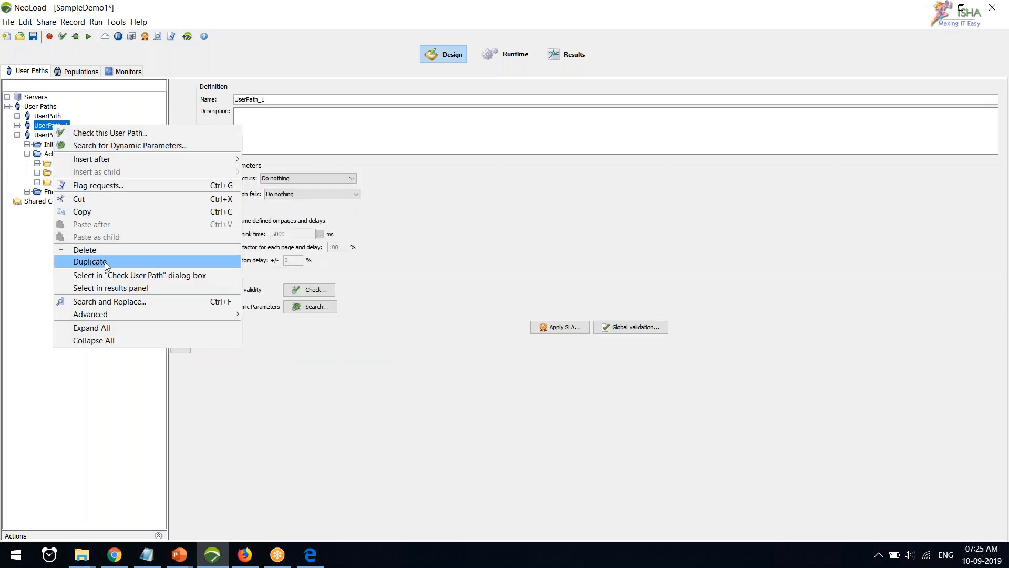
left_click(134, 263)
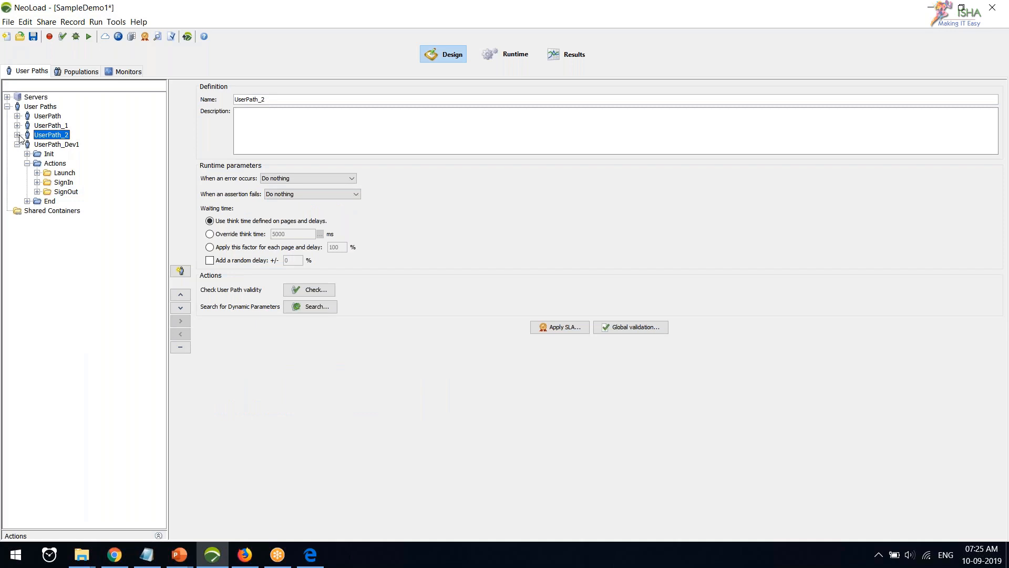
Examine the Actions and Init containers of UserPath_Dev1 and their run settings.
left_click(62, 145)
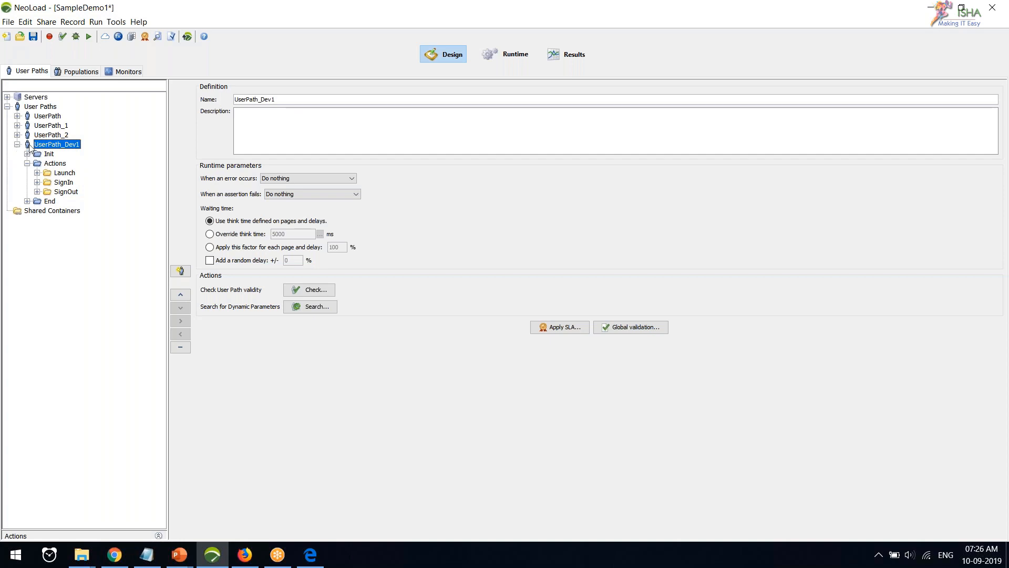
left_click(53, 163)
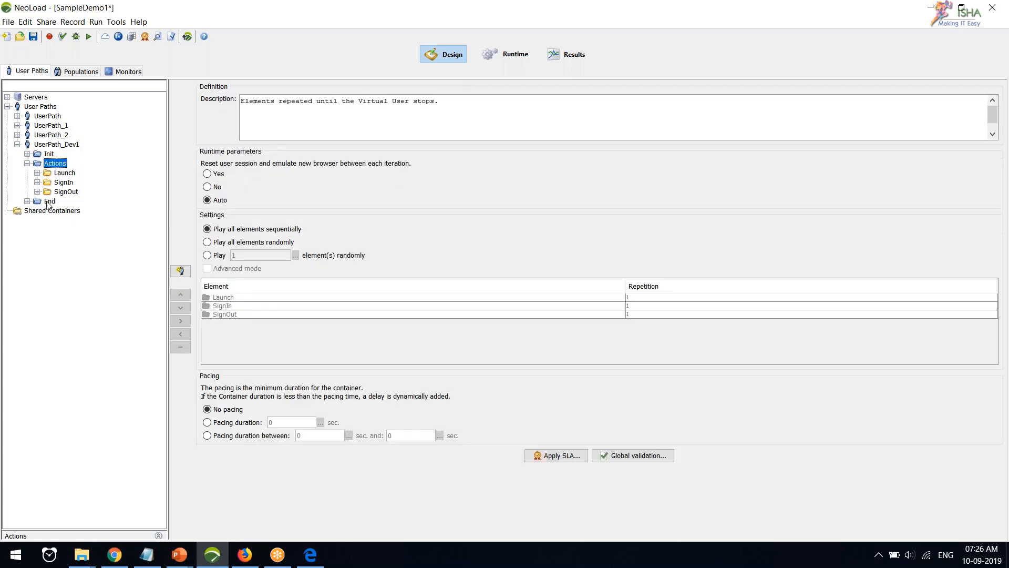
left_click(49, 154)
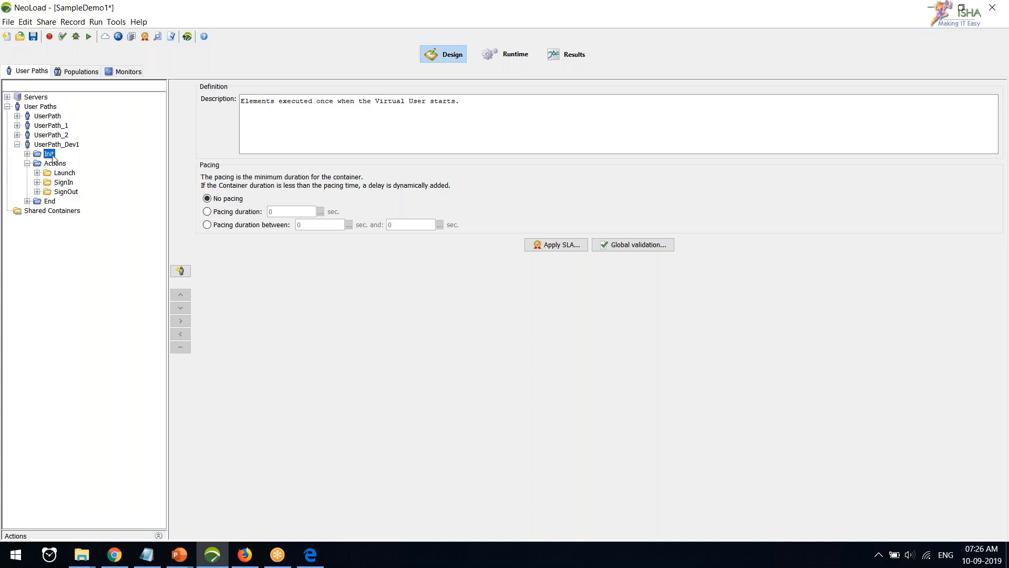
left_click(55, 164)
left_click(50, 154)
Expand the Launch transaction's /catalog page in UserPath_Dev1 and examine its individual page, stylesheet and image requests.
left_click(62, 173)
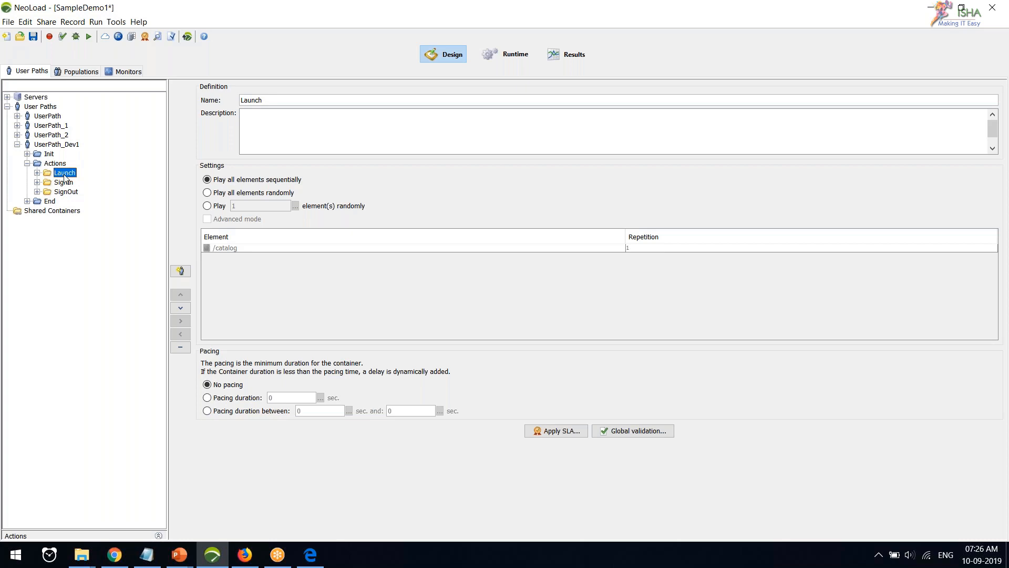
double_click(64, 176)
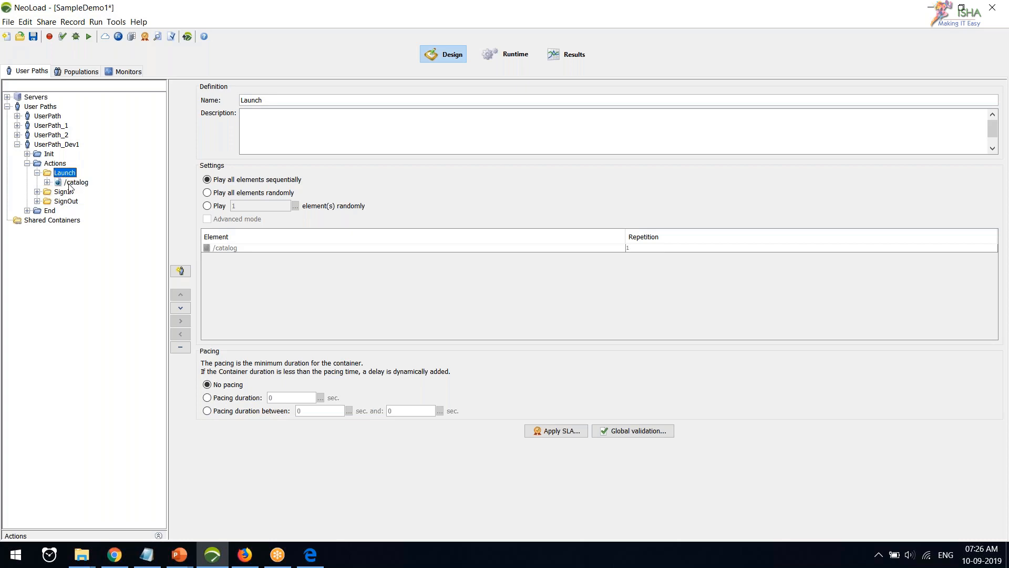
left_click(69, 183)
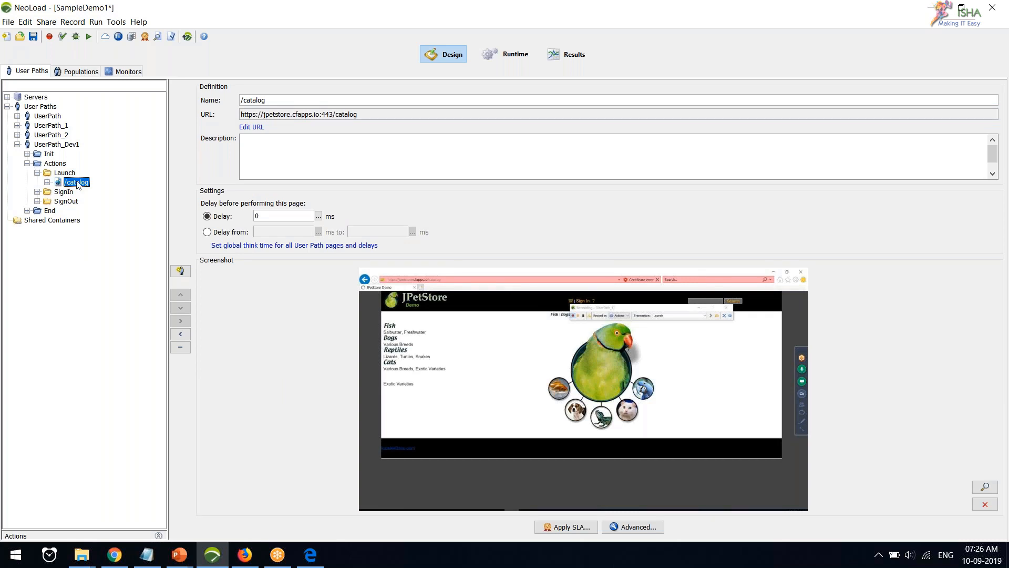
double_click(77, 184)
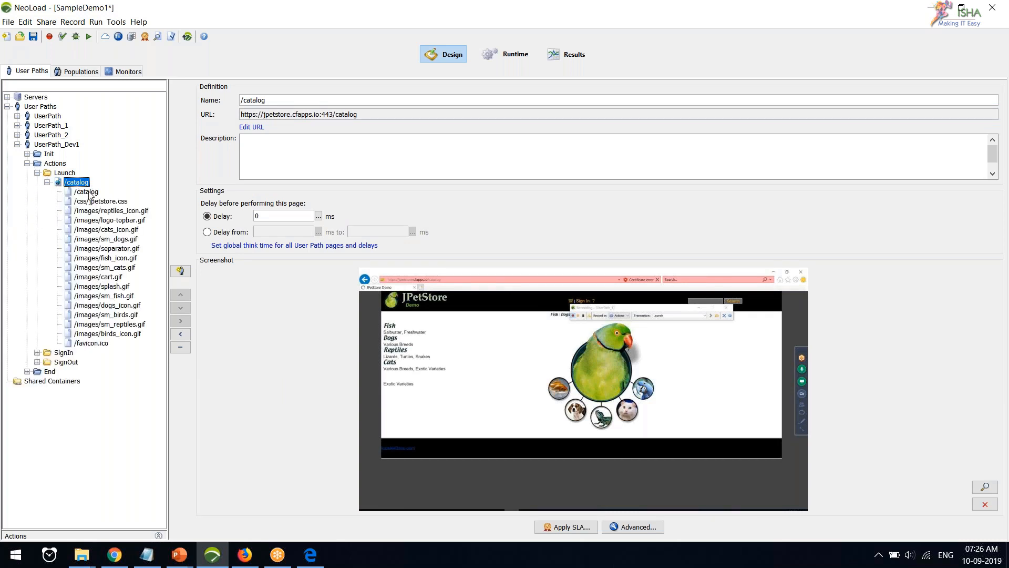
left_click(87, 192)
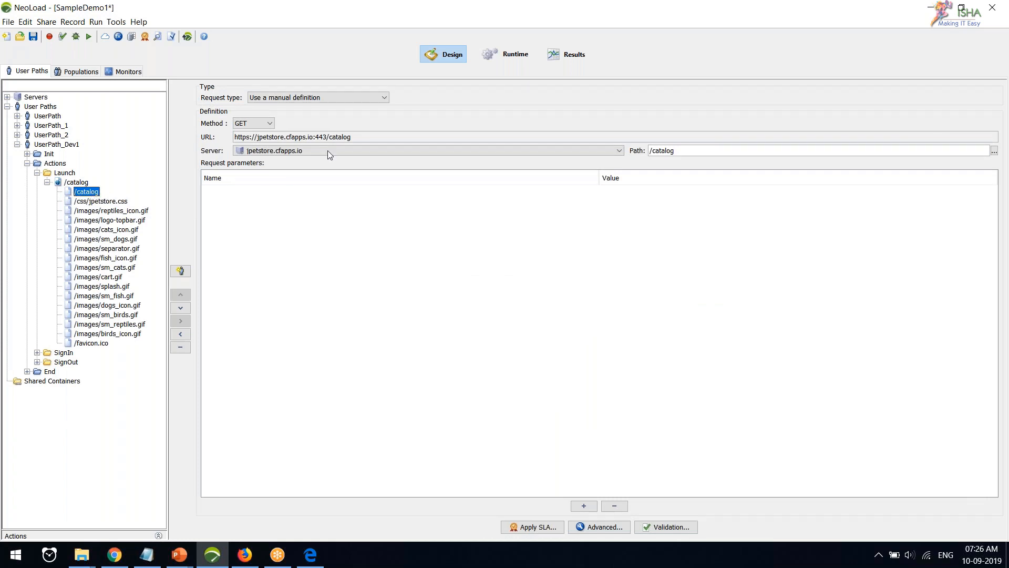
left_click(98, 201)
left_click(121, 210)
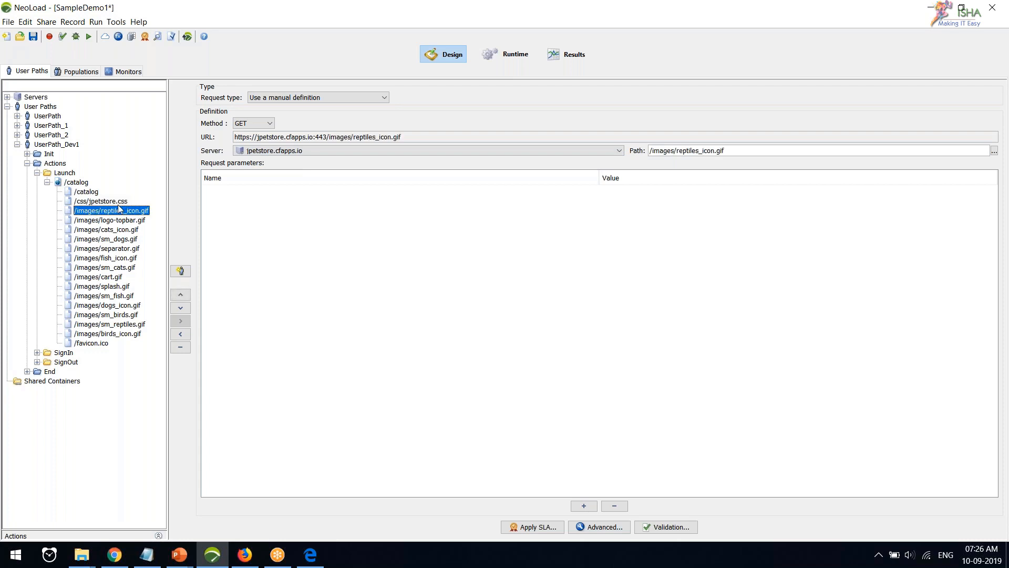
left_click(118, 204)
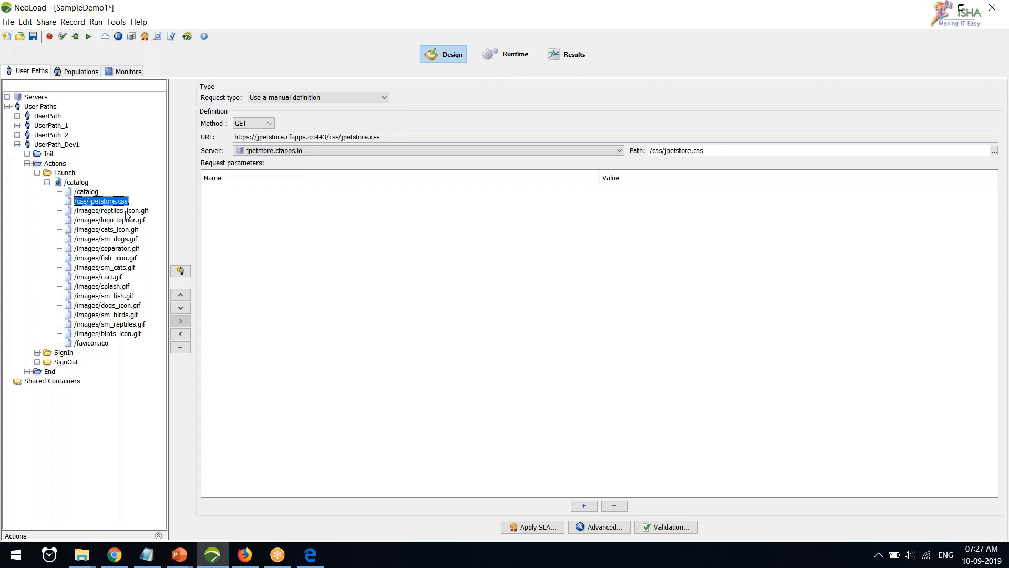
Disable all static resource requests under the /catalog page, from /css/jpetstore.css through /favicon.ico.
left_click(103, 346)
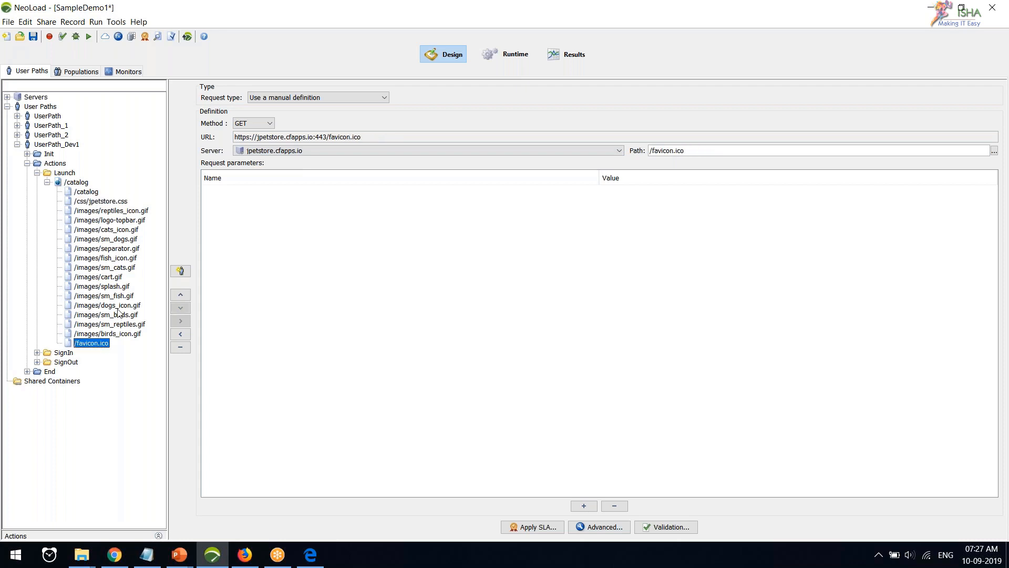
left_click(105, 202, "shift")
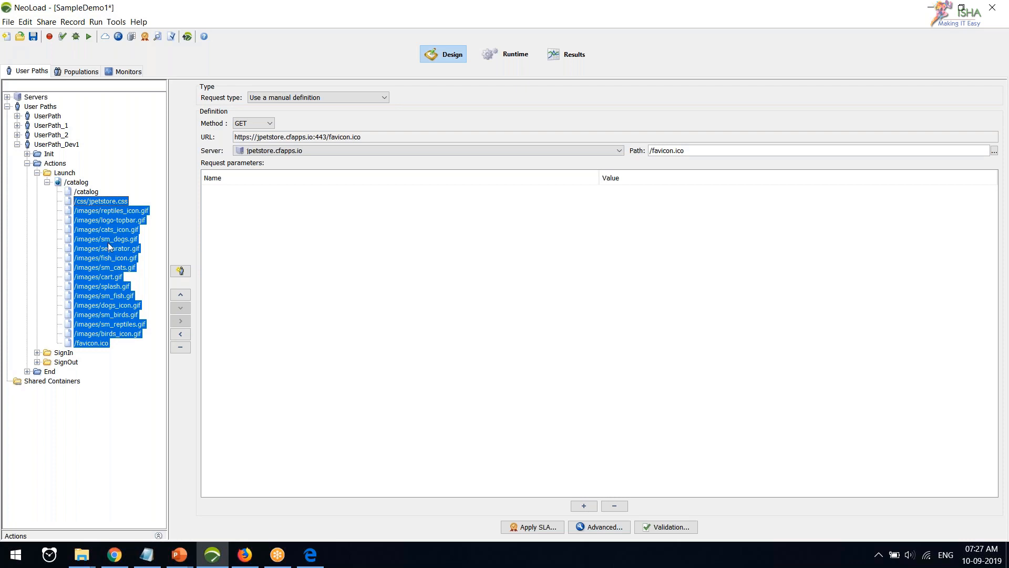
right_click(110, 229)
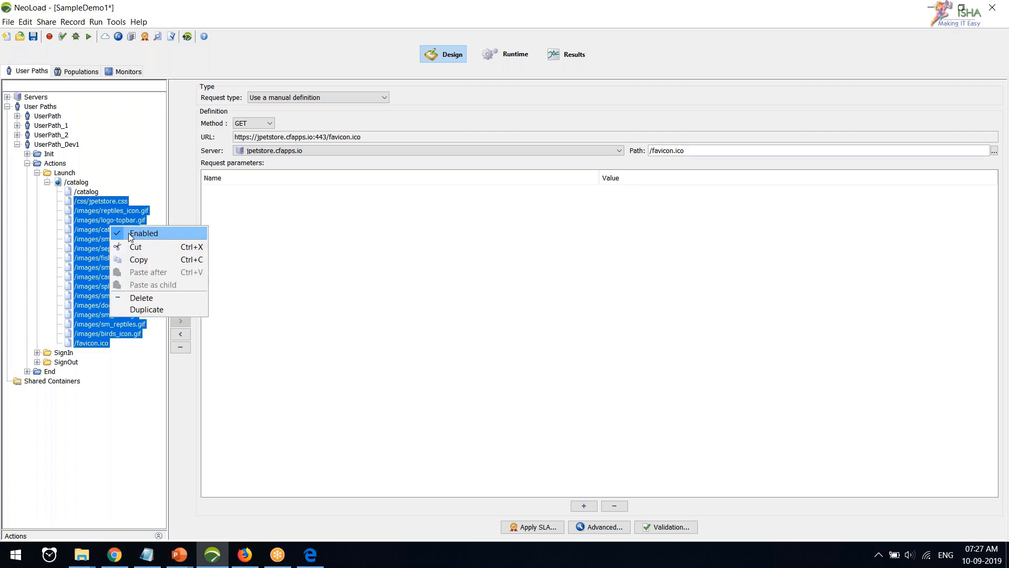
left_click(131, 236)
left_click(110, 220)
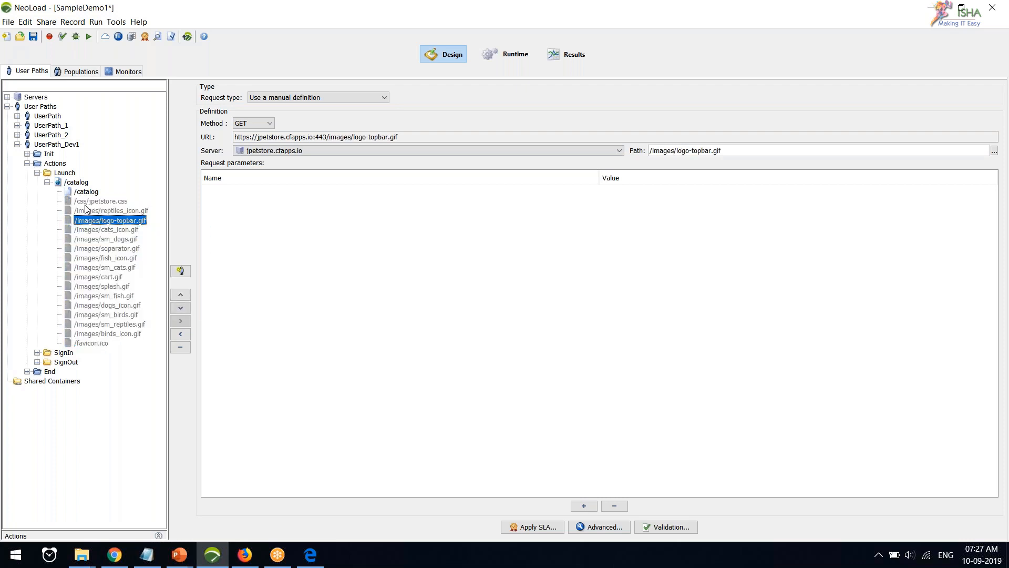
Re-enable the /catalog page's requests from /css/jpetstore.css through /favicon.ico as a group, and disable them again.
left_click(96, 204)
right_click(96, 205)
key("Escape")
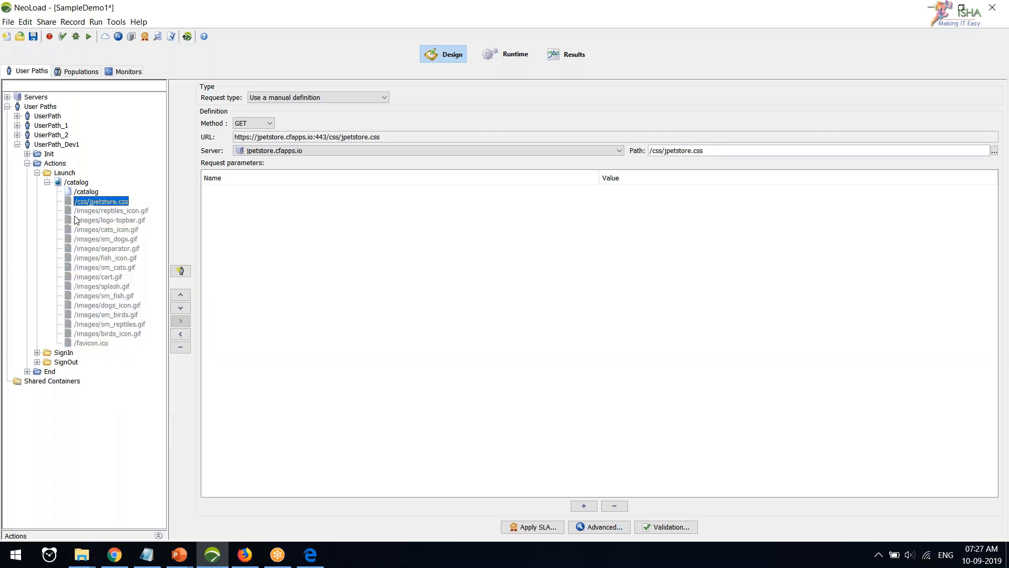
left_click(103, 343, "shift")
right_click(112, 213)
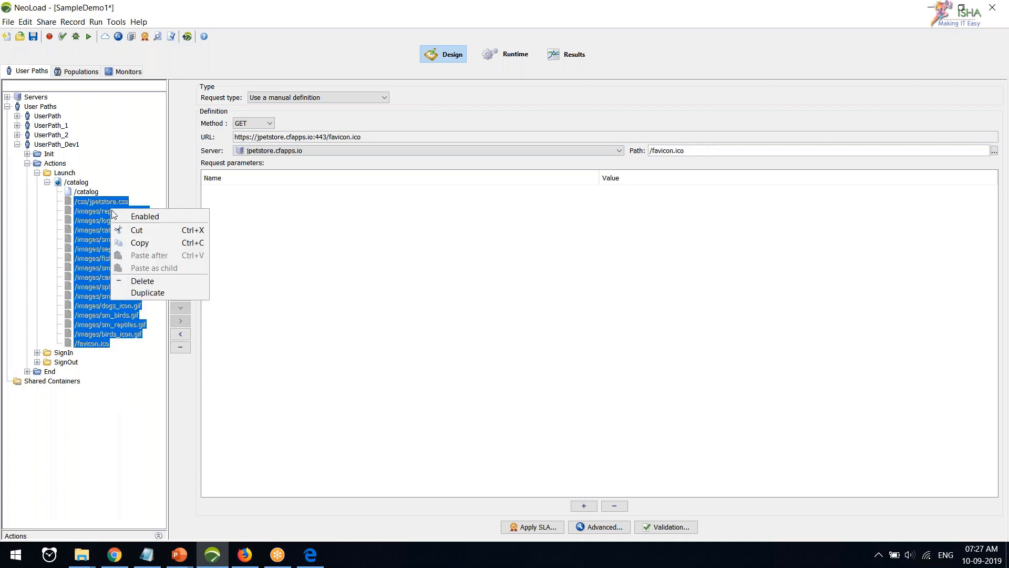
left_click(169, 216)
right_click(112, 220)
left_click(140, 229)
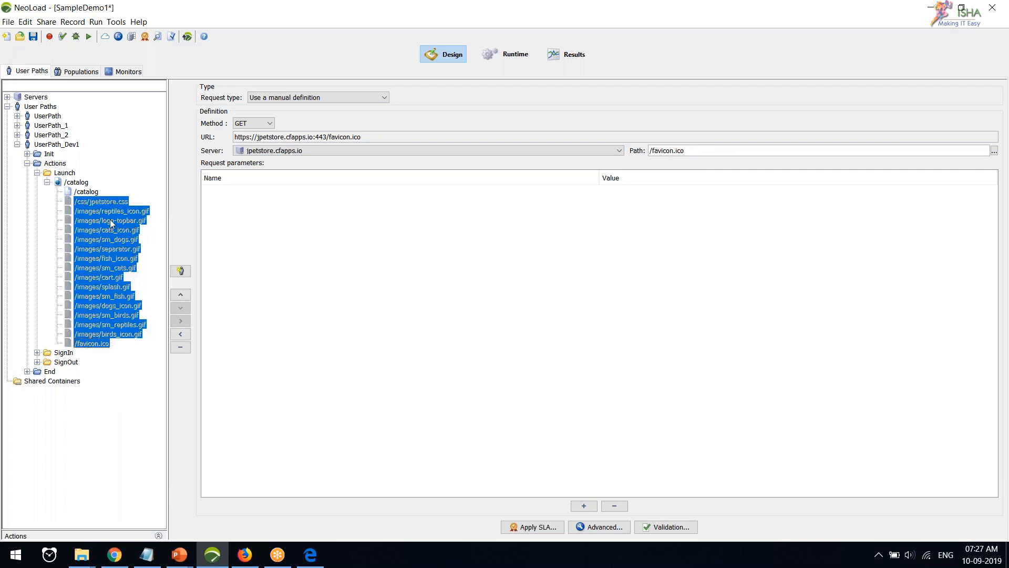
left_click(114, 230)
left_click(115, 202)
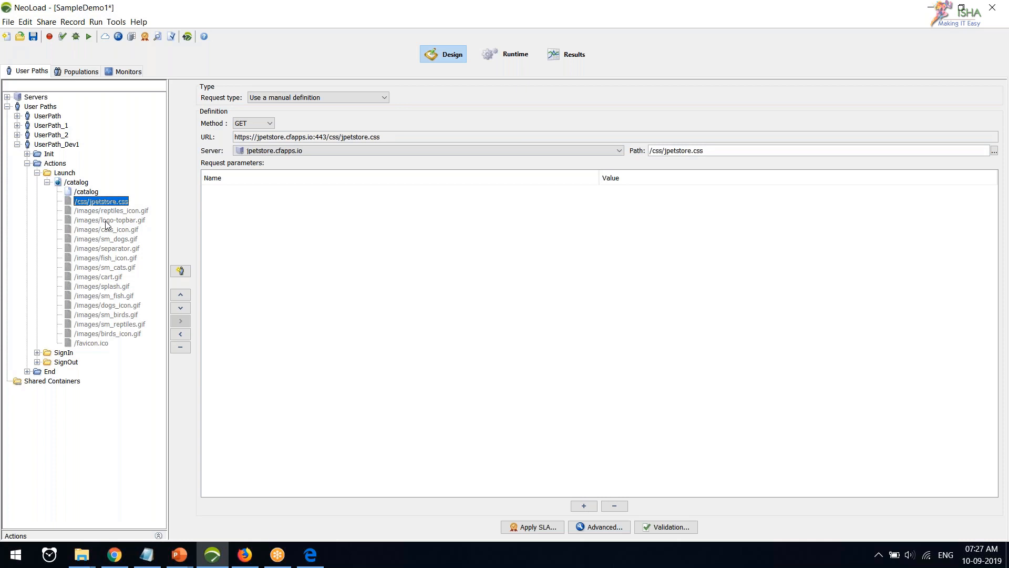
Expand the SignIn transaction and move the /images/sm_fish.gif request directly above /css/jpetstore.css in the /catalog page.
left_click(37, 353)
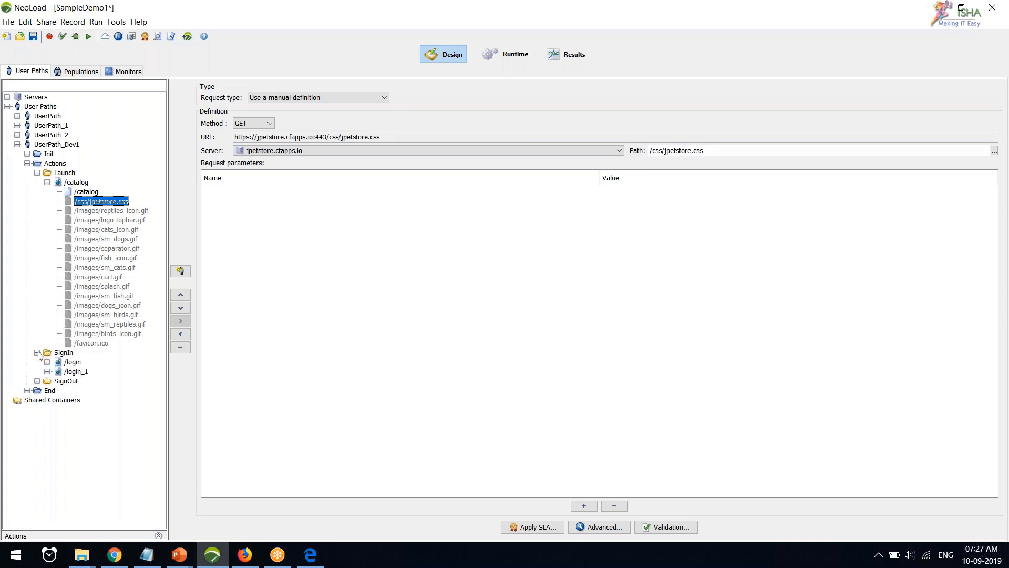
left_click(117, 296)
right_click(117, 297)
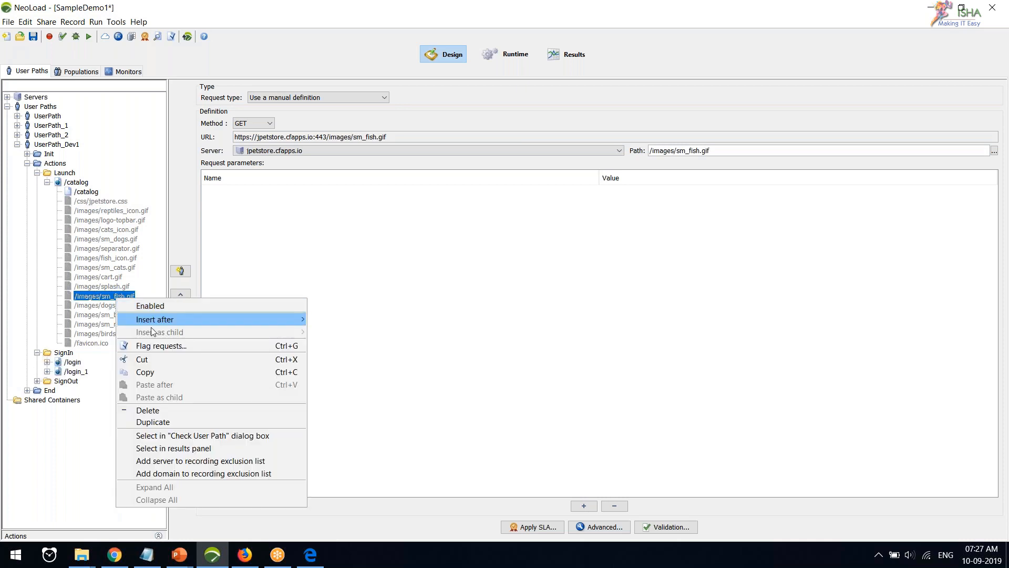
left_click(153, 375)
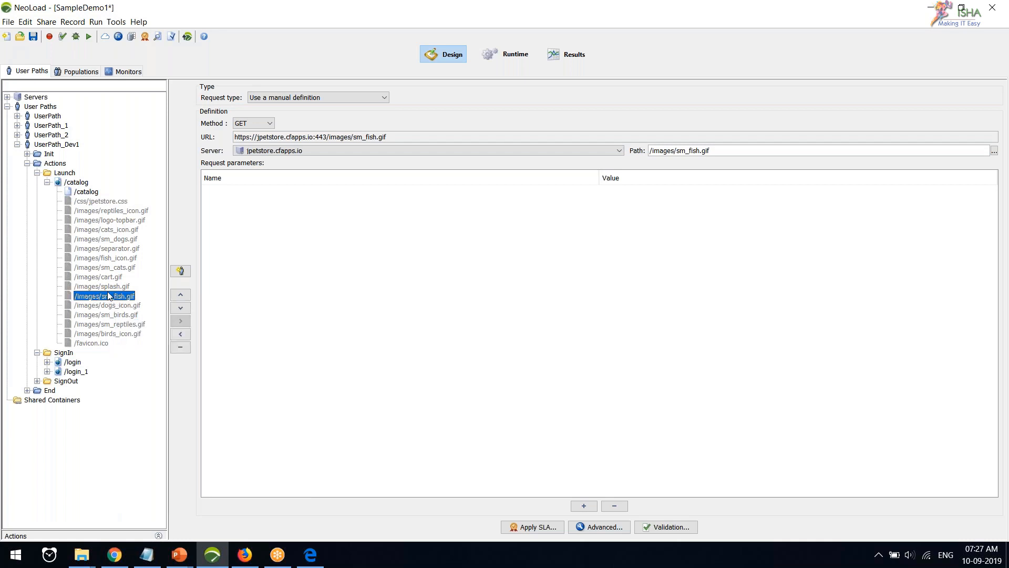
mouse_move(102, 230)
left_mouse_down()
mouse_move(78, 183)
mouse_move(97, 210)
left_mouse_up()
left_click(101, 230)
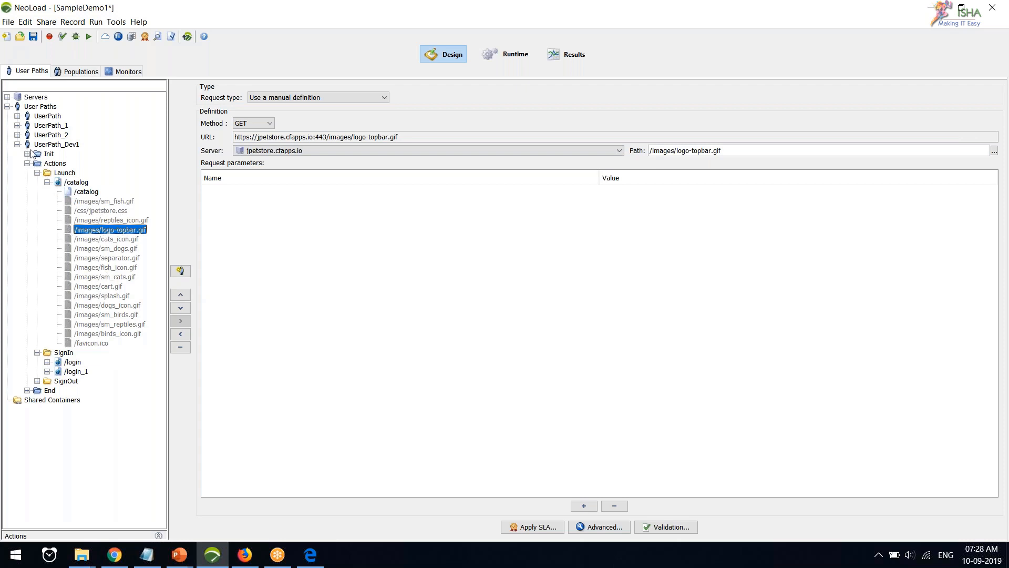
left_click(116, 220)
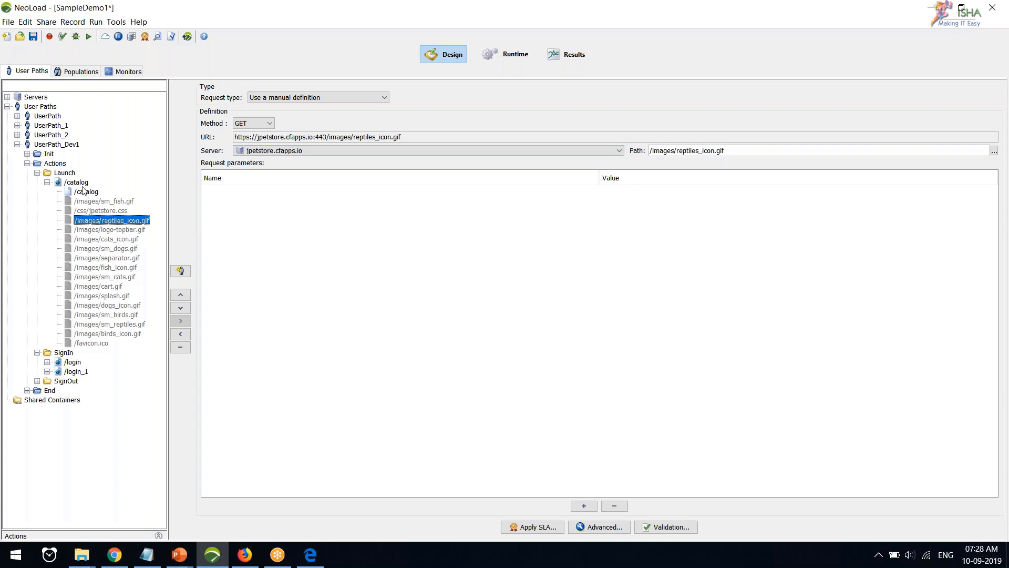
Delete the /catalog page from UserPath_Dev1's Launch transaction and check the remaining SignIn pages.
left_click(77, 183)
key("Delete")
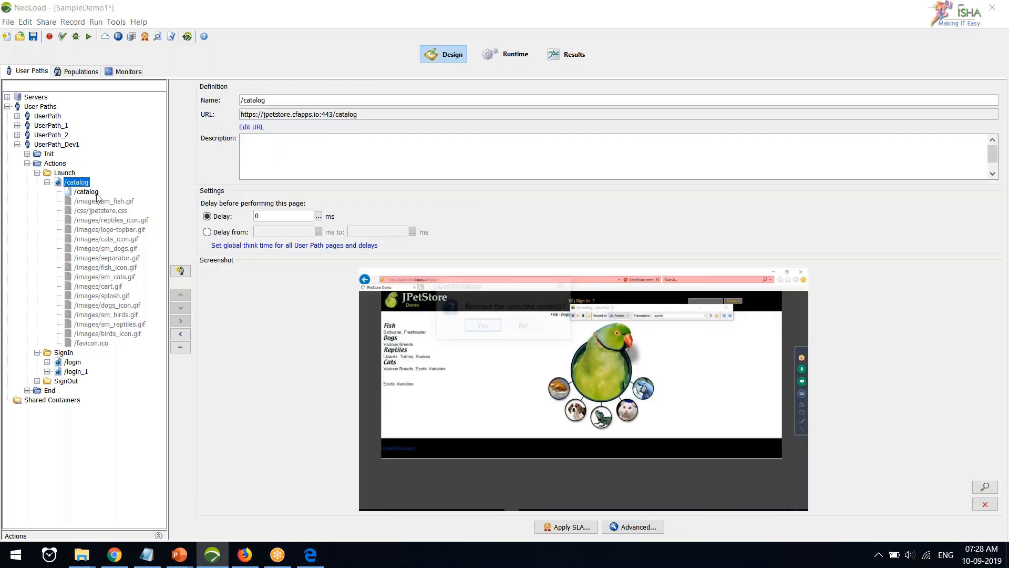
key("Return")
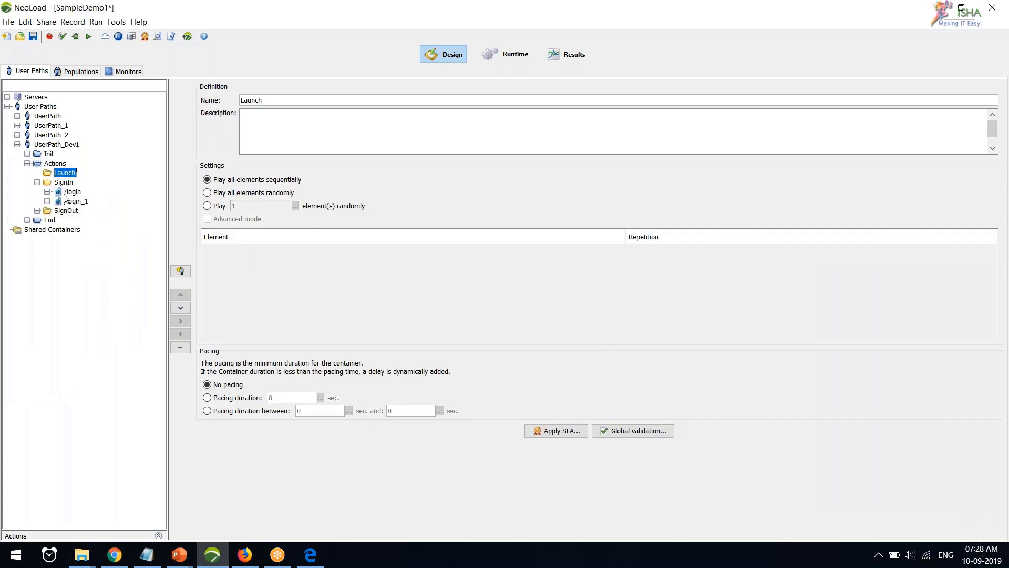
key("Down")
key("Down")
key("Down")
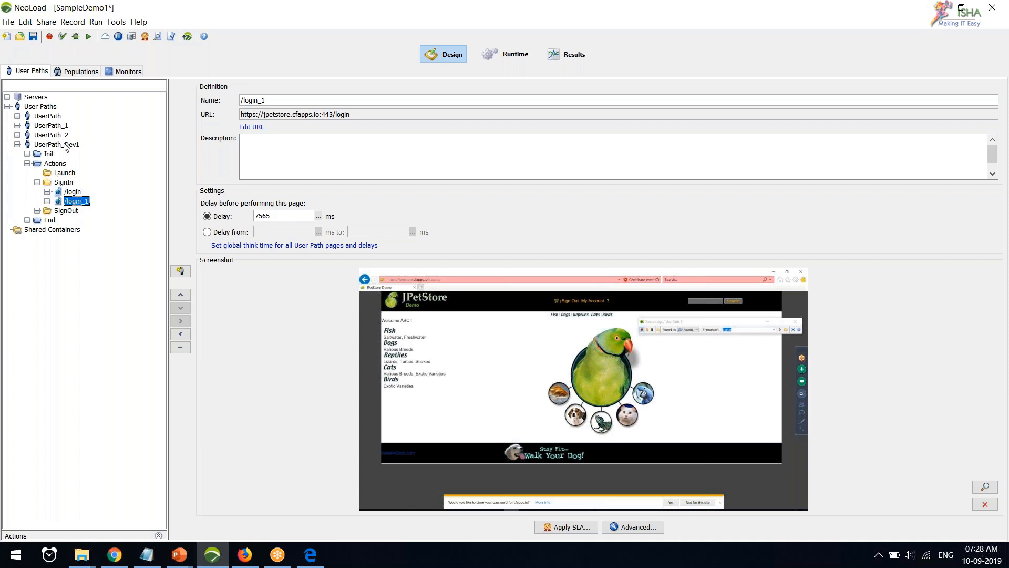
left_click(65, 173)
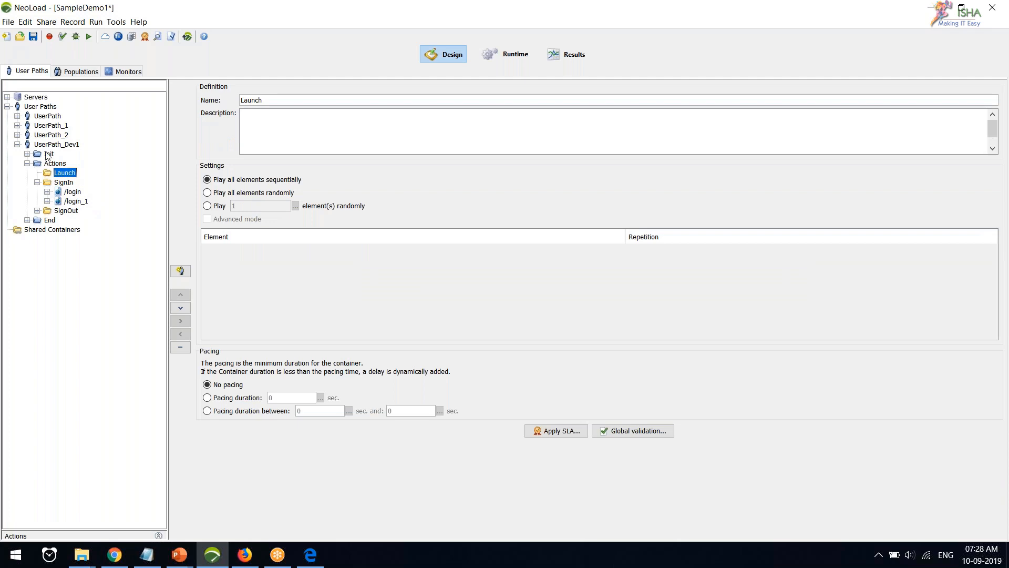
Copy the /catalog page from UserPath_2's Launch transaction into UserPath_Dev1's Launch transaction, and collapse UserPath_2.
left_click(17, 135)
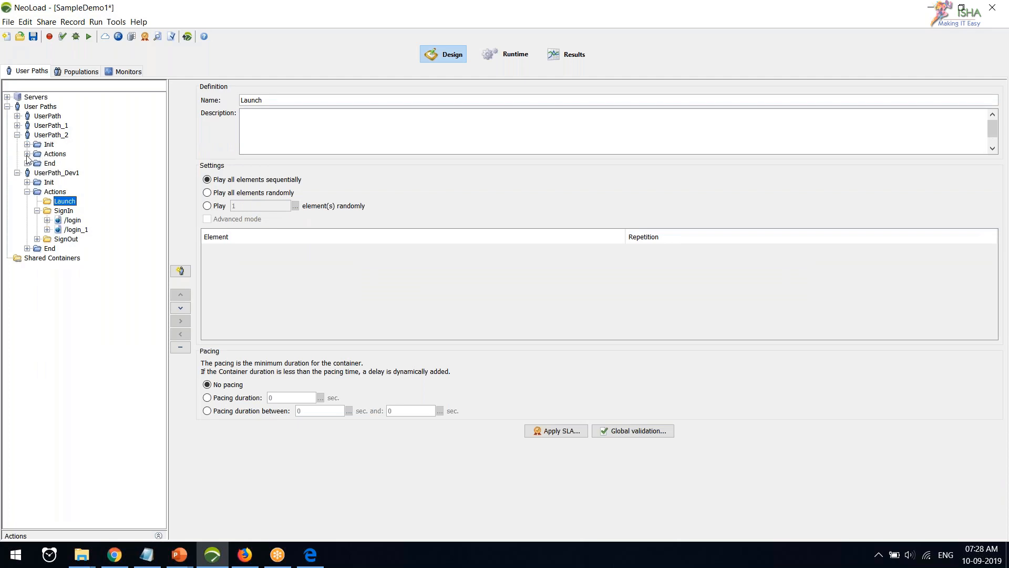
left_click(26, 153)
double_click(60, 163)
left_click(77, 172)
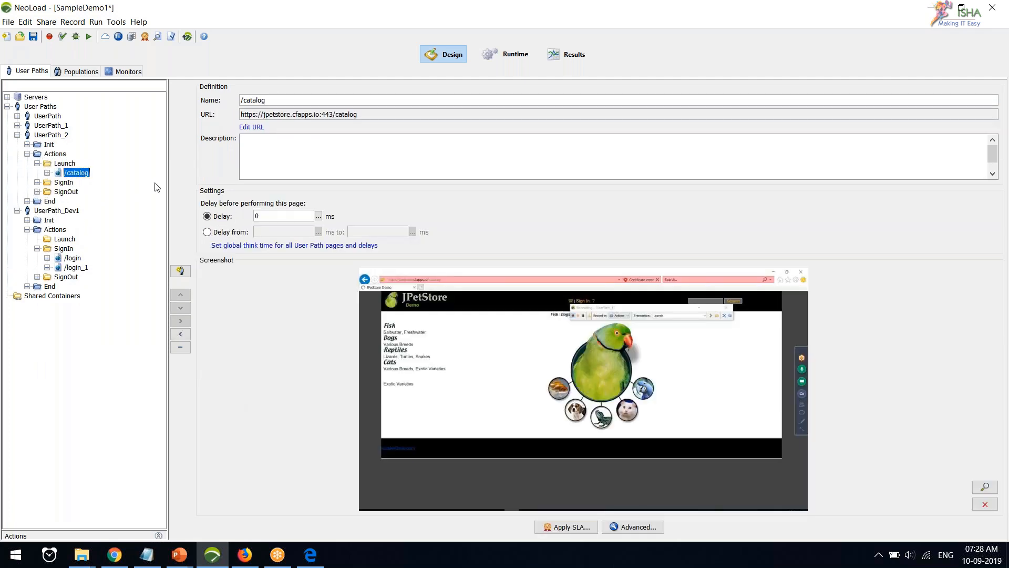
left_click(62, 241)
key("ctrl+v")
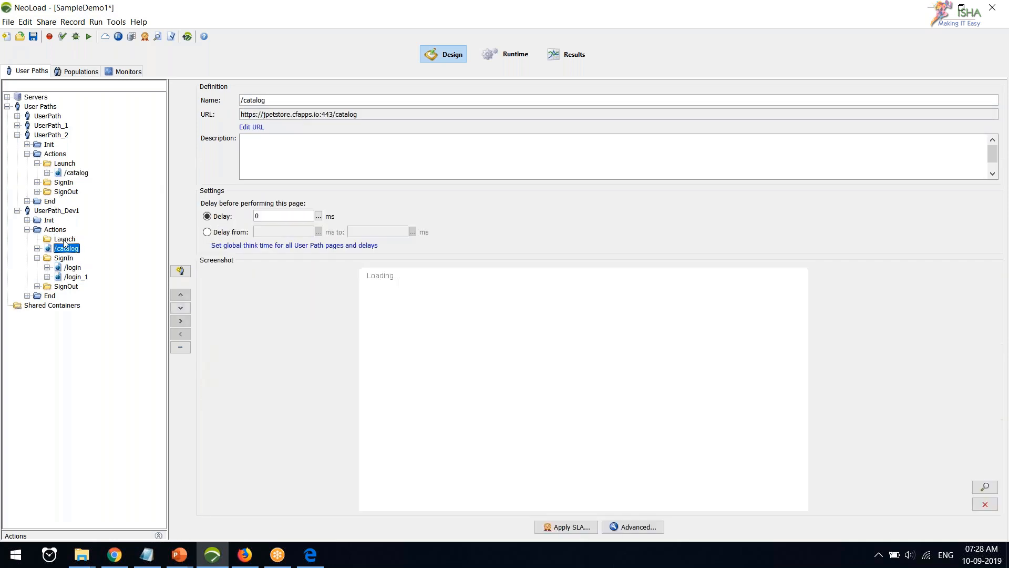
left_click(69, 247)
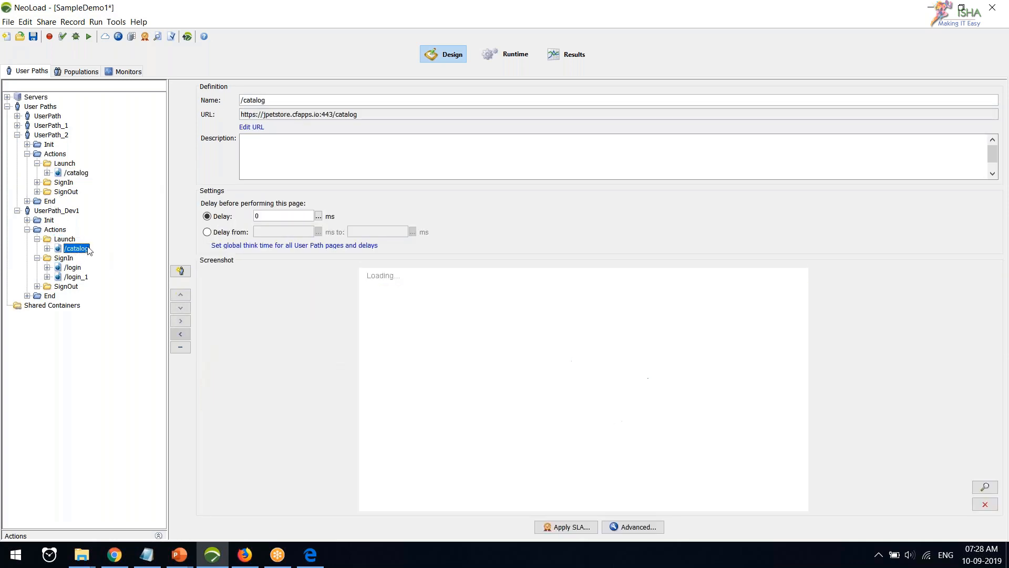
left_click(27, 153)
left_click(17, 134)
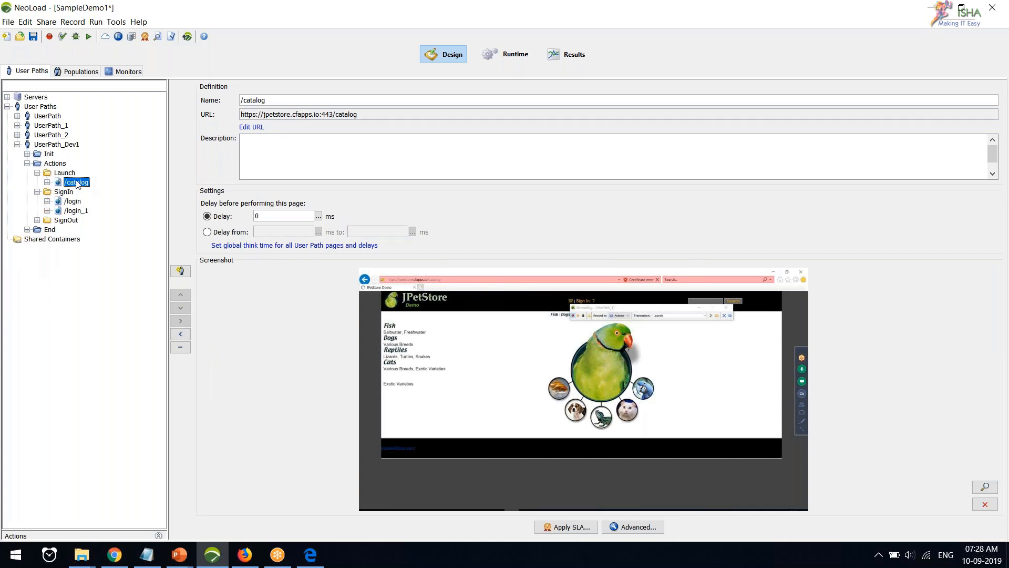
Disable the restored /catalog page's static resource requests from /css/jpetstore.css through /favicon.ico.
double_click(77, 183)
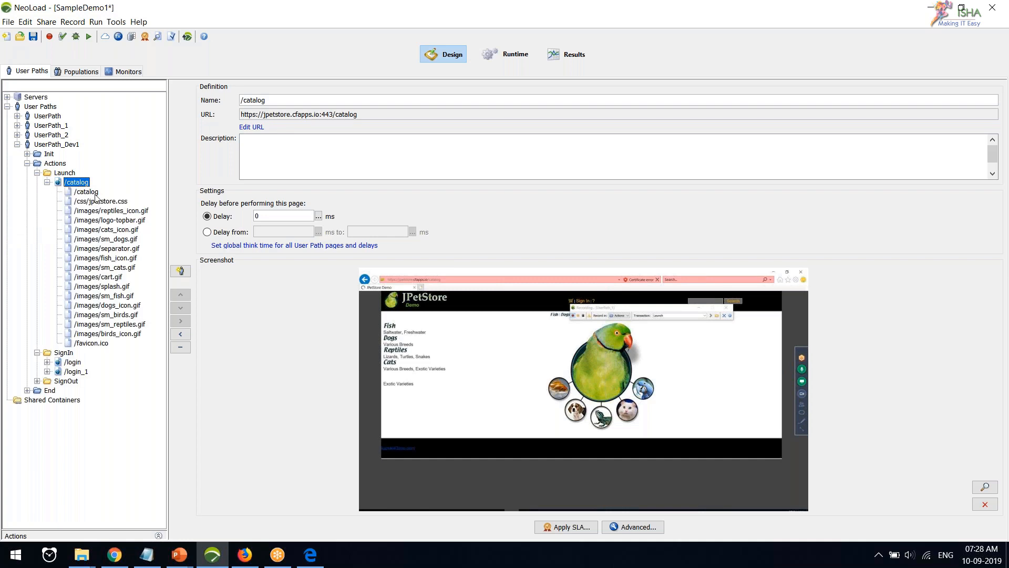
left_click(107, 202)
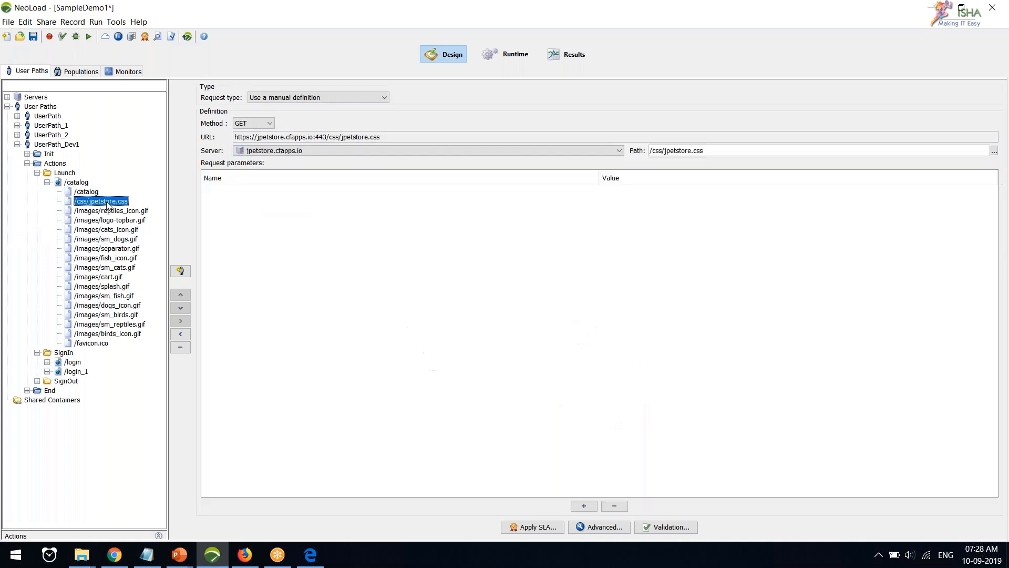
left_click(100, 342, "shift")
right_click(110, 276)
left_click(135, 287)
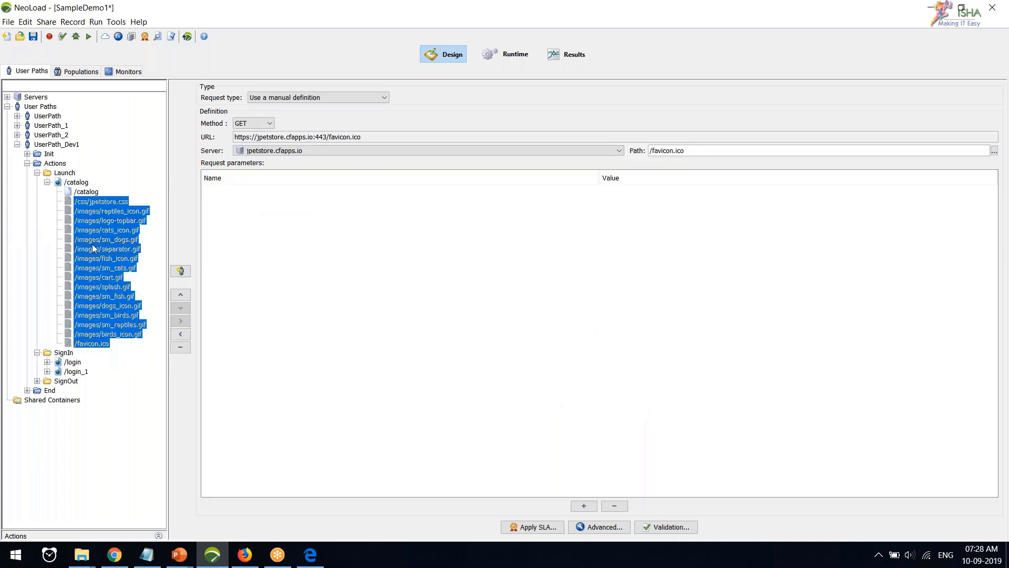
Inspect the /catalog request in UserPath_Dev1's Launch transaction and view its available request types.
left_click(92, 245)
left_click(116, 219)
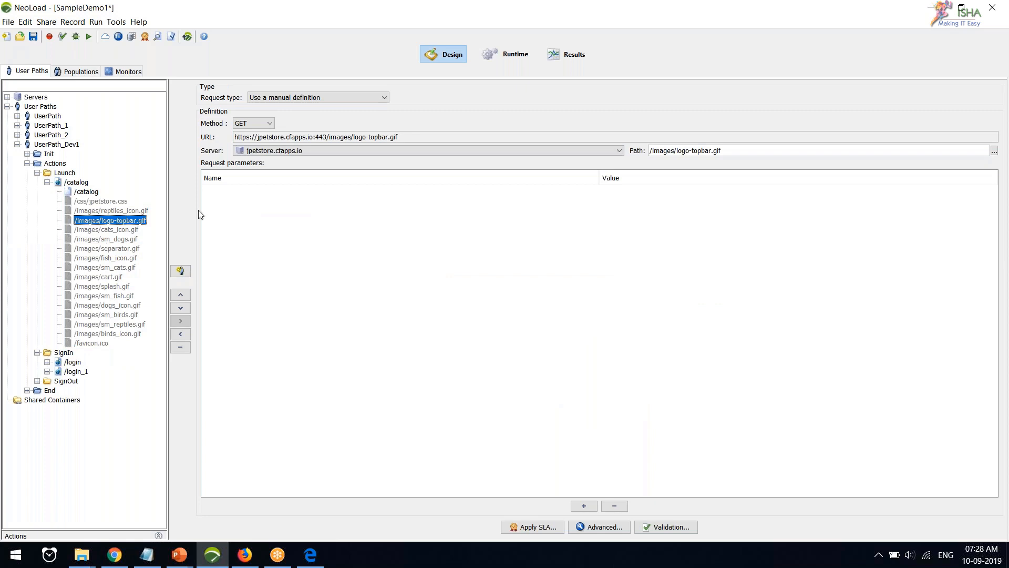
left_click(47, 182)
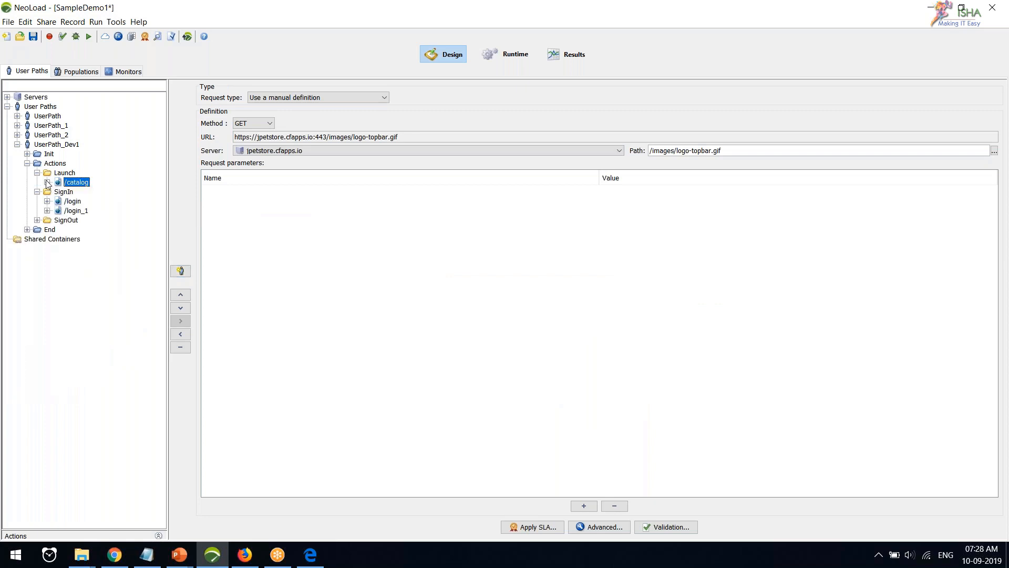
left_click(47, 183)
left_click(81, 191)
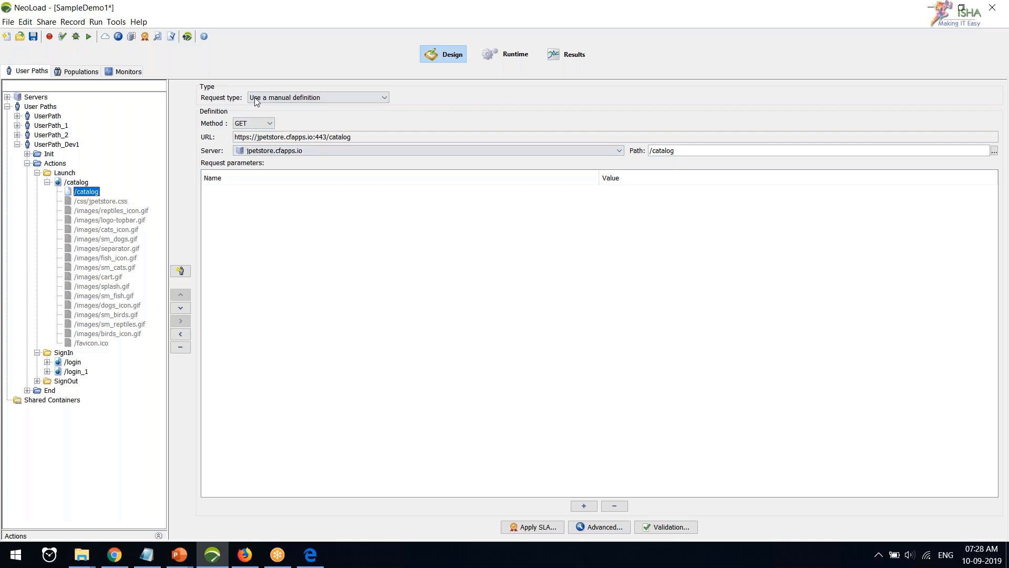
left_click(376, 98)
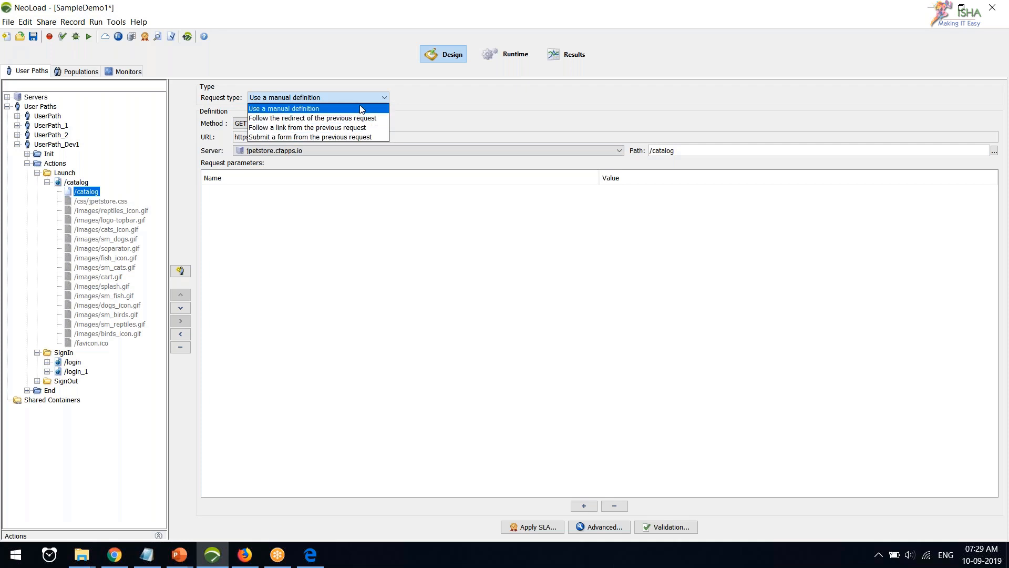
left_click(435, 118)
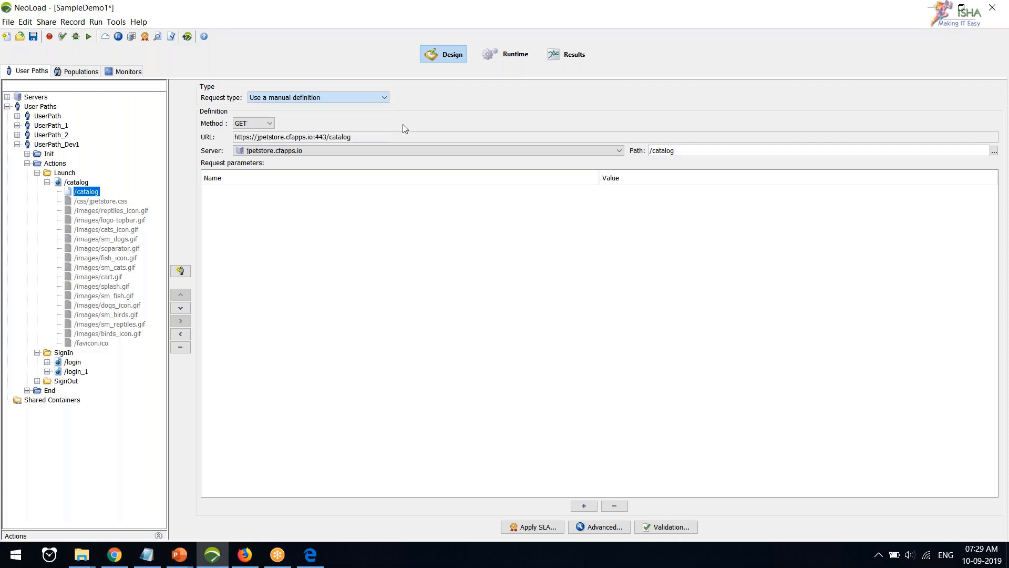
Expand SignIn's /login_1 page and compare the definitions of its /login and /catalog requests.
left_click(78, 373)
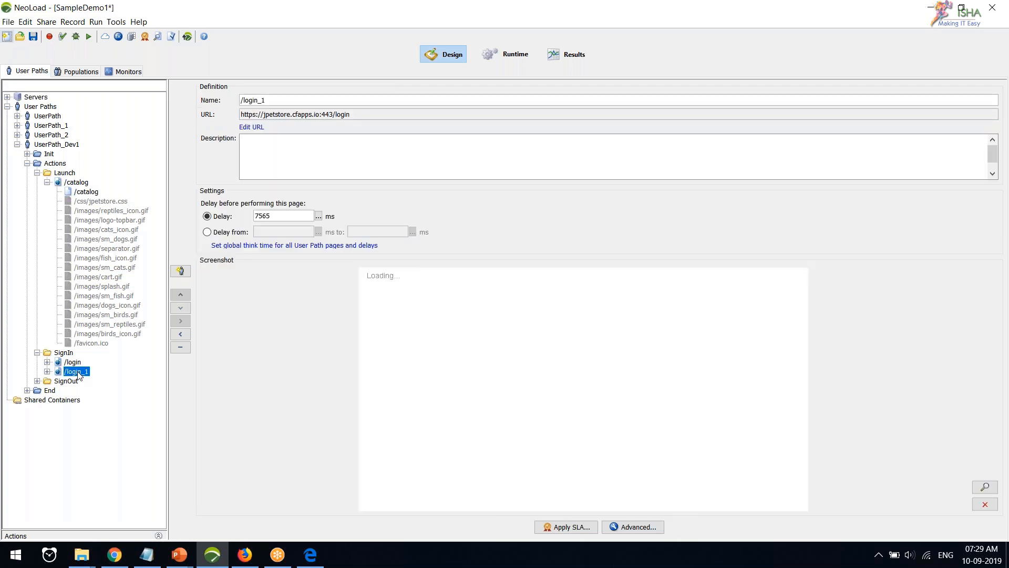
double_click(78, 372)
left_click(87, 363)
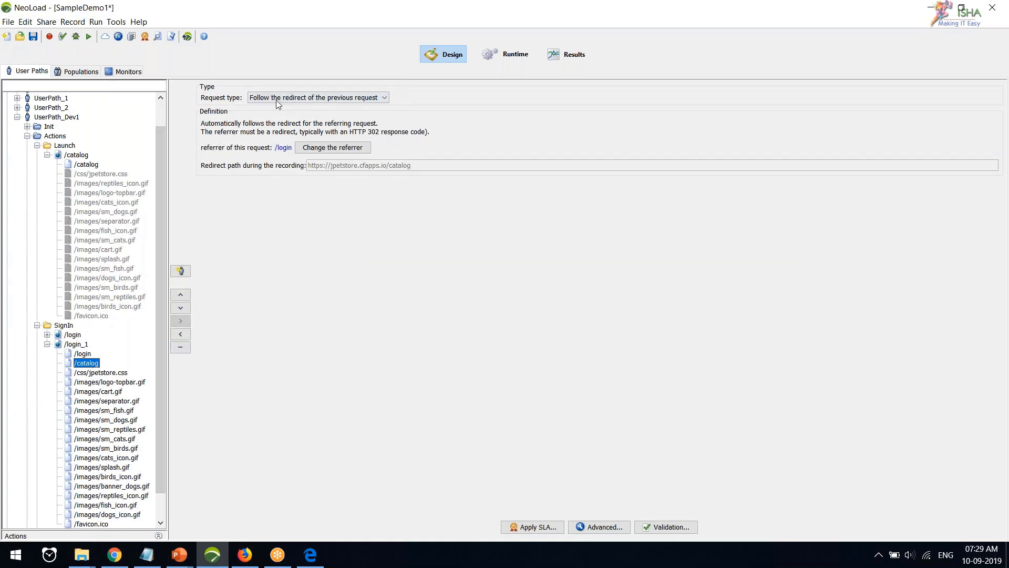
left_click(83, 354)
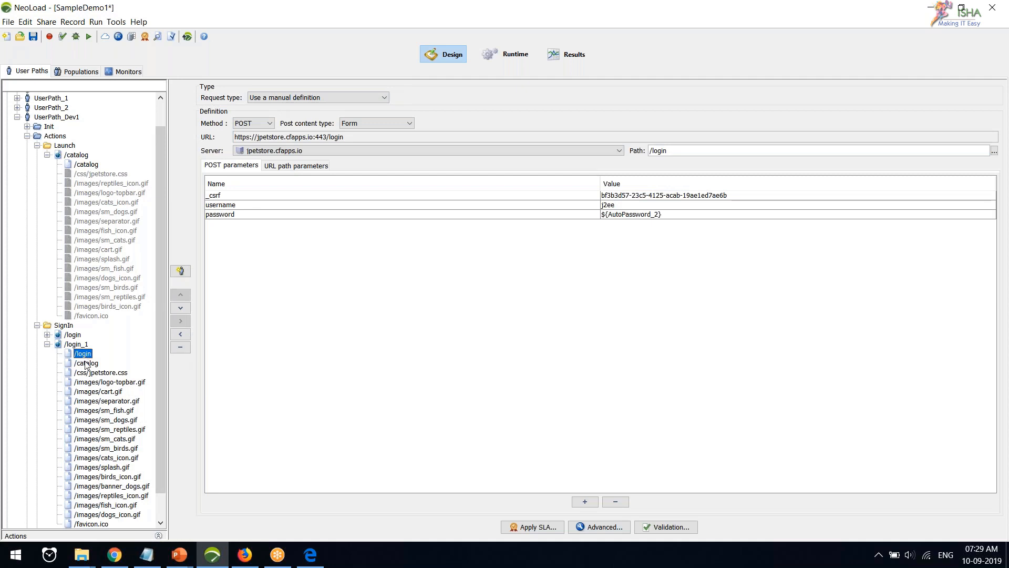
left_click(87, 364)
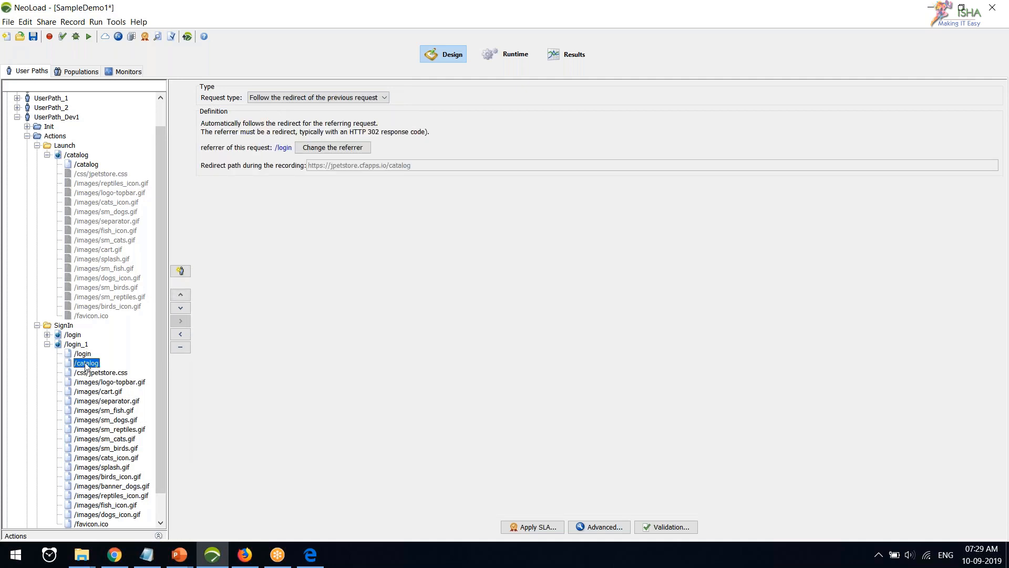
left_click(87, 354)
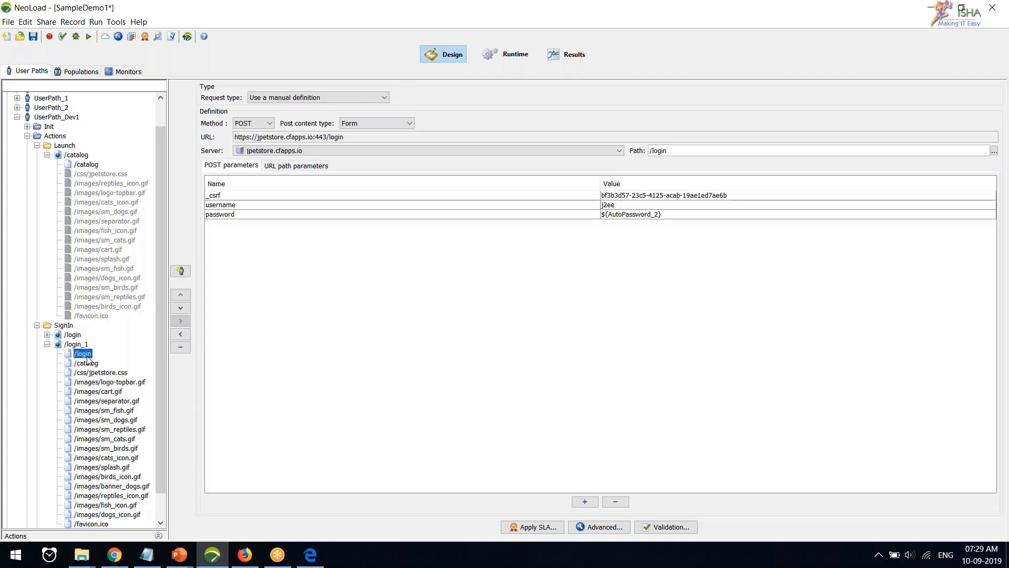
left_click(87, 364)
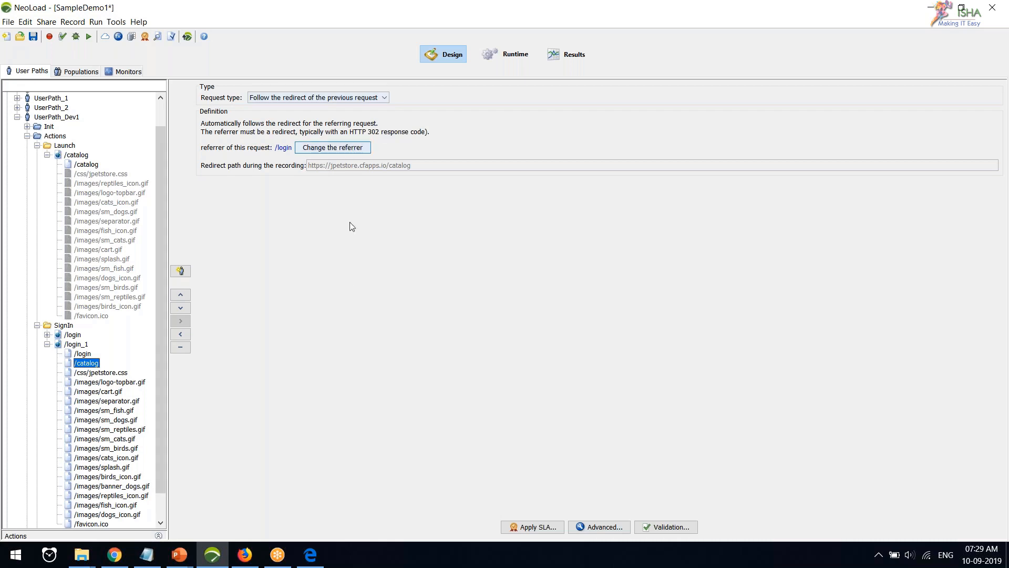
scroll(103, 341, "down", 1)
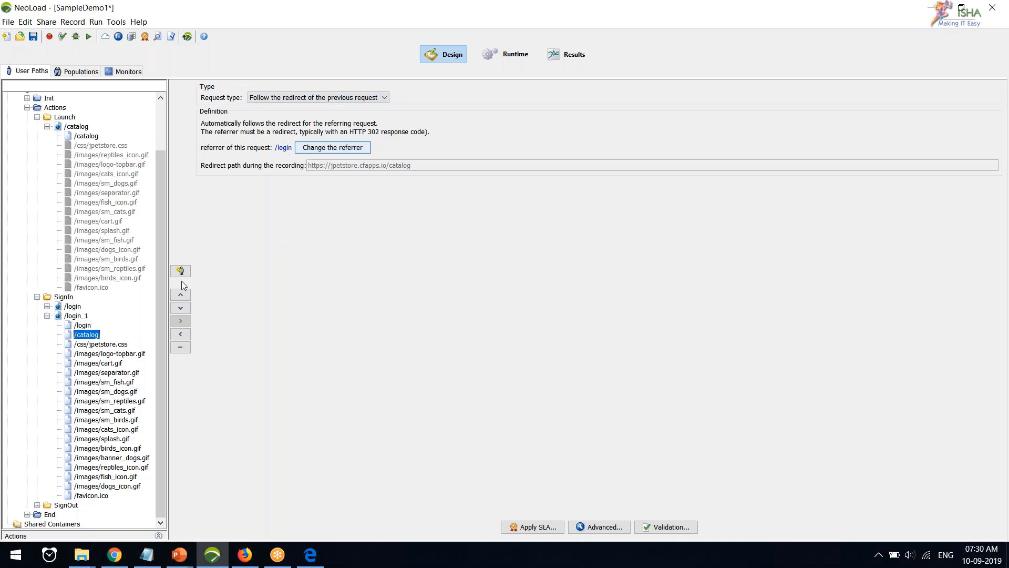
Switch the /login_1 page's /catalog request to a manual definition and back to following the redirect of the previous request.
left_click(367, 99)
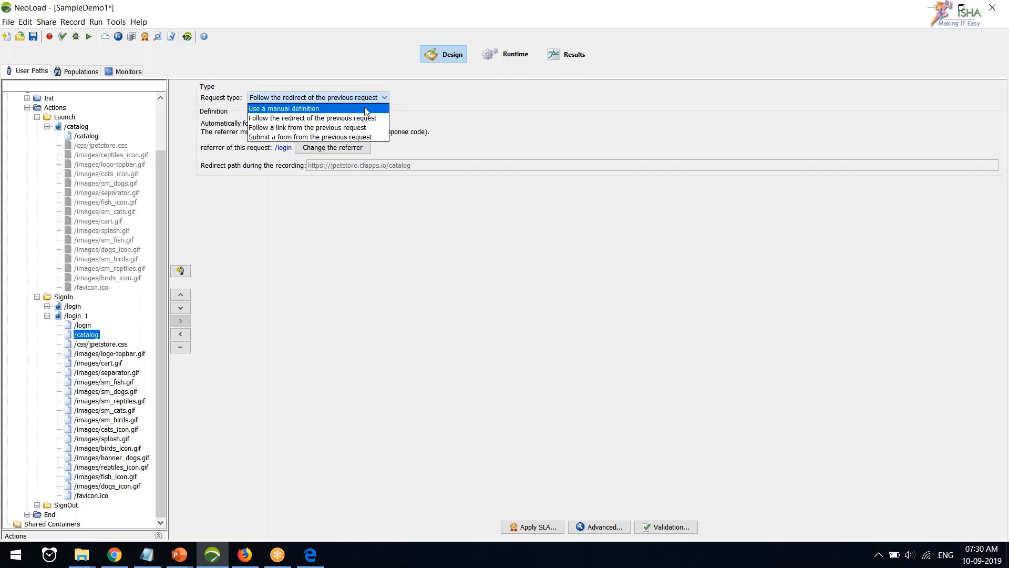
left_click(367, 109)
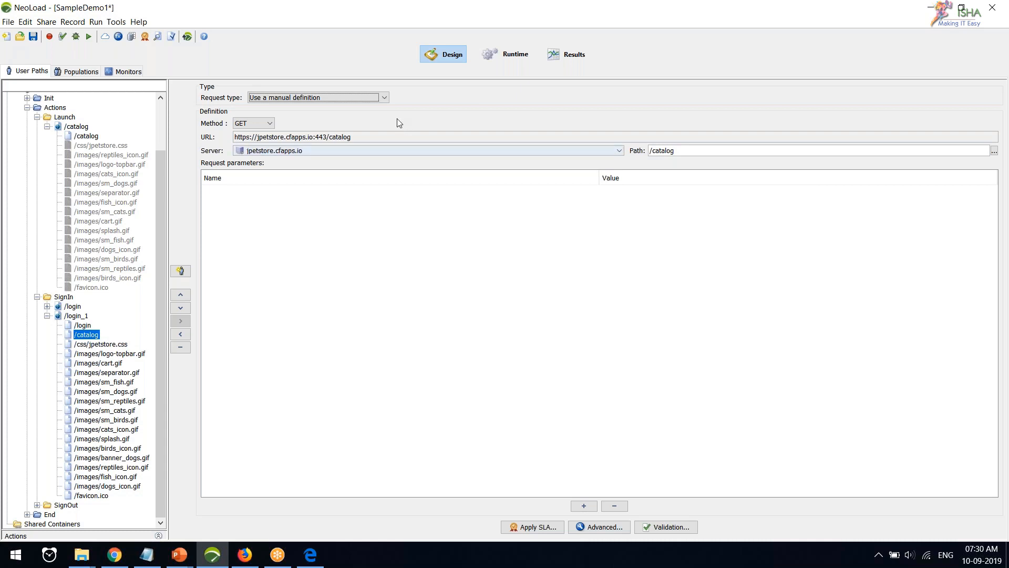
left_click(378, 98)
left_click(367, 120)
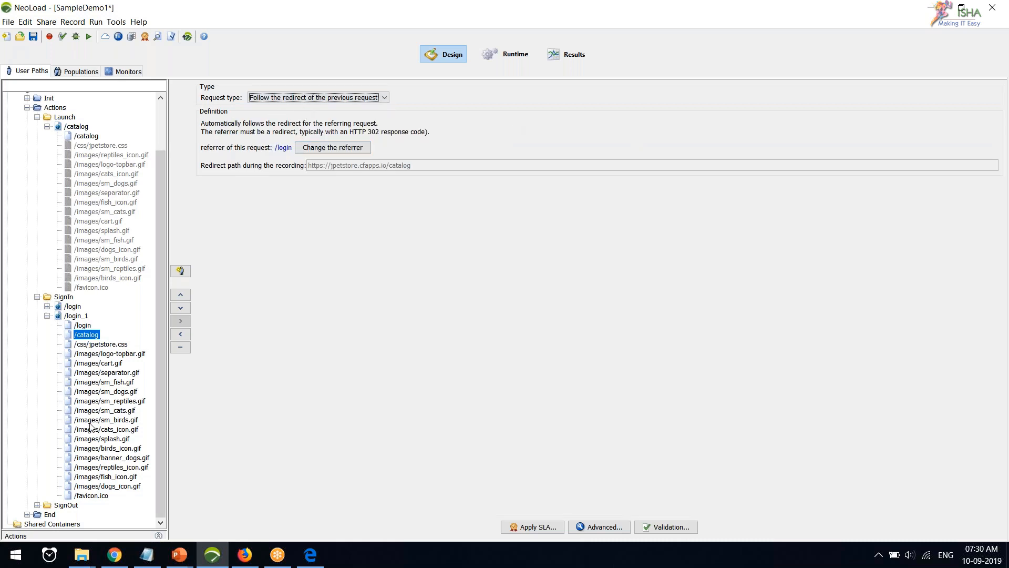
Disable the static resource requests from /css/jpetstore.css through /favicon.ico in SignIn's /login page.
left_click(47, 307)
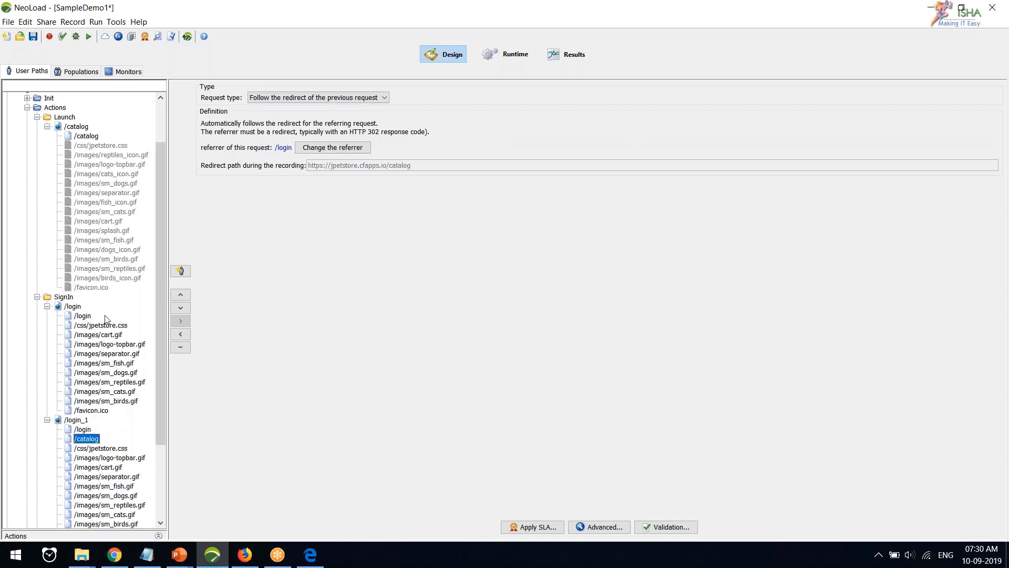
scroll(105, 318, "down", 4)
left_click(74, 203)
left_click(92, 222)
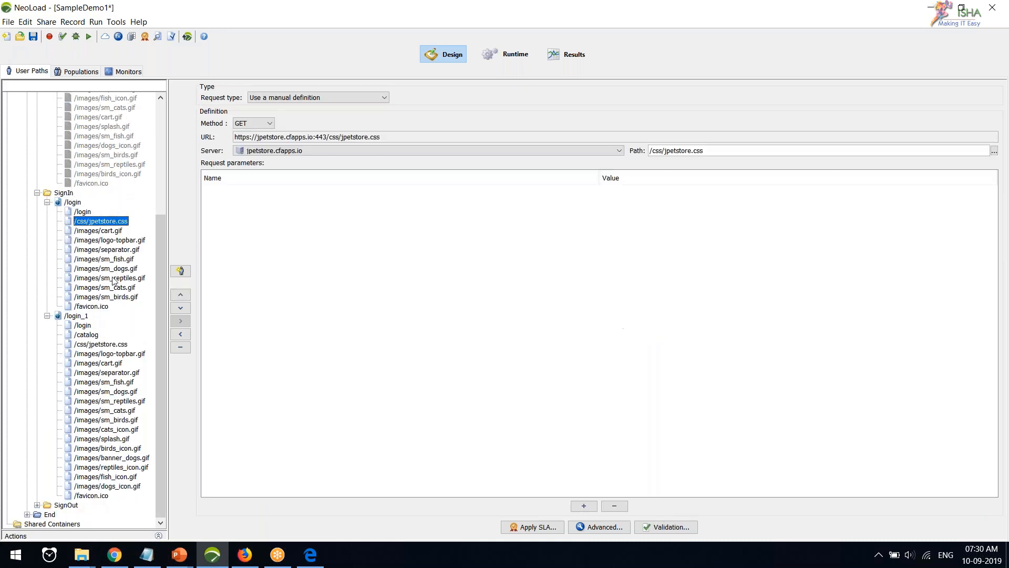
left_click(95, 306, "shift")
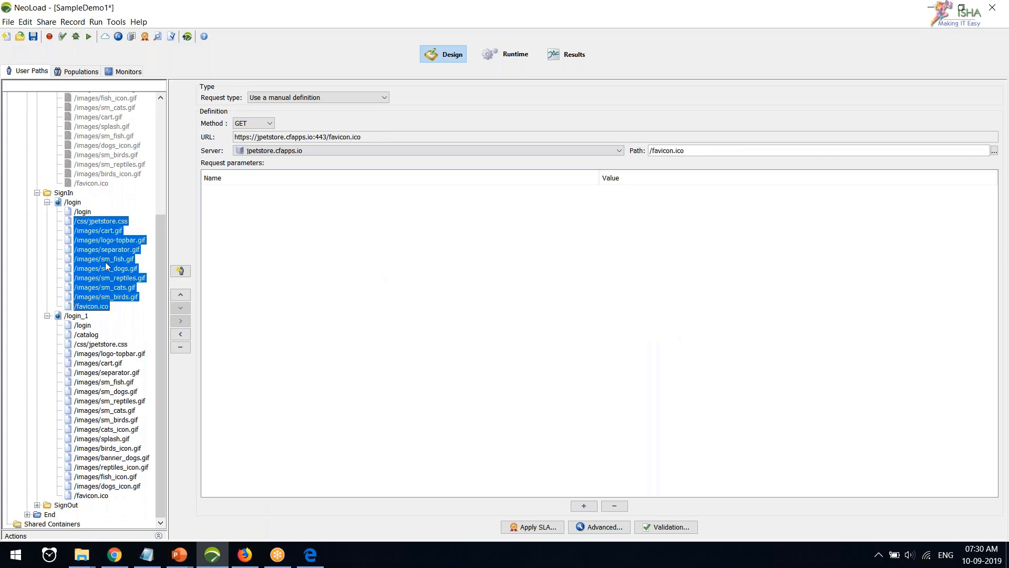
right_click(105, 264)
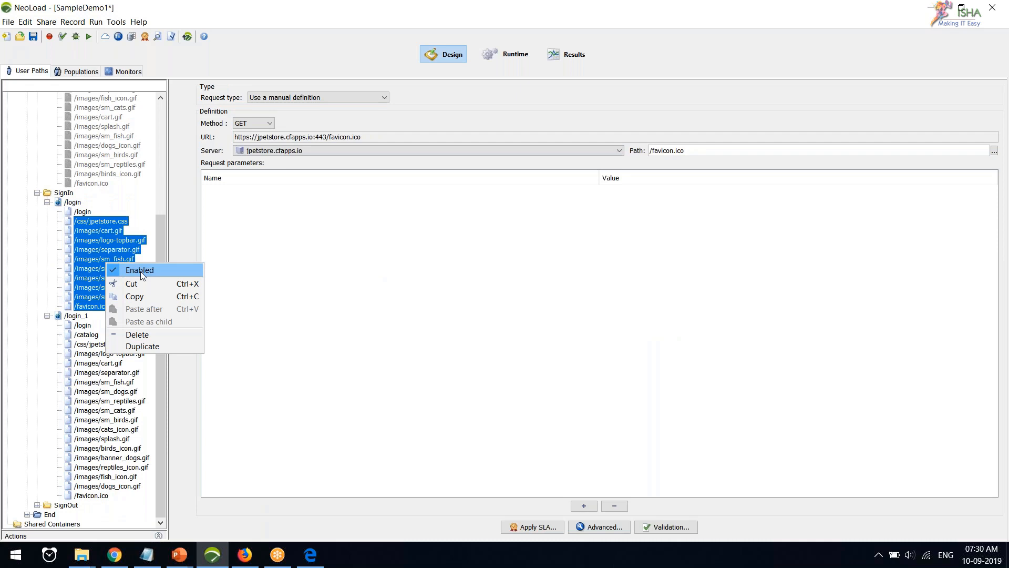
left_click(140, 271)
right_click(105, 241)
key("Escape")
left_click(97, 234)
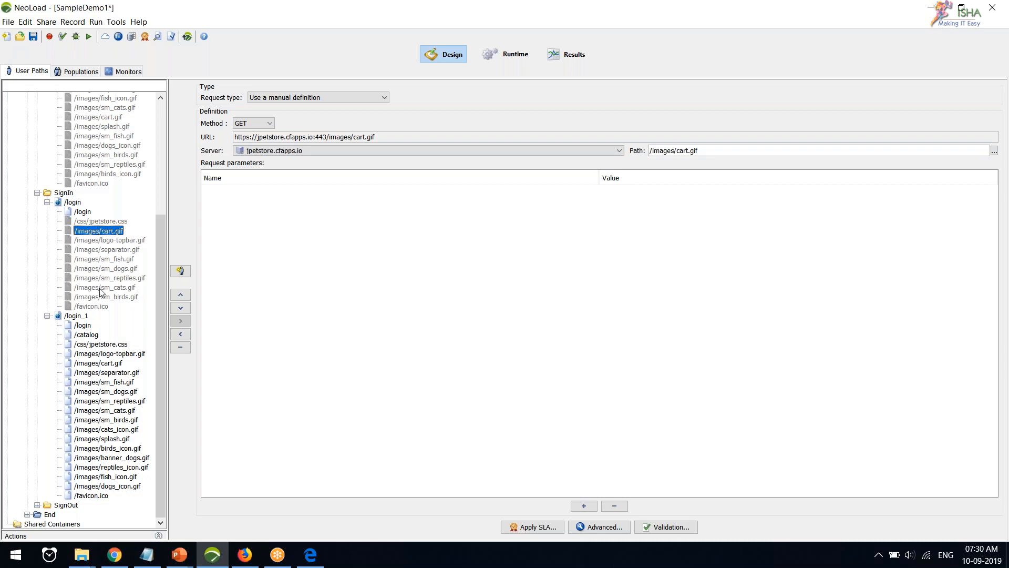
Disable the static resource requests from /css/jpetstore.css through /favicon.ico in SignIn's /login_1 page, leaving /login and /catalog enabled.
left_click(82, 324)
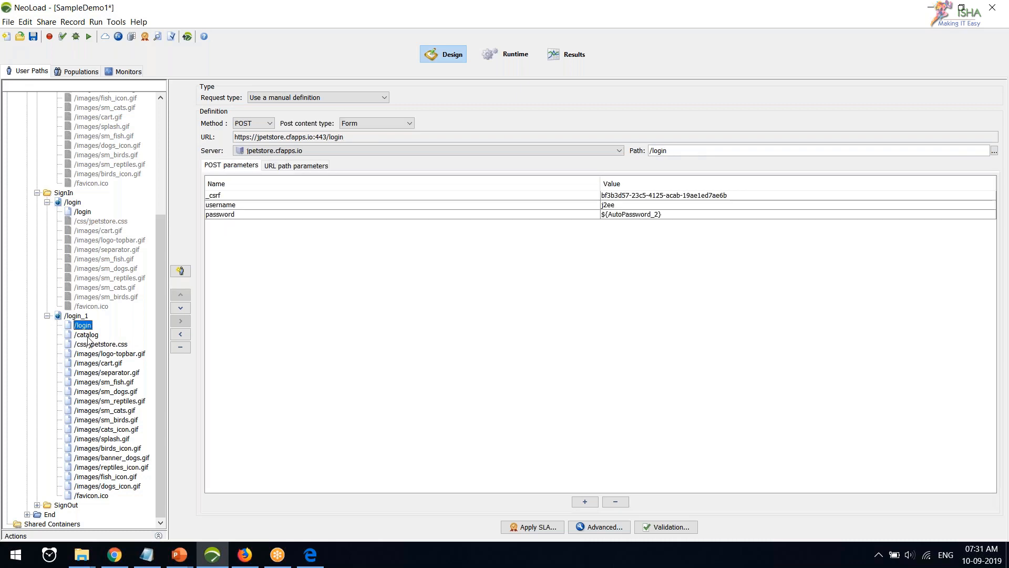
left_click(91, 335)
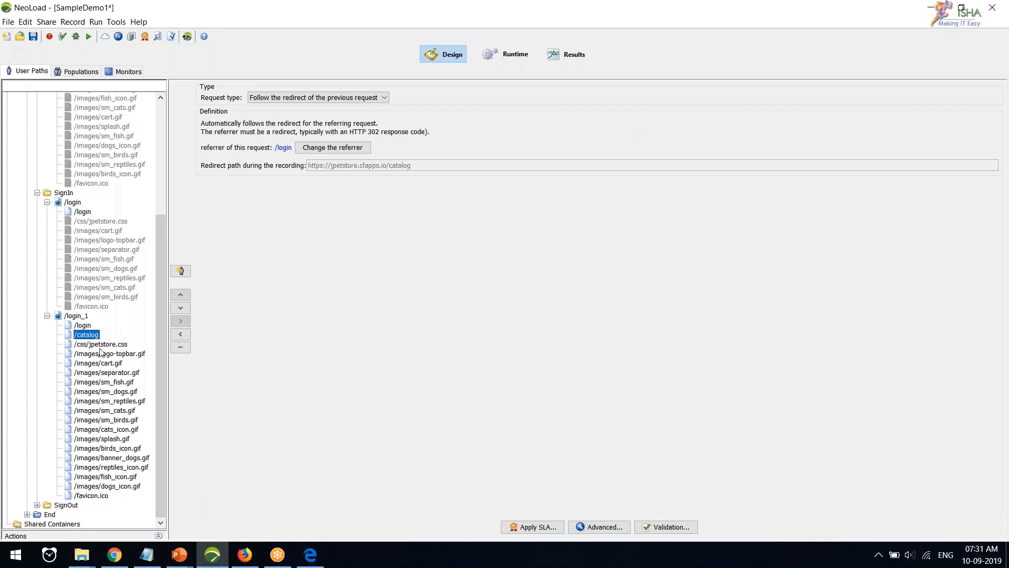
left_click(102, 345)
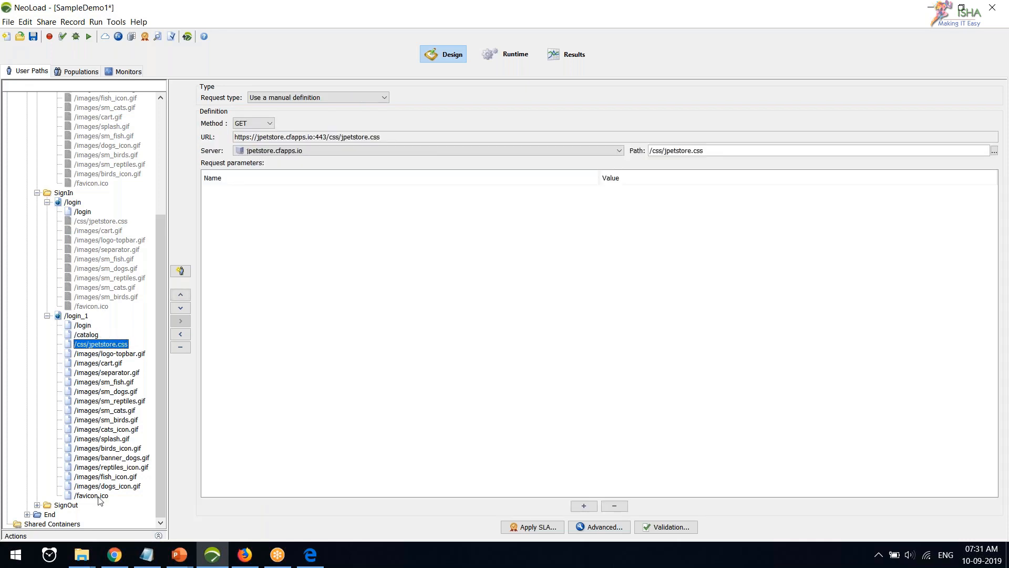
left_click(100, 499, "shift")
right_click(105, 430)
key("Escape")
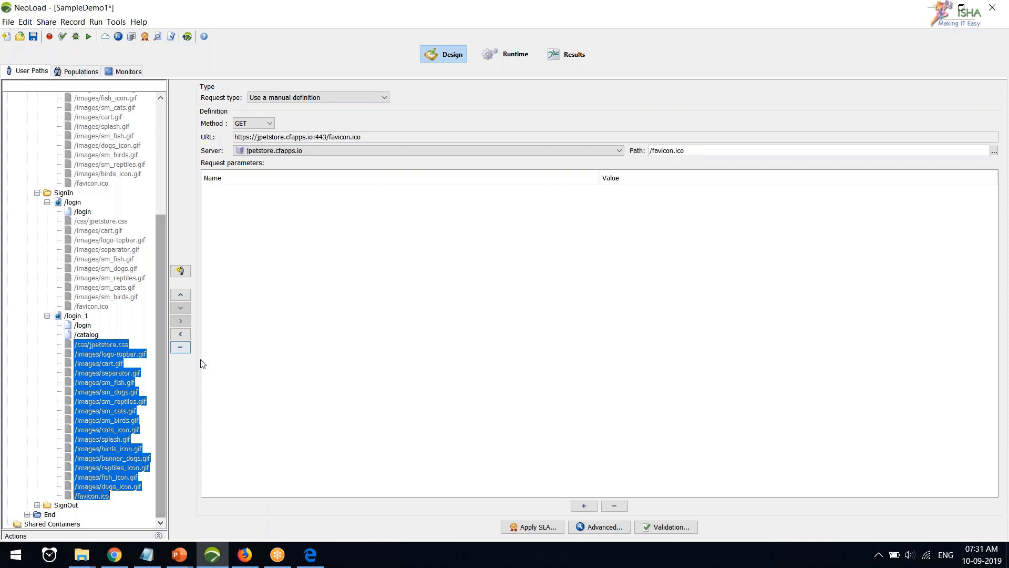
Expand the SignOut transaction's /logout page and check its /logout and /catalog requests.
left_click(37, 504)
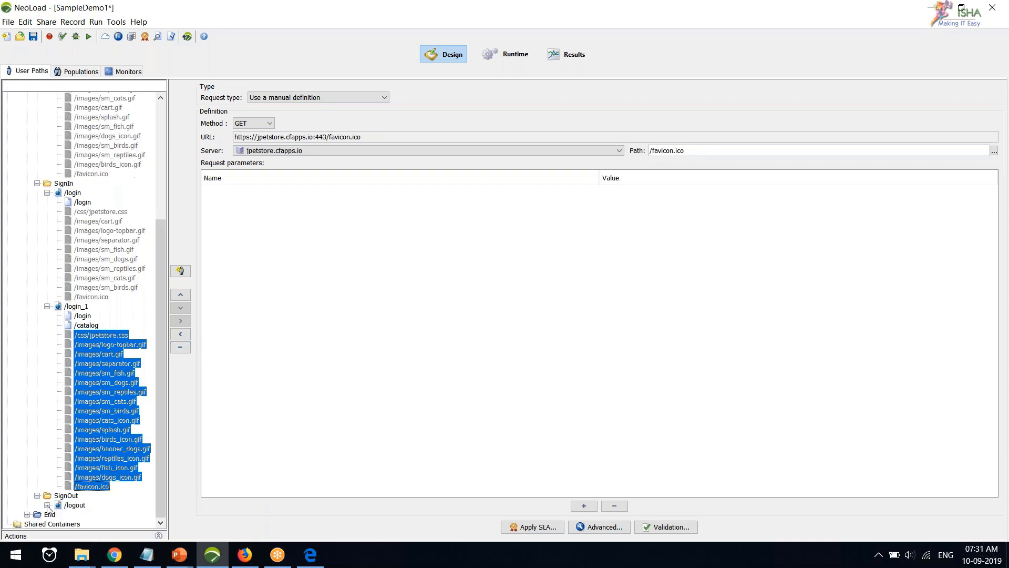
left_click(47, 504)
scroll(90, 341, "down", 1)
left_click(87, 344)
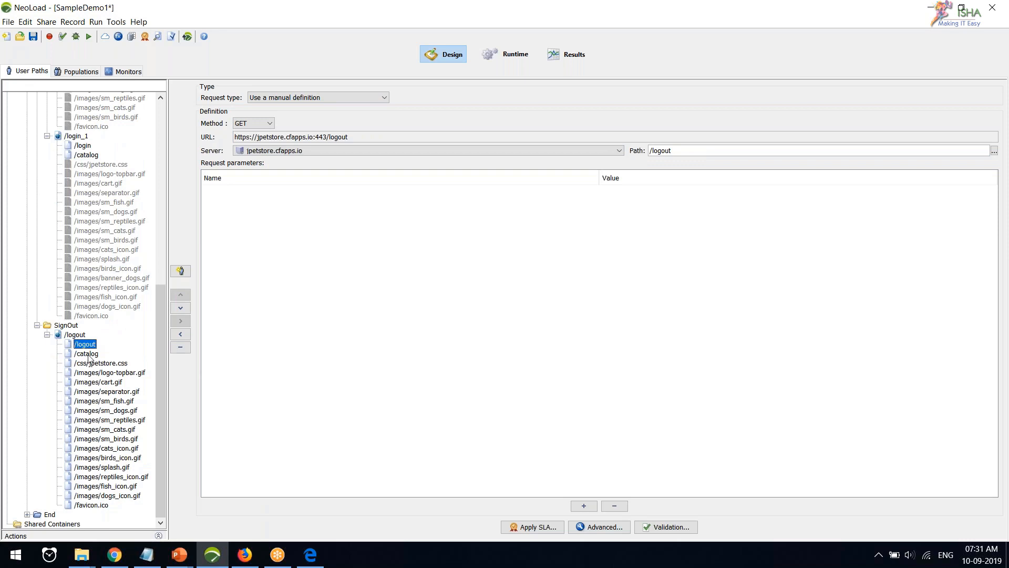
left_click(88, 354)
left_click(89, 345)
left_click(90, 354)
Disable the /logout page's static resource requests from /css/jpetstore.css through /favicon.ico, and collapse the page.
left_click(94, 363)
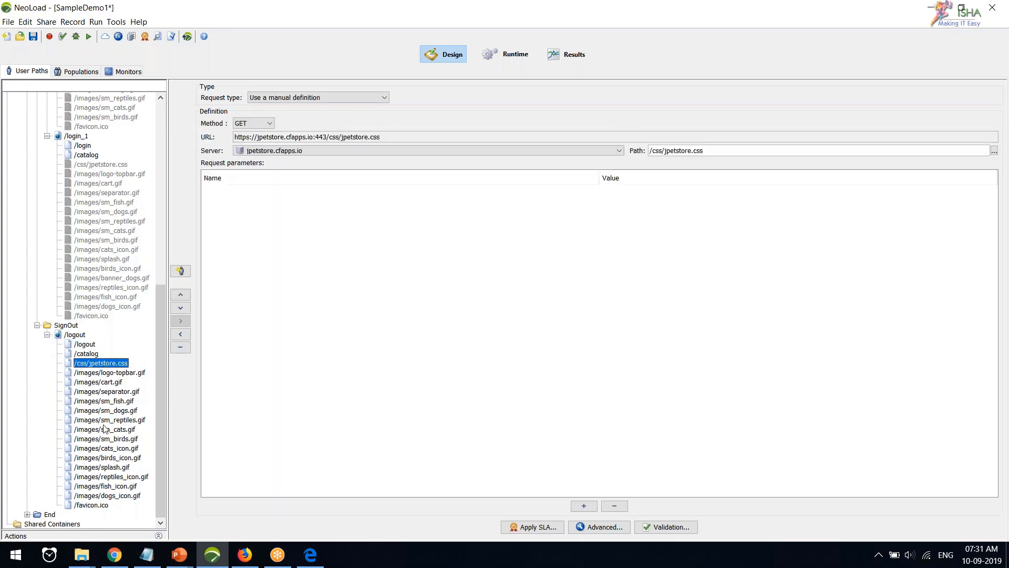
left_click(100, 505, "shift")
right_click(100, 457)
left_click(130, 463)
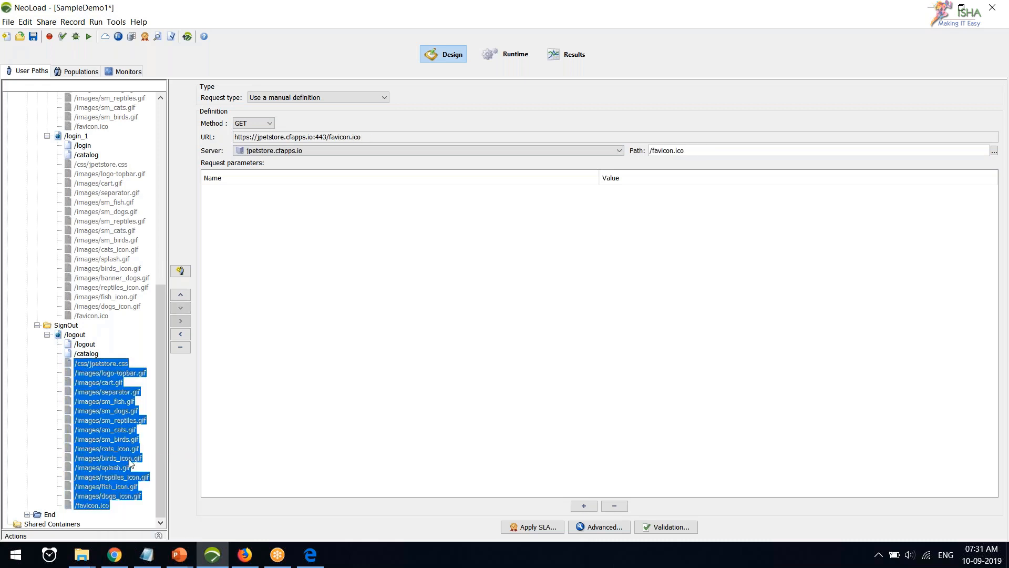
scroll(93, 395, "up", 2)
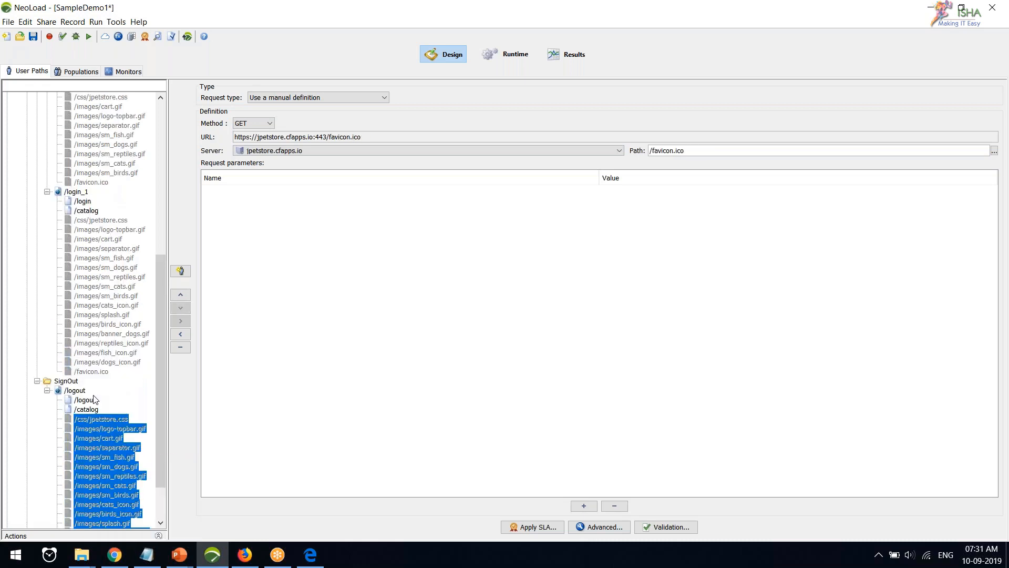
scroll(95, 399, "down", 1)
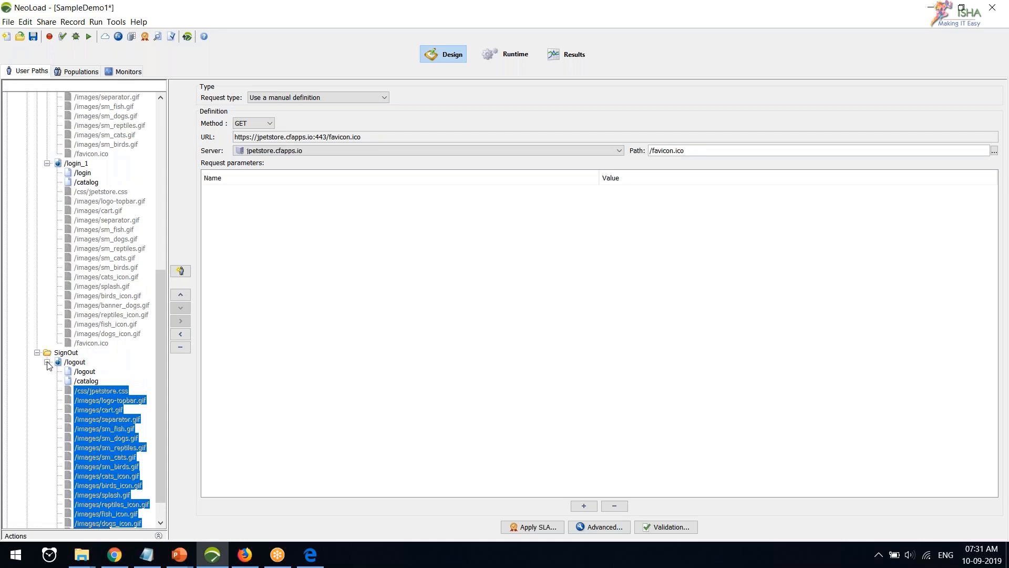
left_click(47, 362)
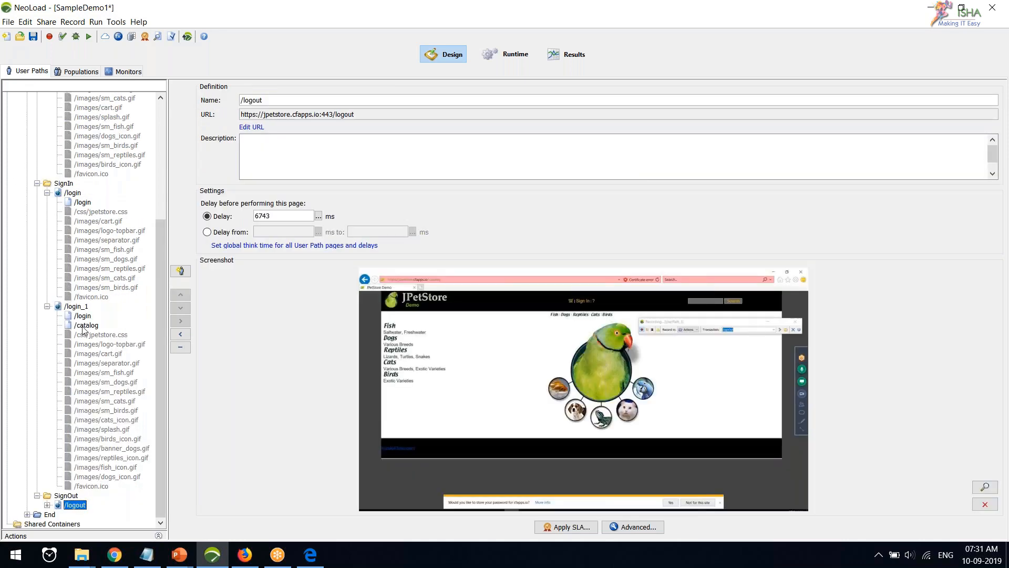
Review the requests left enabled in the SignIn transaction's /login_1 and /login pages.
left_click(85, 325)
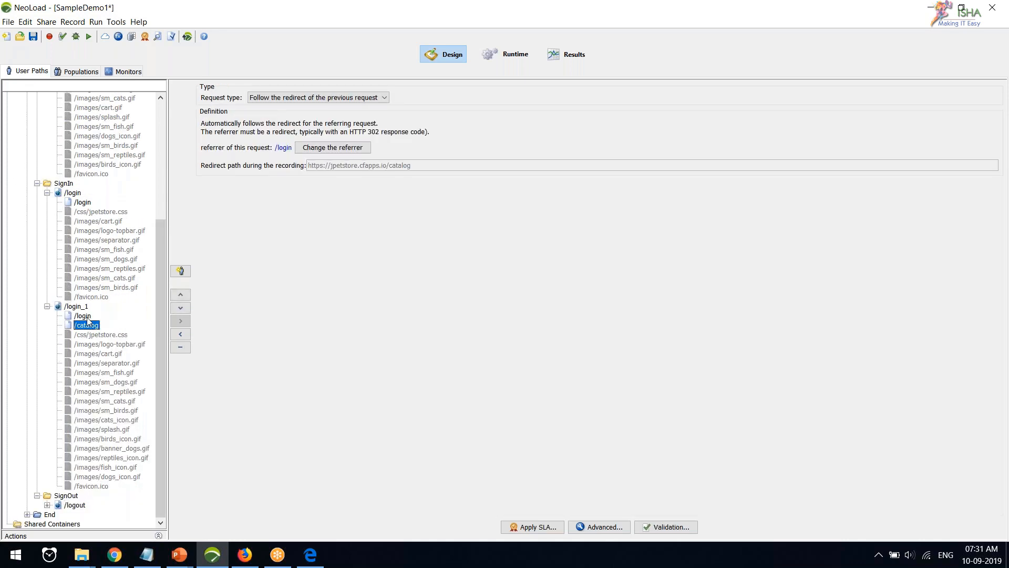
left_click(85, 316)
scroll(104, 361, "up", 1)
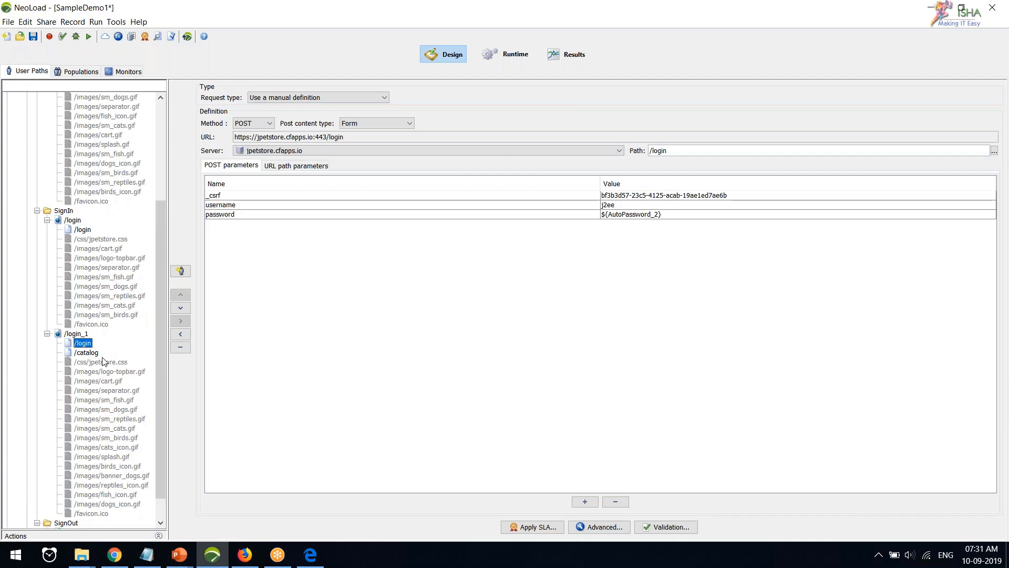
scroll(103, 361, "up", 2)
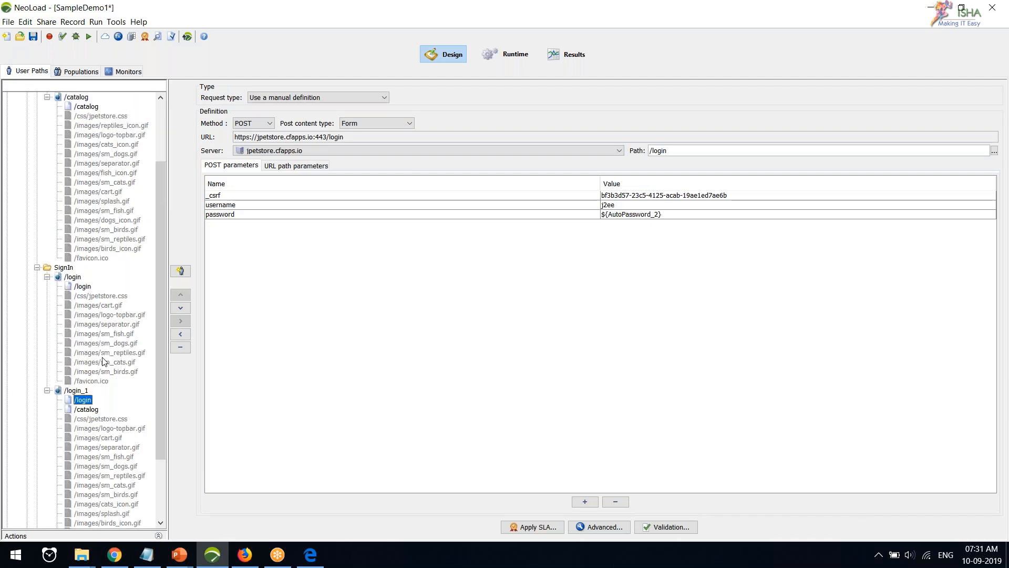
scroll(103, 361, "up", 3)
left_click(83, 372)
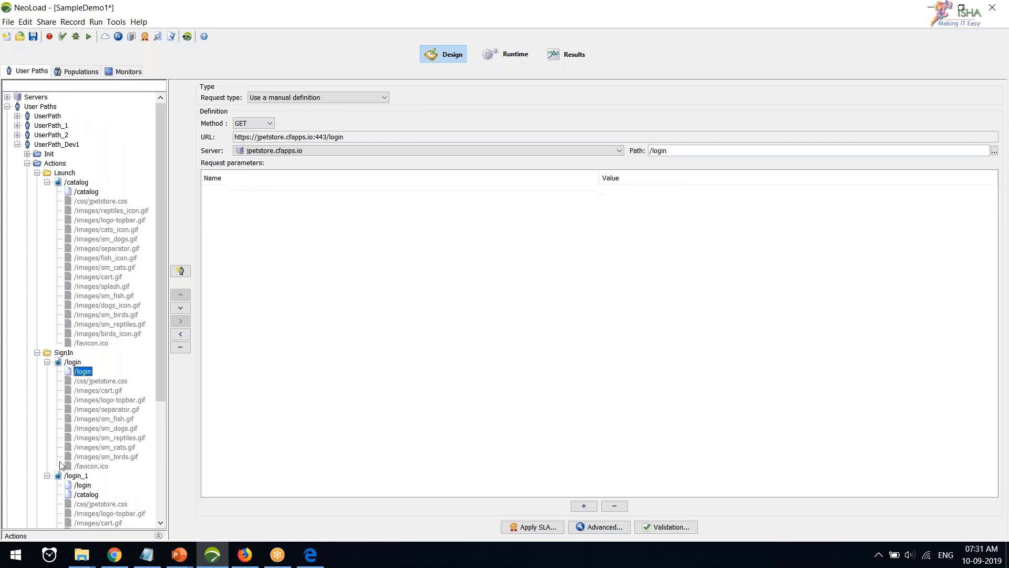
Collapse the /login_1, /login and /catalog pages in UserPath_Dev1, and view the settings of Actions and the /logout page.
left_click(47, 475)
left_click(47, 361)
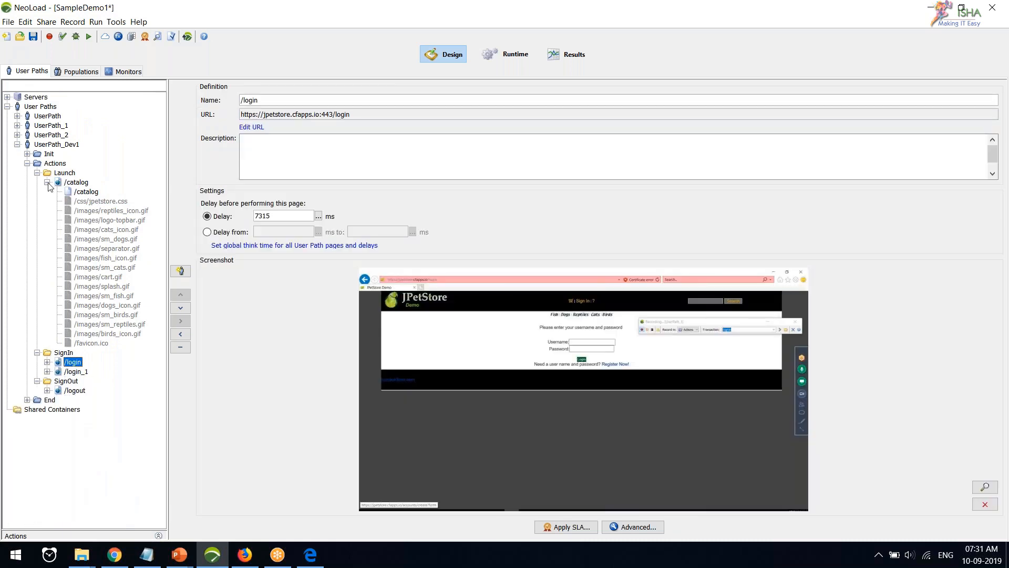
left_click(47, 182)
left_click(67, 182)
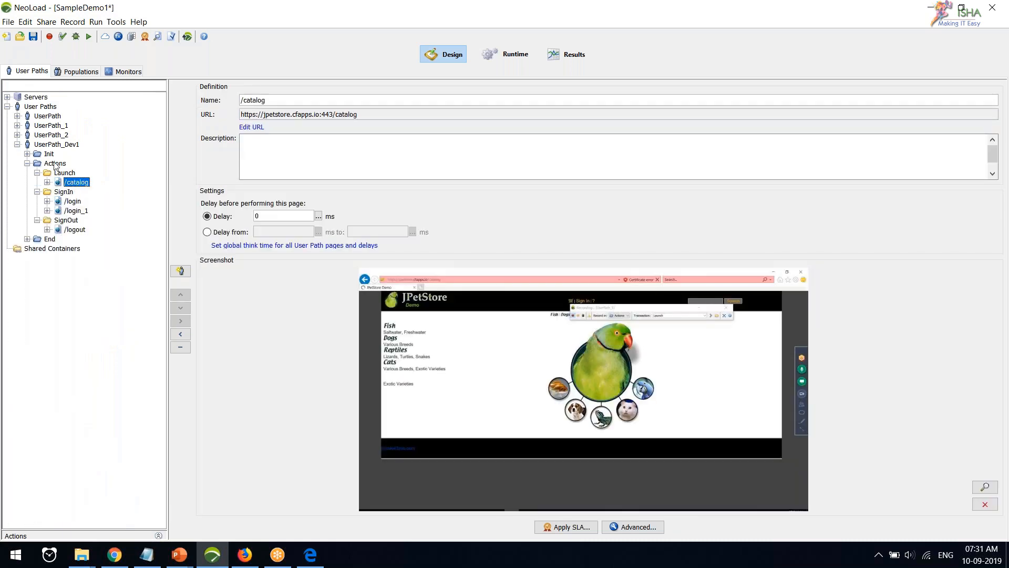
left_click(56, 164)
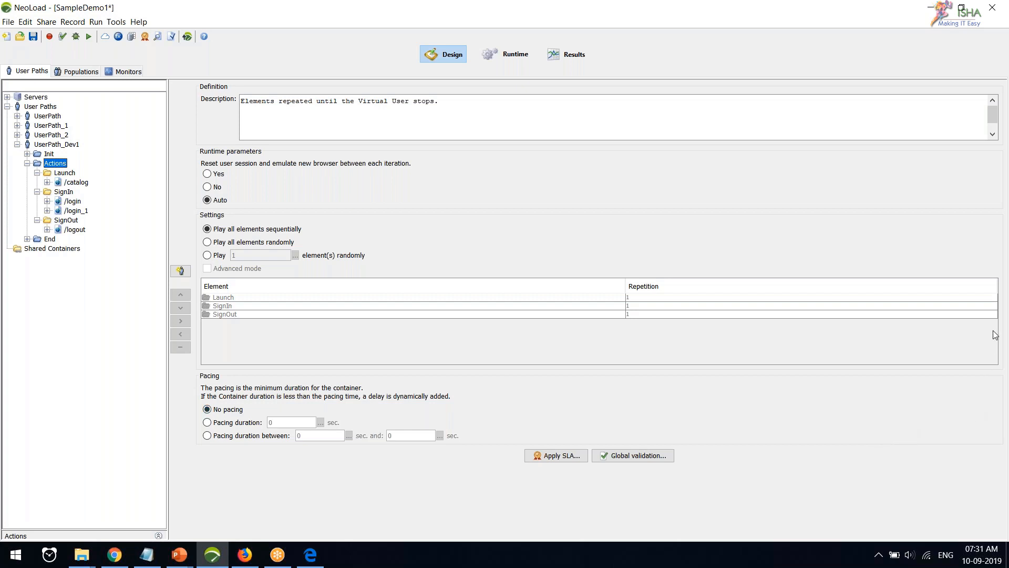
left_click(74, 229)
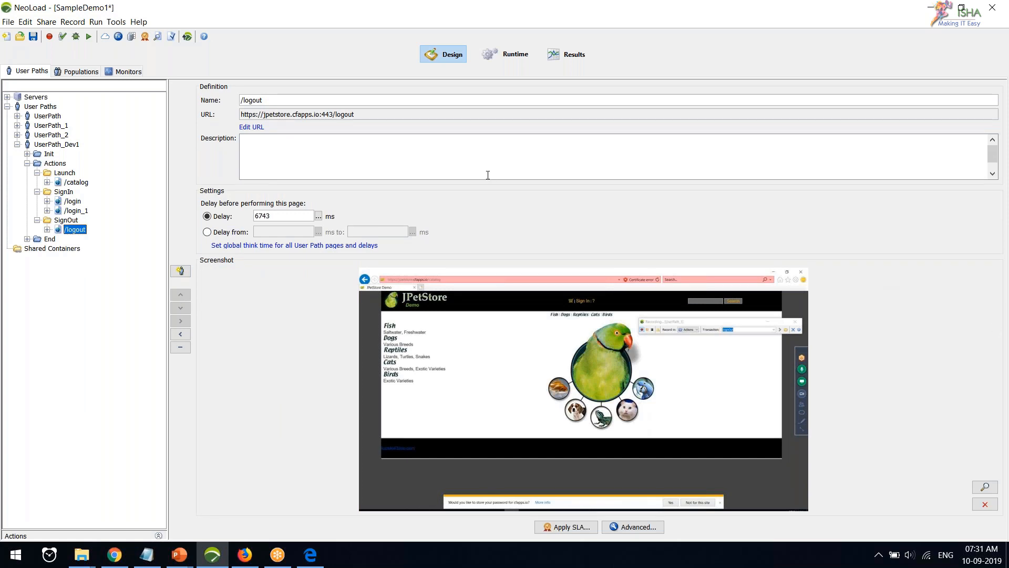
Switch to Notepad and write the note "Embedded Resources" in an untitled document.
left_click(143, 557)
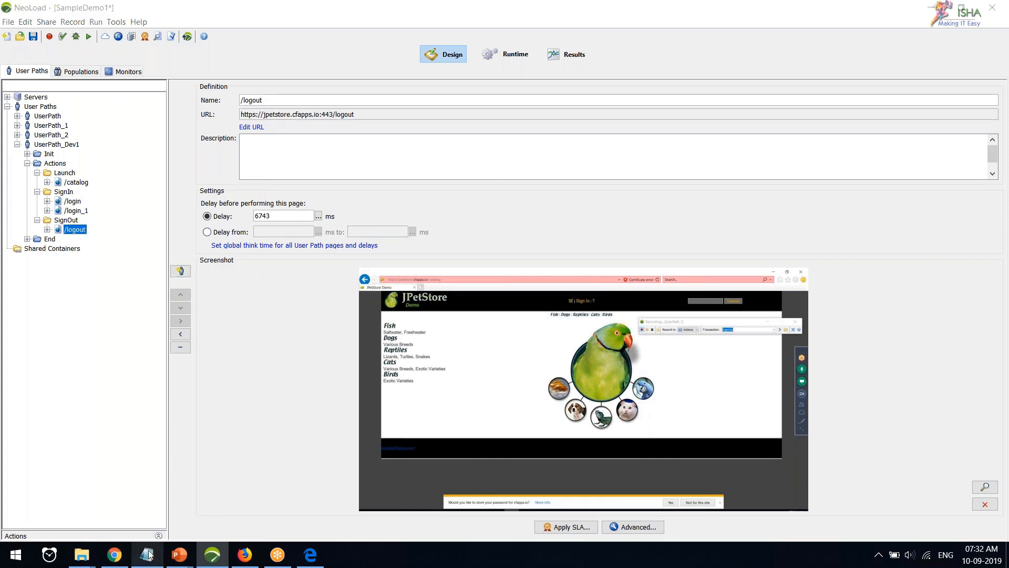
left_click(136, 482)
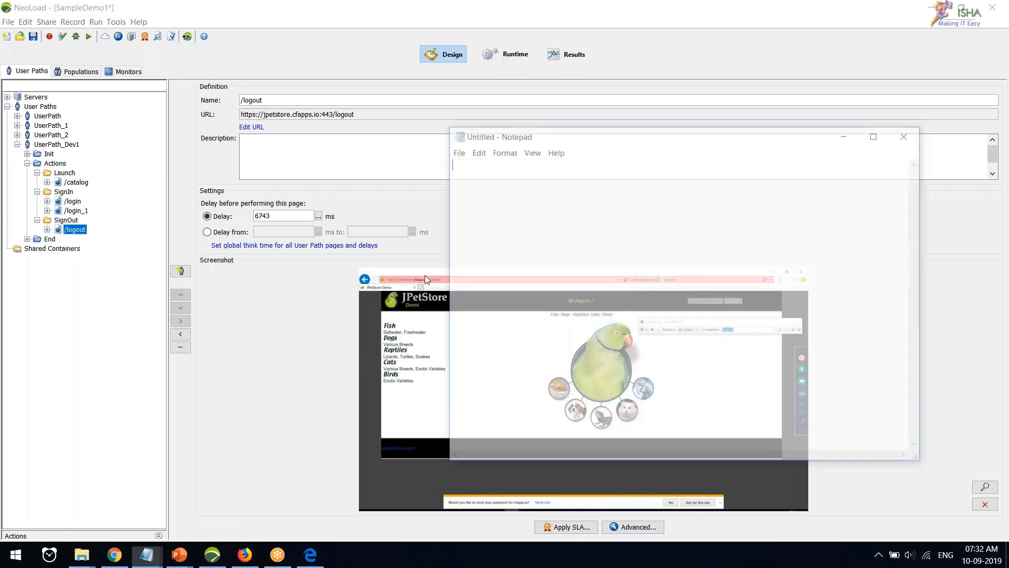
type("Embedded  Resources")
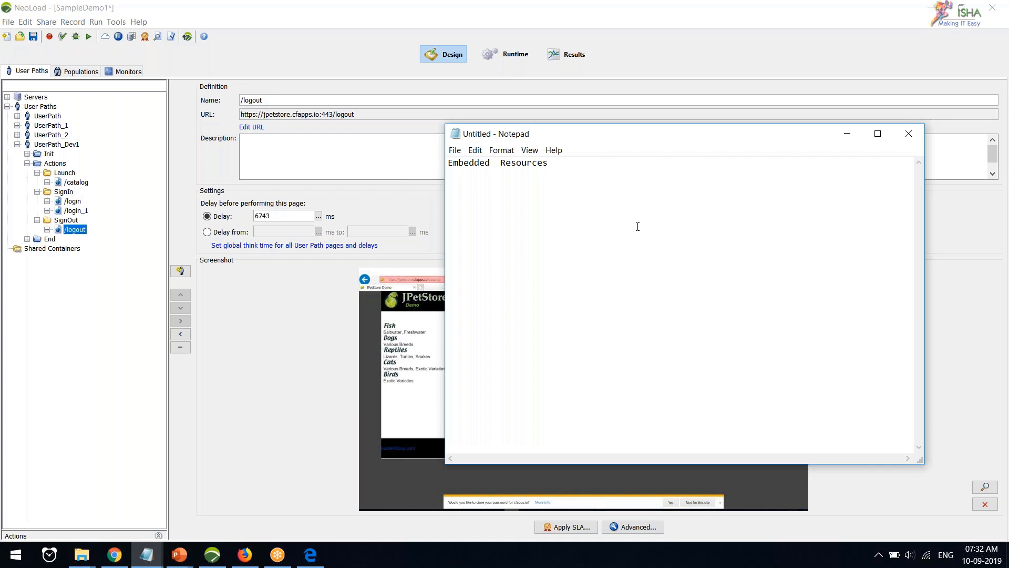
Return to NeoLoad and examine the disabled static resource requests under SignOut's /logout page, ending with the page collapsed.
left_click(72, 234)
double_click(72, 231)
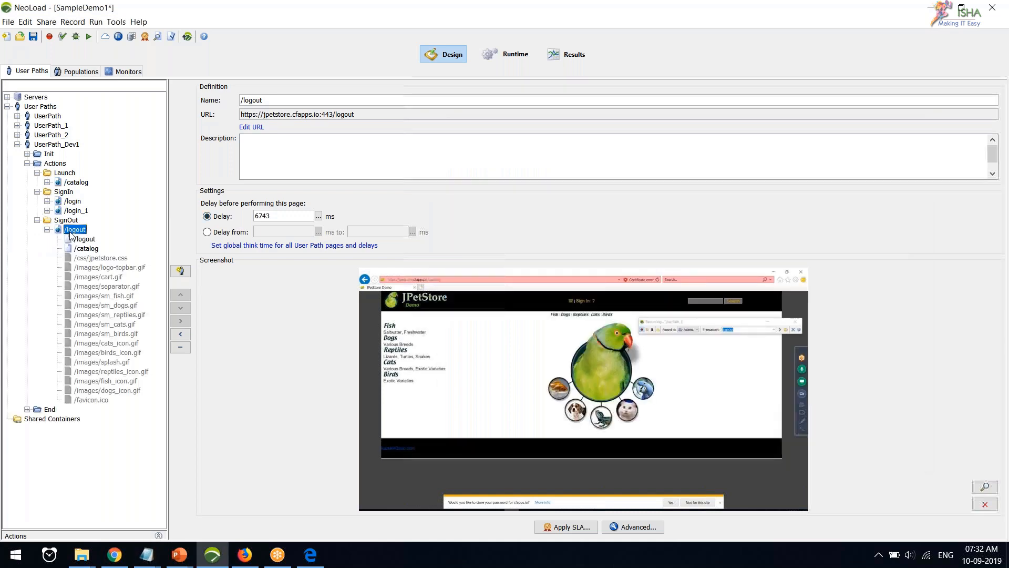
left_click(102, 268)
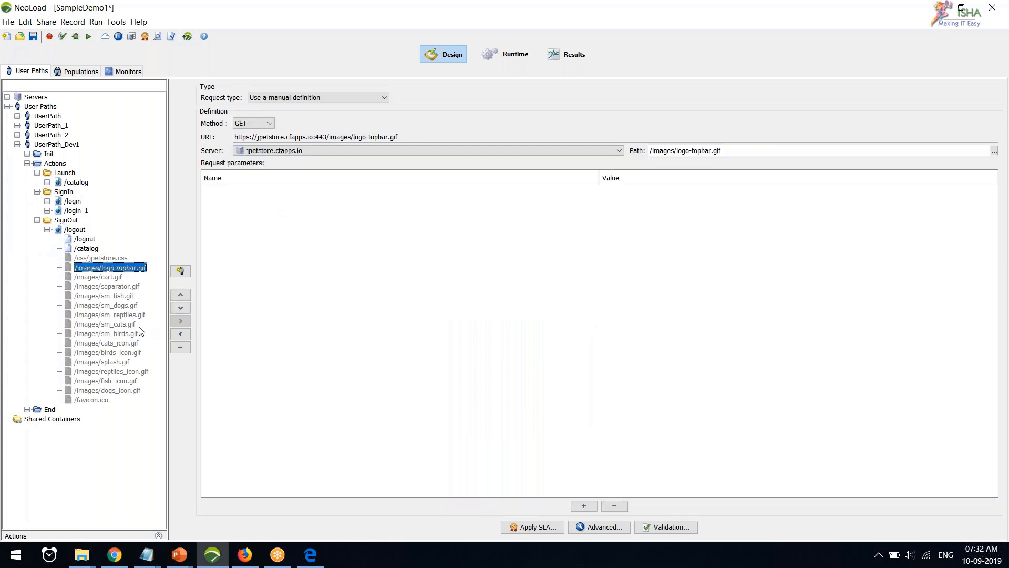
left_click(108, 362)
left_click(115, 335)
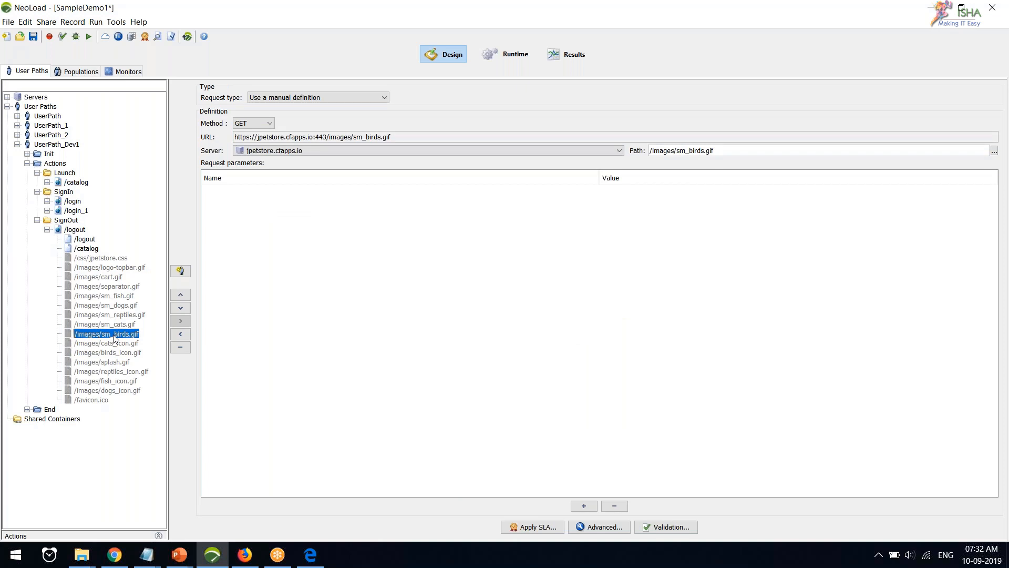
left_click(95, 402)
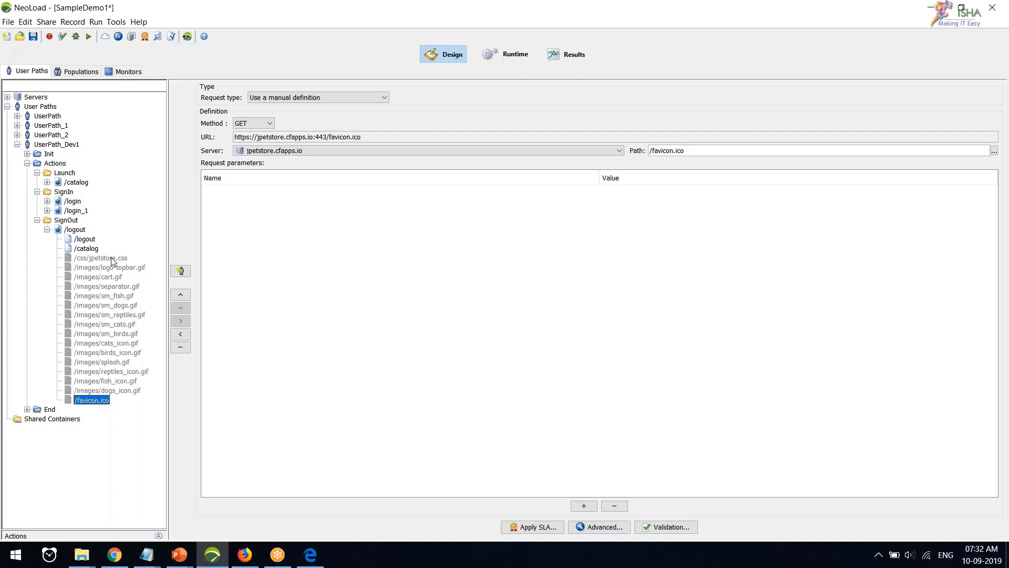
left_click(96, 269)
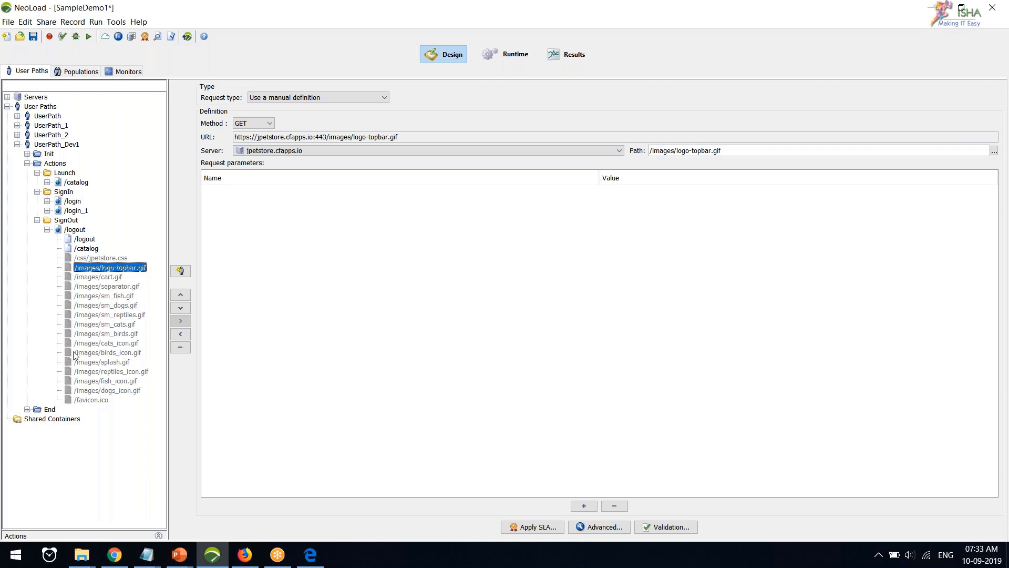
left_click(98, 401)
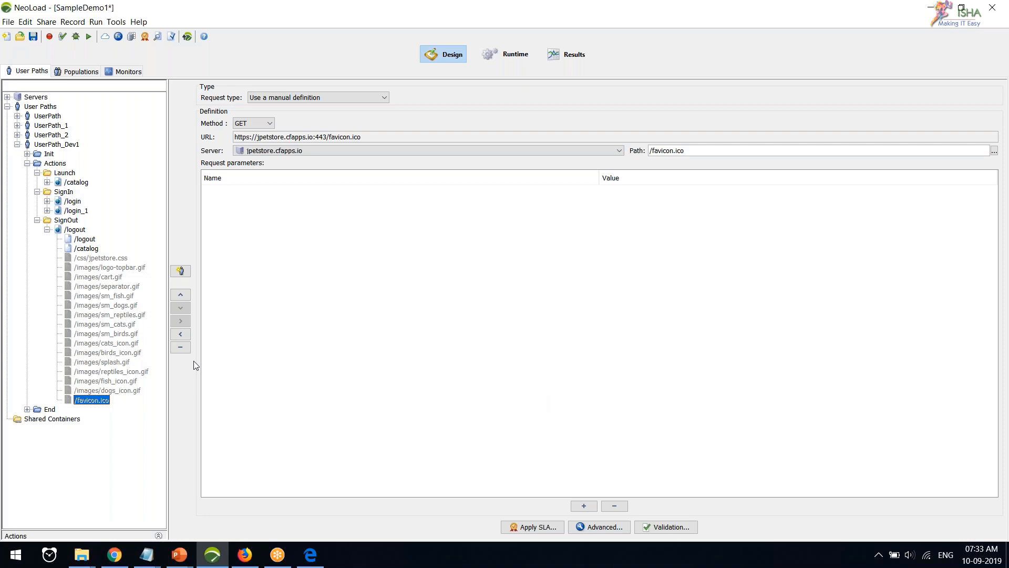
left_click(46, 230)
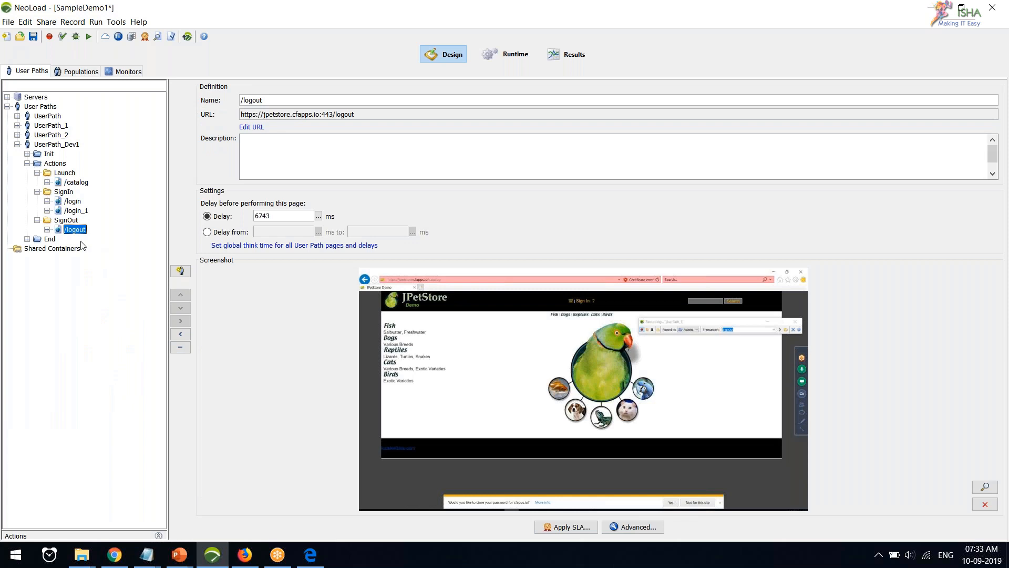
left_click(47, 230)
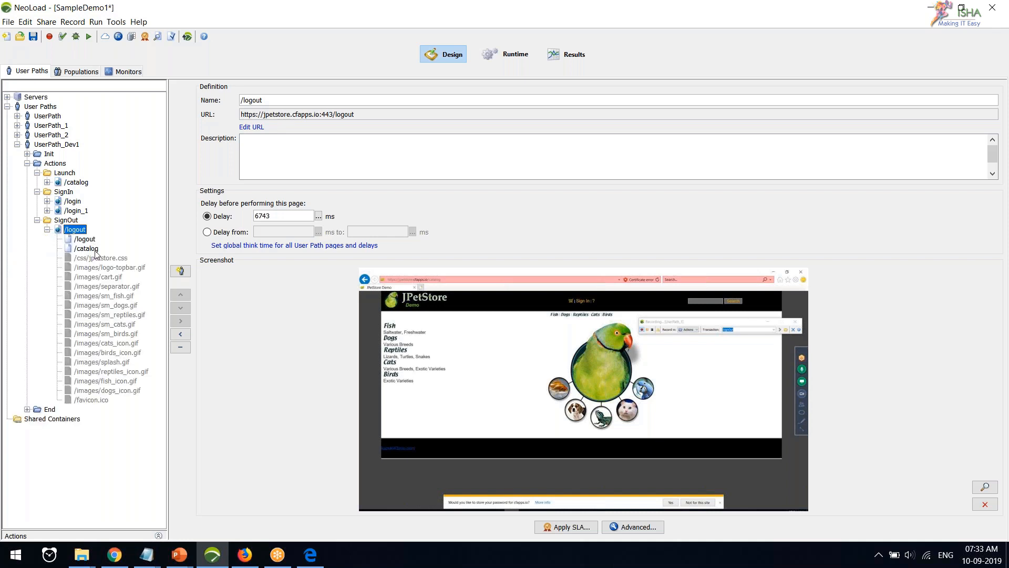
left_click(99, 268)
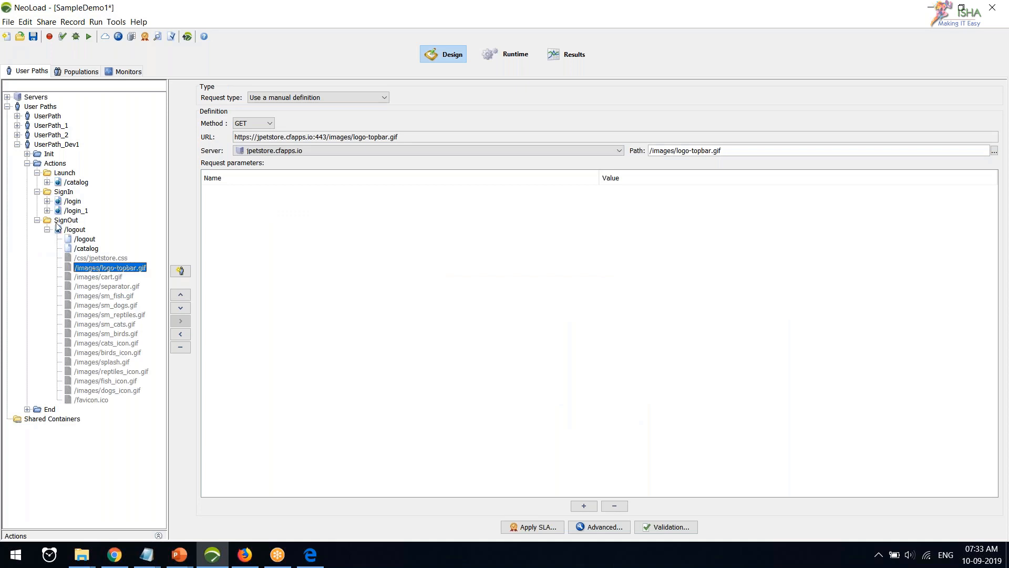
left_click(47, 229)
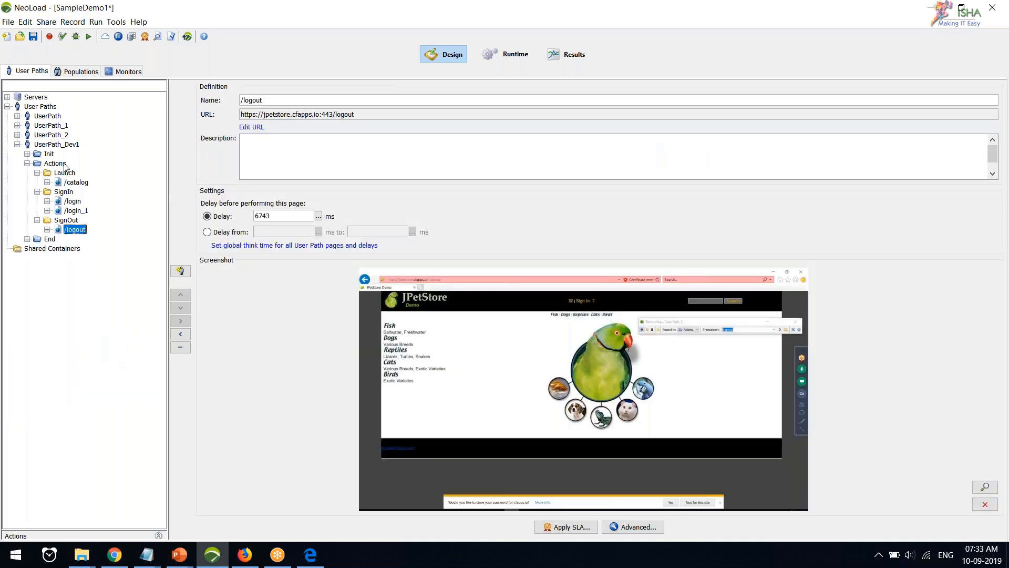
Run Check User Path on UserPath_Dev1 after viewing its advanced parameters, enlarging the check window and its results list.
left_click(75, 184)
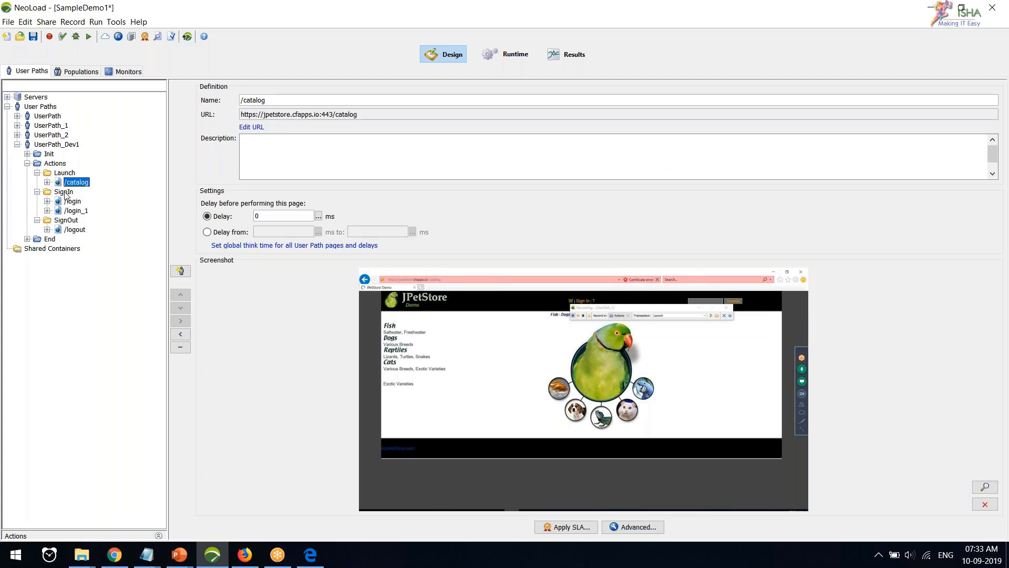
left_click(62, 41)
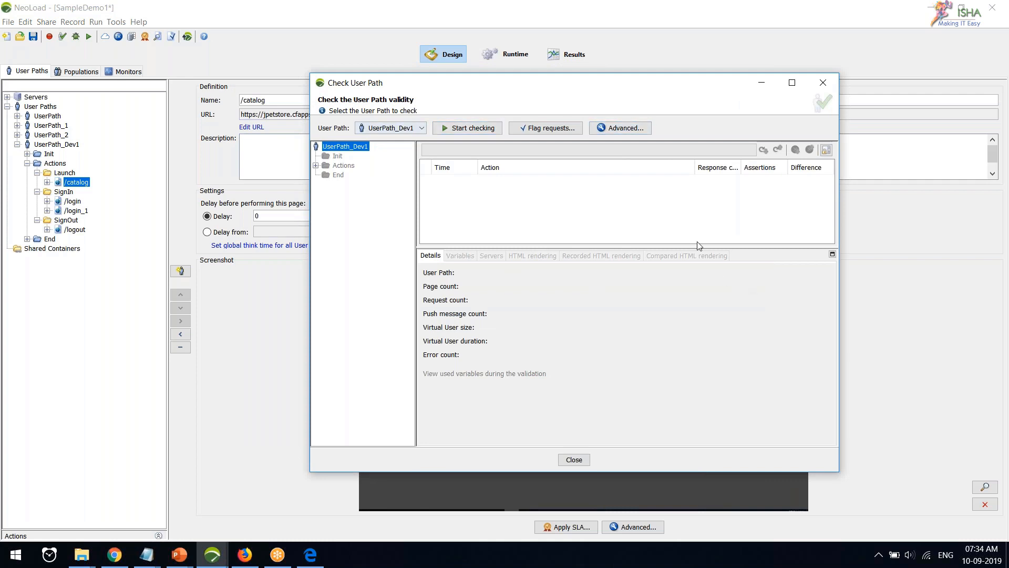
left_click(634, 132)
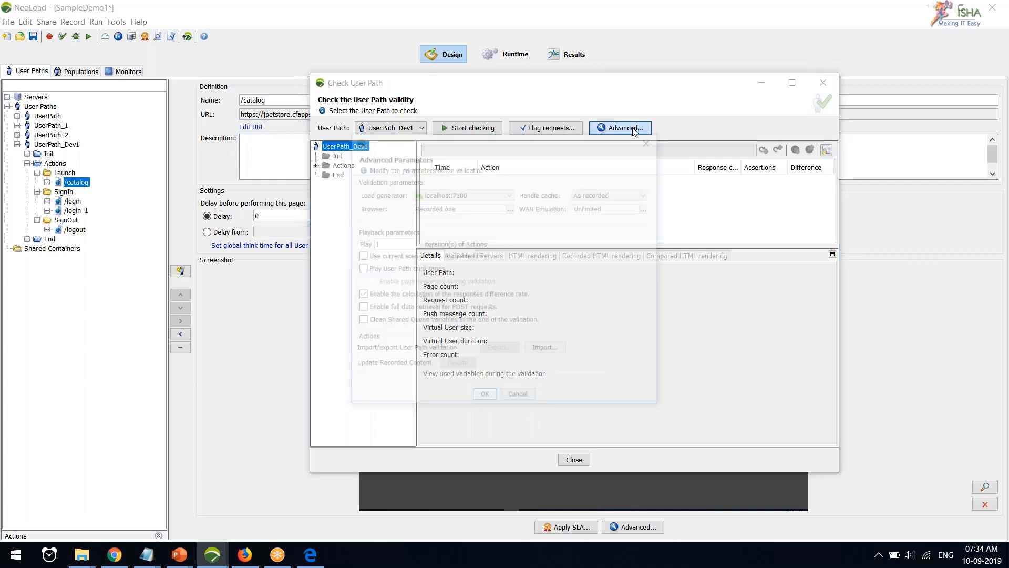
left_click(480, 403)
left_click_drag(843, 477, 944, 510)
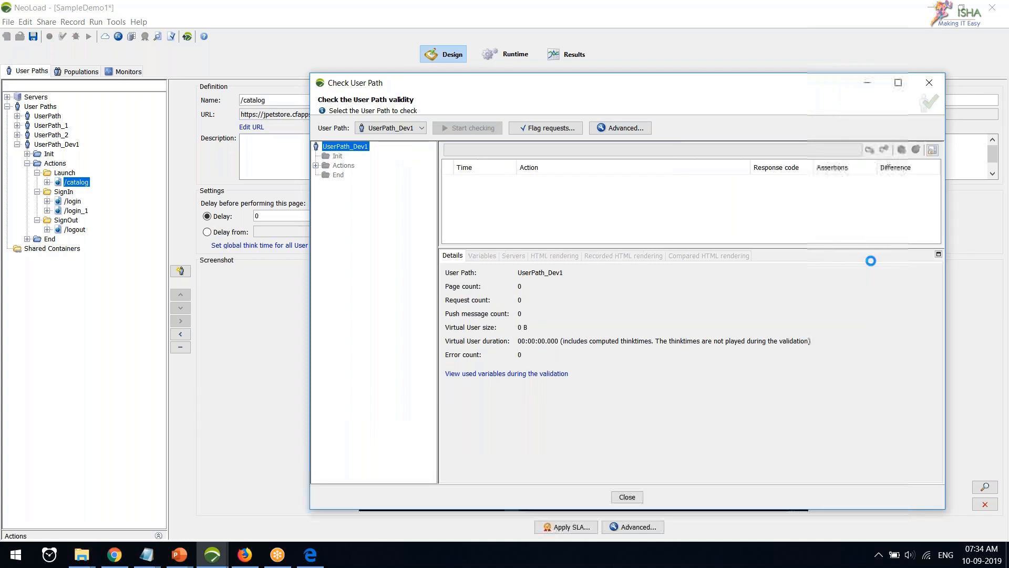
left_click_drag(672, 83, 592, 55)
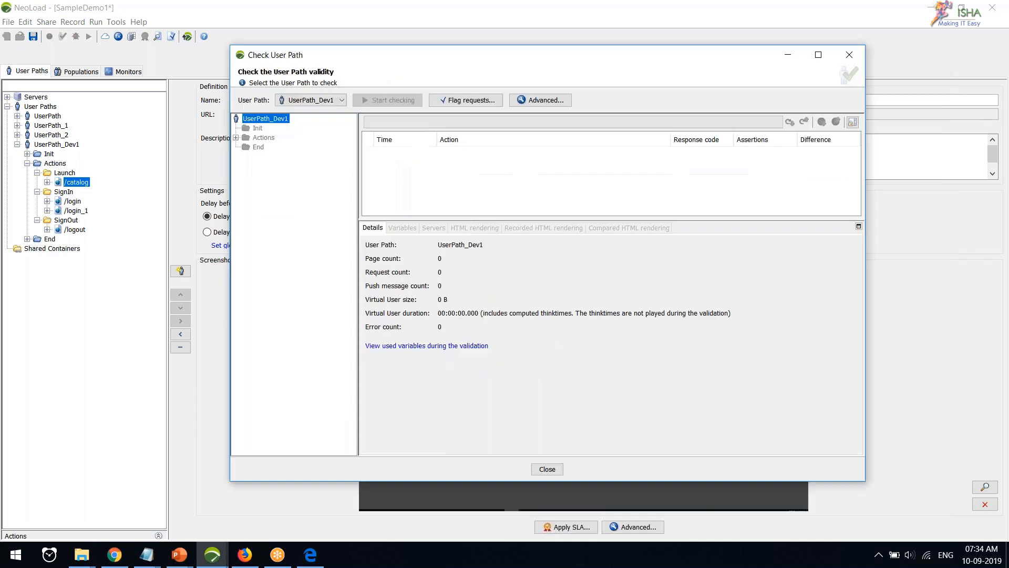
left_click_drag(607, 219, 606, 276)
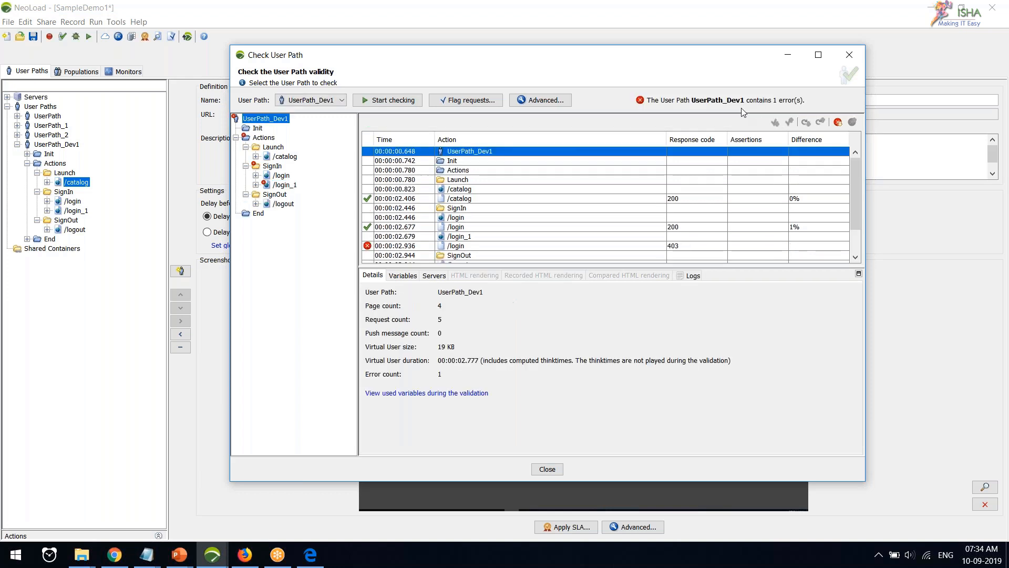
Go to the error in the check results and examine the failing request's response among the other actions.
left_click(837, 123)
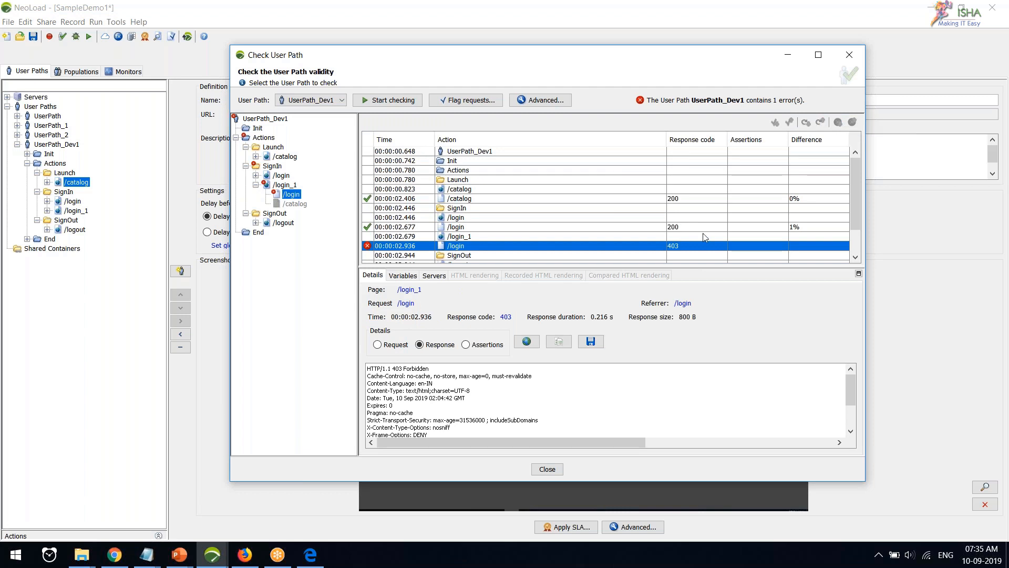
scroll(689, 215, "down", 1)
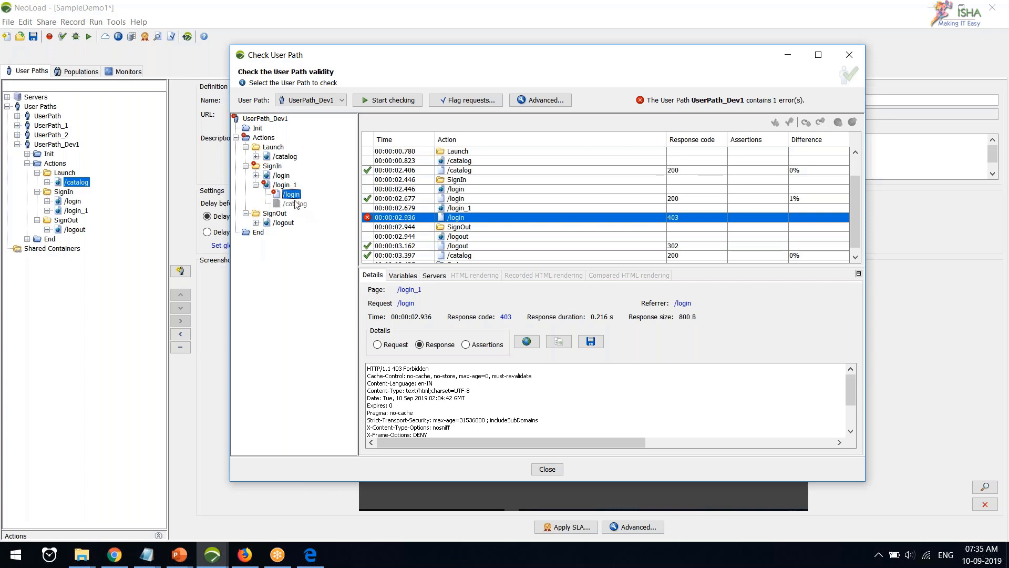
scroll(607, 208, "up", 2)
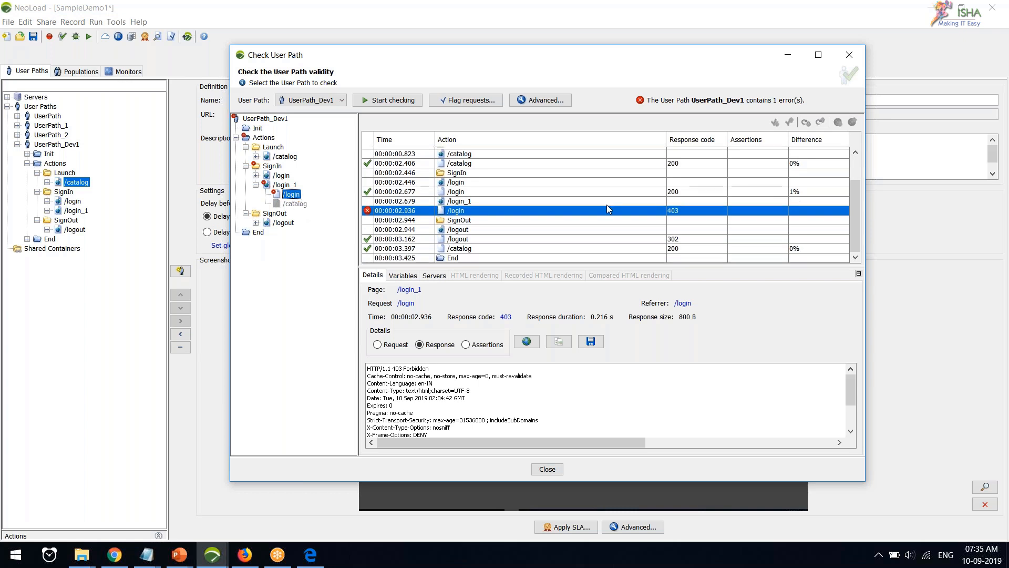
Show the failing /login request of SignIn's /login_1 page in the design and examine its _csrf, username and password POST parameters.
right_click(295, 199)
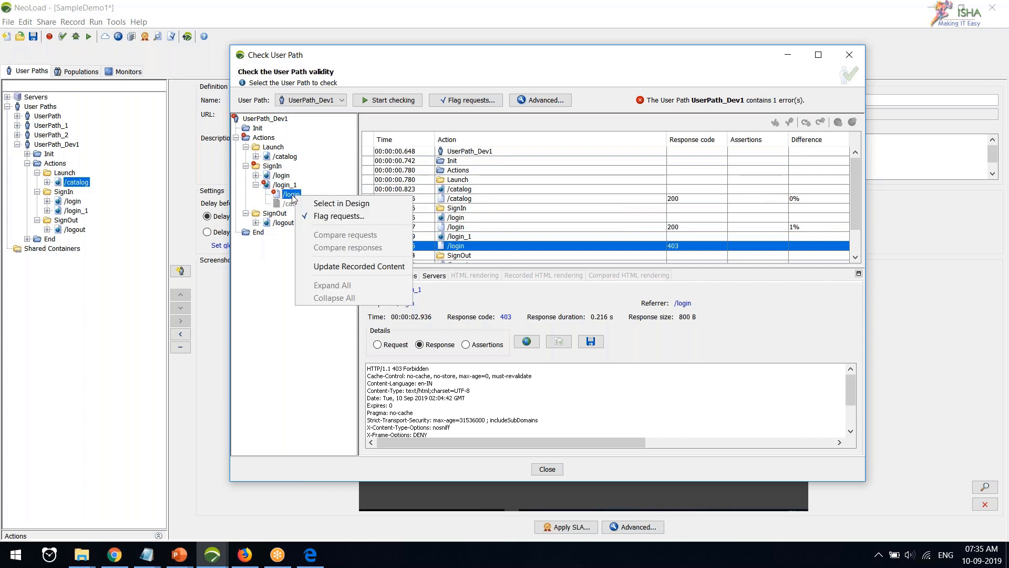
left_click(379, 207)
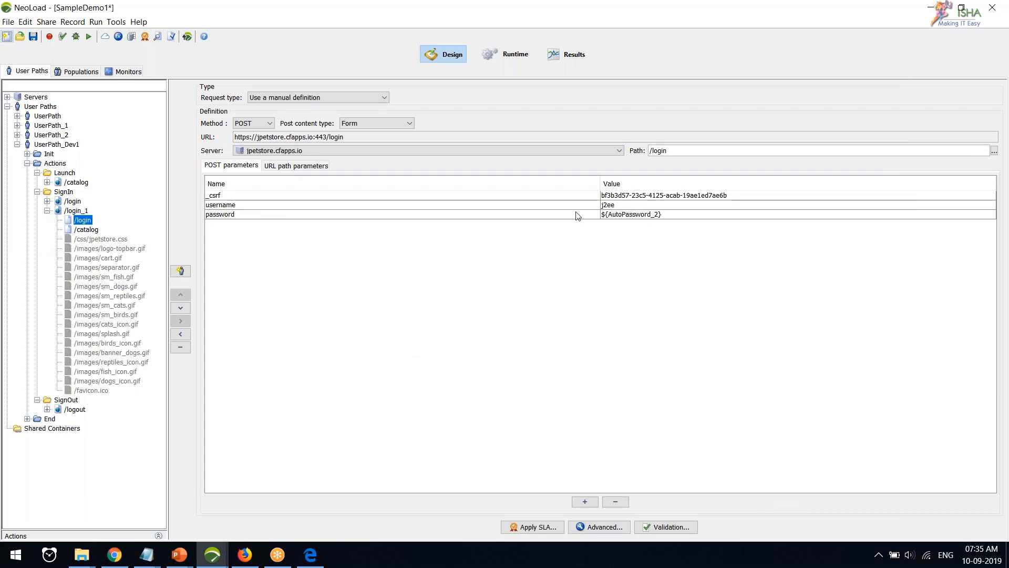
left_click(345, 198)
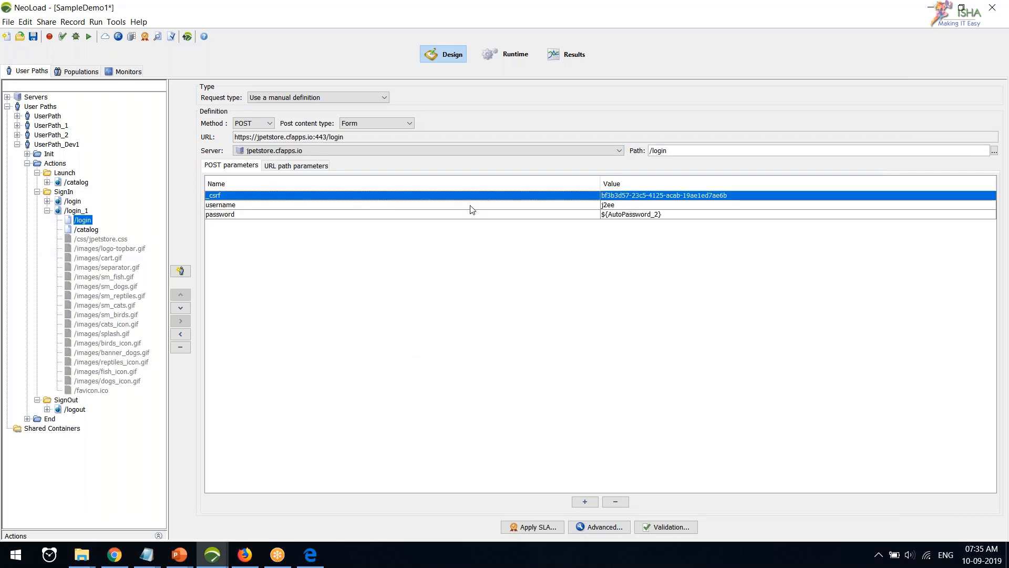
left_click(469, 206)
left_click(503, 216)
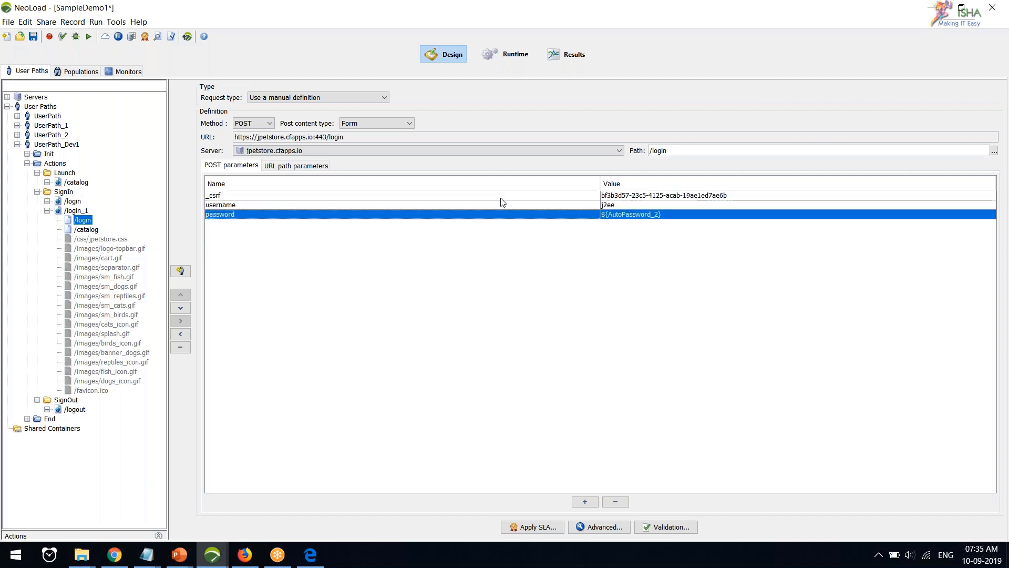
left_click(500, 197)
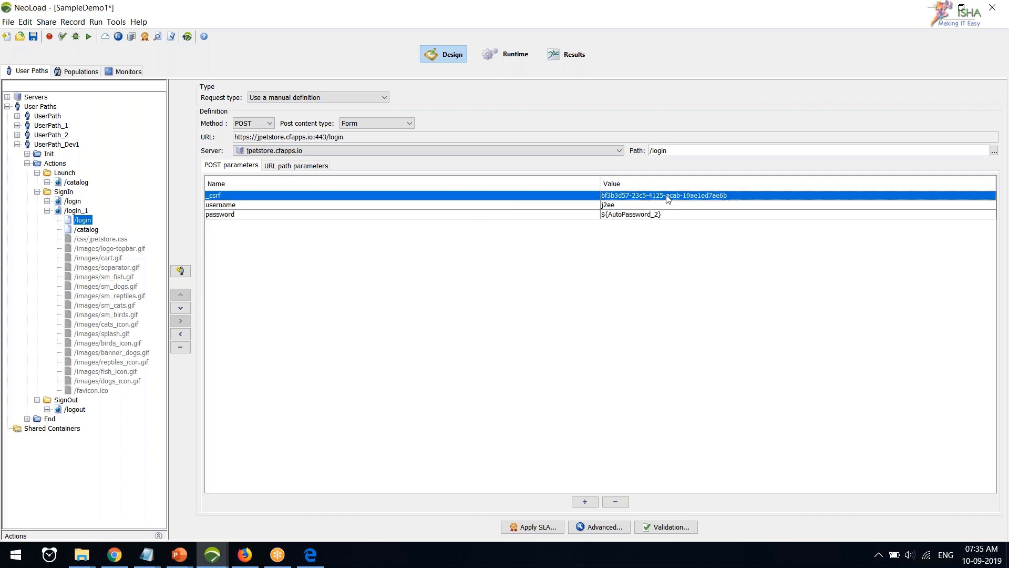
Copy the recorded value of the _csrf POST parameter from its request parameter settings, leaving the parameter unedited.
double_click(682, 195)
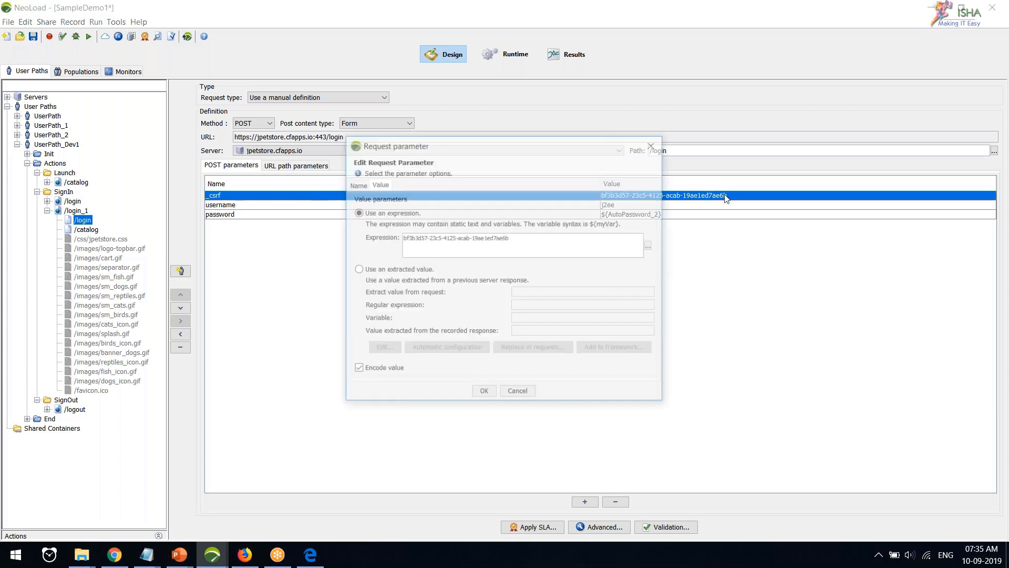
triple_click(526, 240)
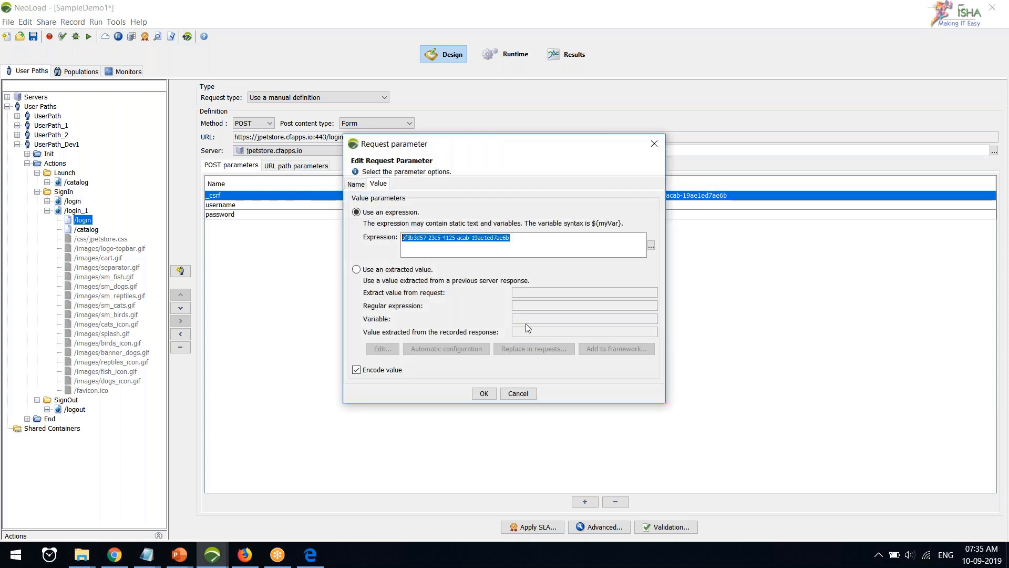
left_click(513, 394)
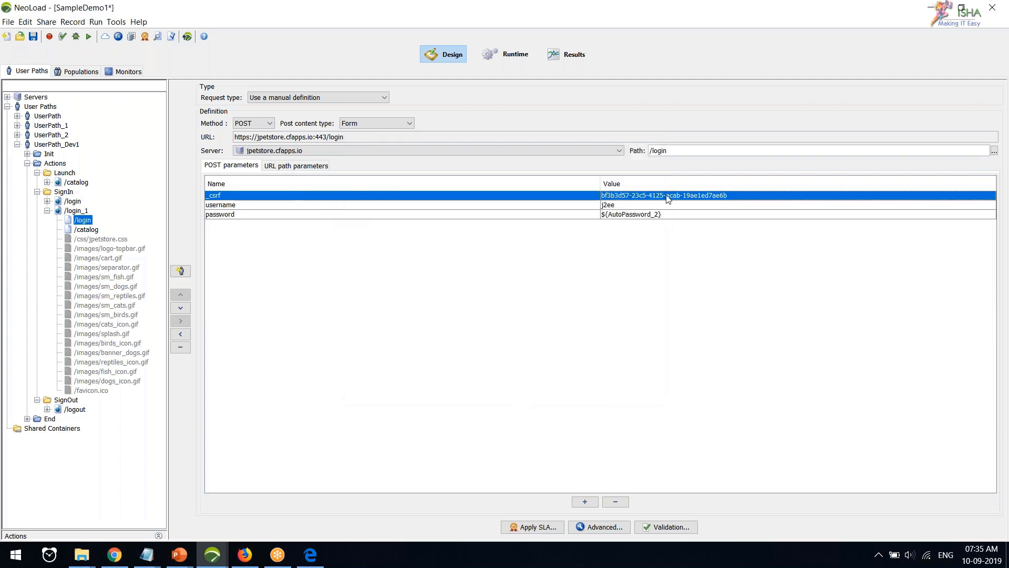
double_click(668, 196)
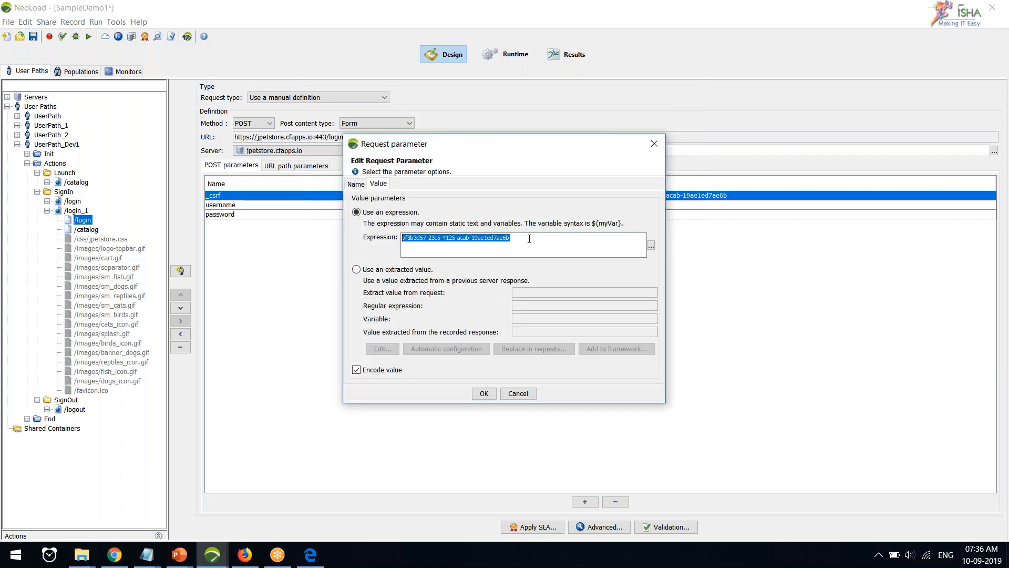
left_click(517, 393)
left_click(526, 398)
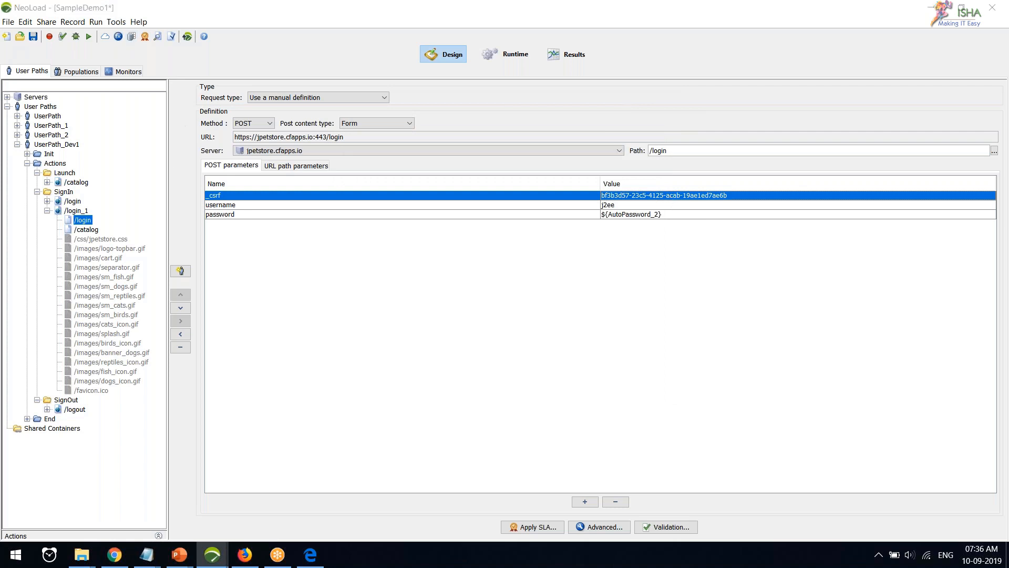
key("Return")
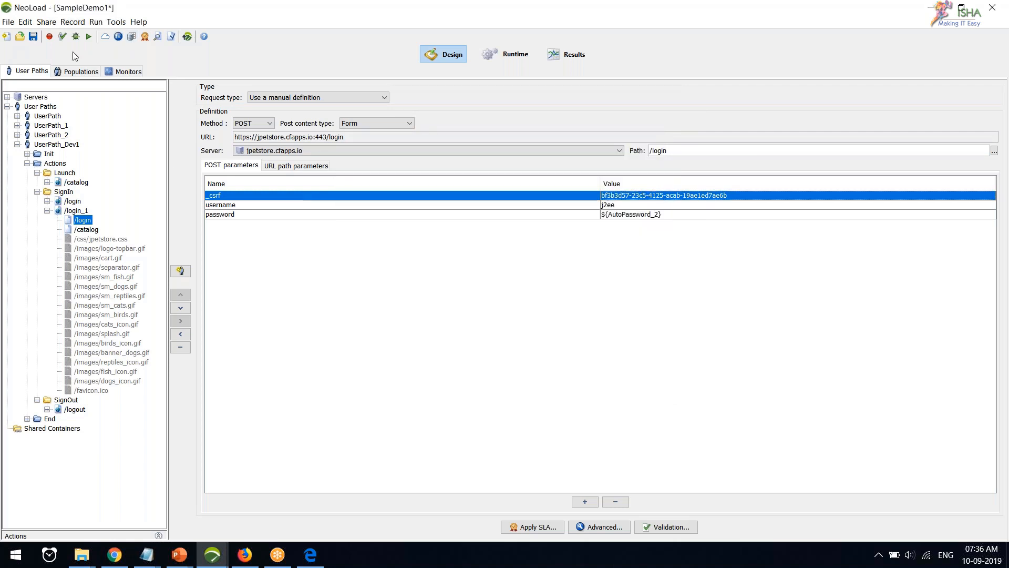
Flag the requests whose recorded response contains the copied _csrf token.
left_click(172, 40)
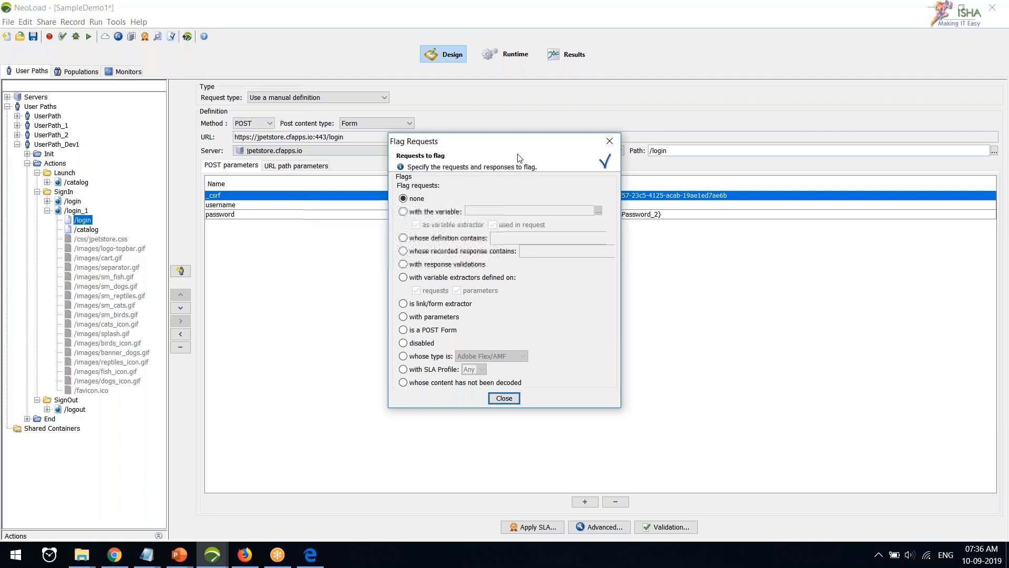
left_click_drag(514, 146, 580, 141)
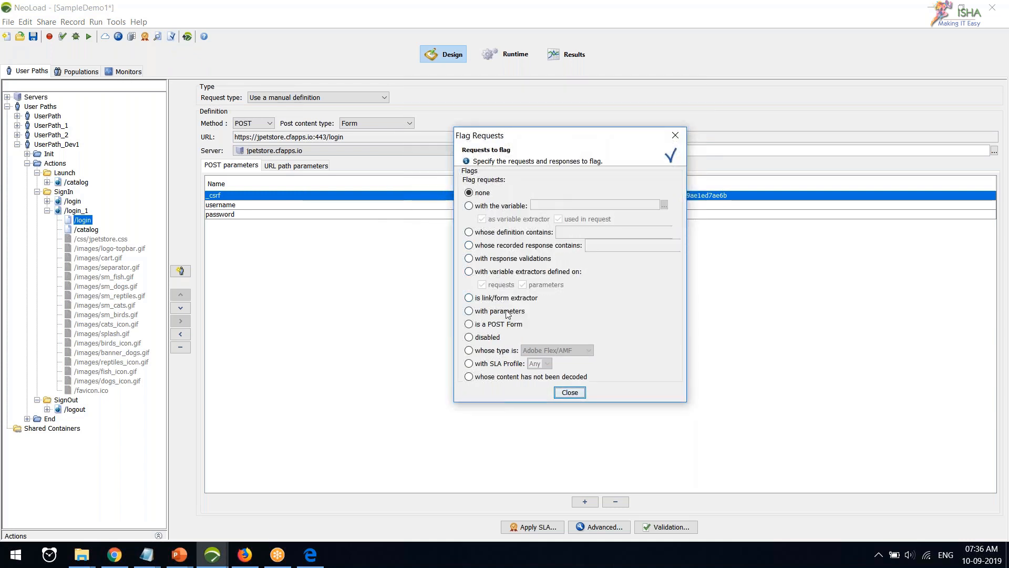
left_click(524, 245)
left_click(606, 245)
key("ctrl+v")
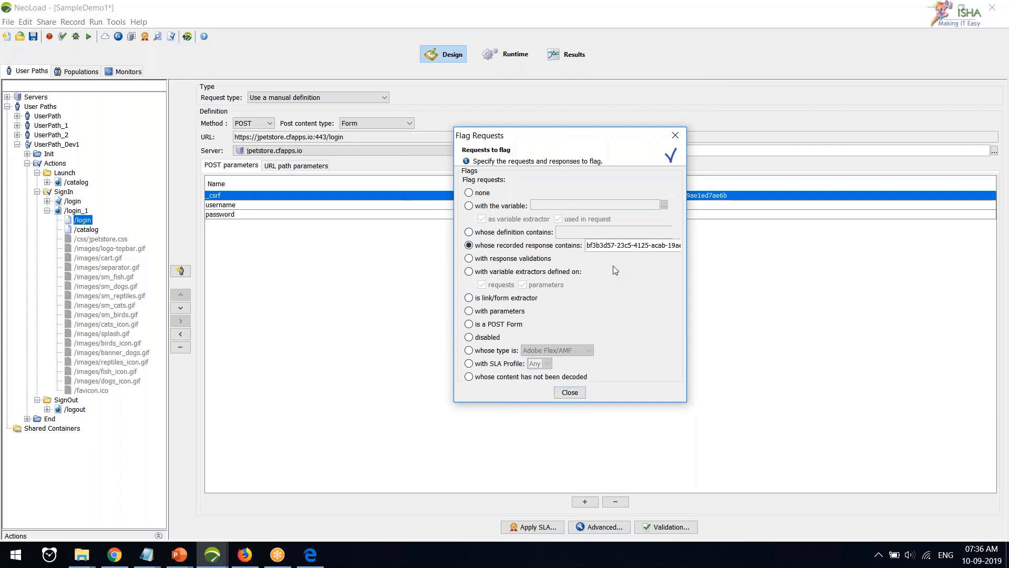
left_click(559, 393)
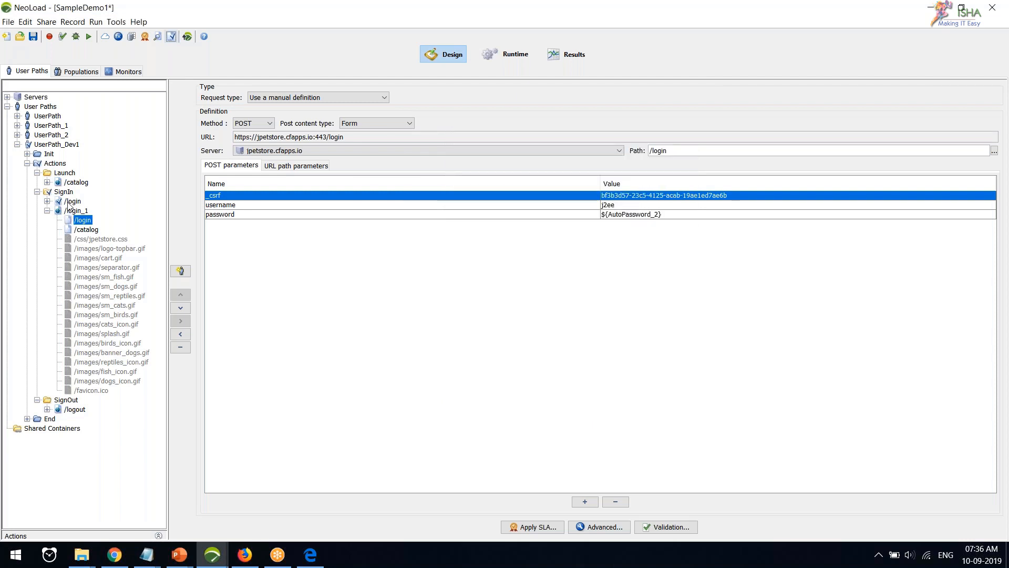
Expand SignIn's flagged /login page and compare its /login request with the /login request under /login_1.
left_click(72, 202)
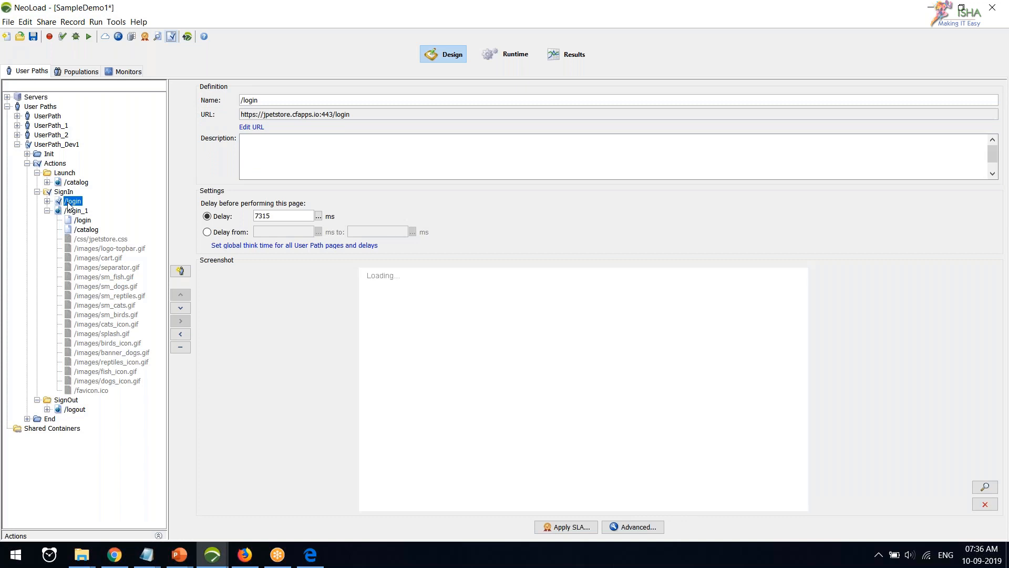
double_click(69, 204)
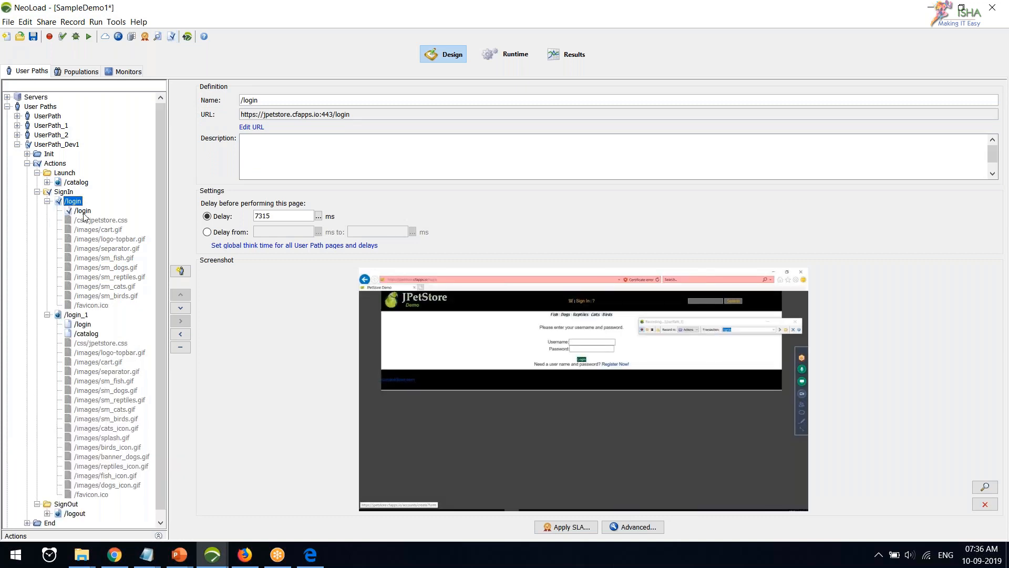
left_click(83, 211)
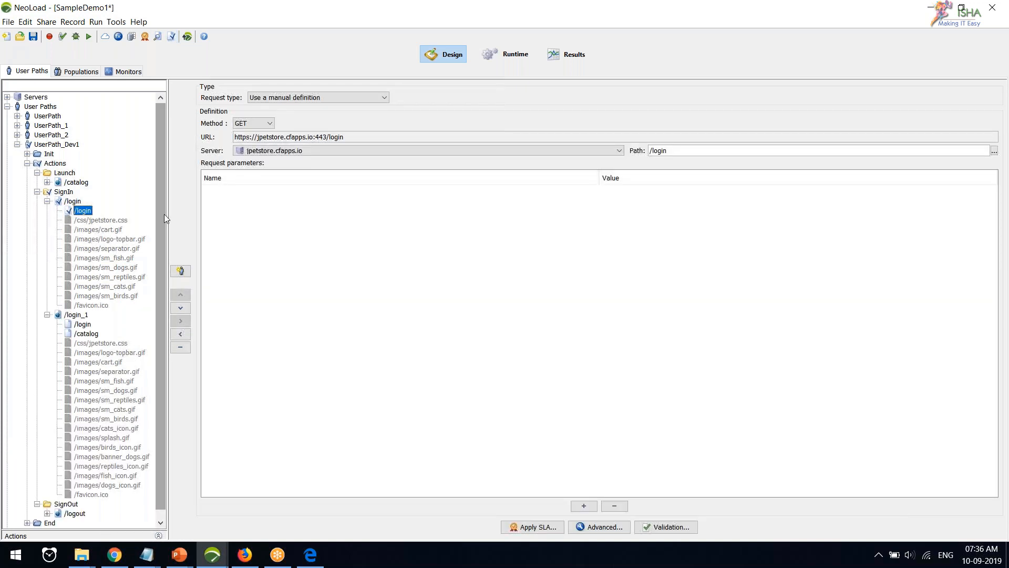
left_click(83, 324)
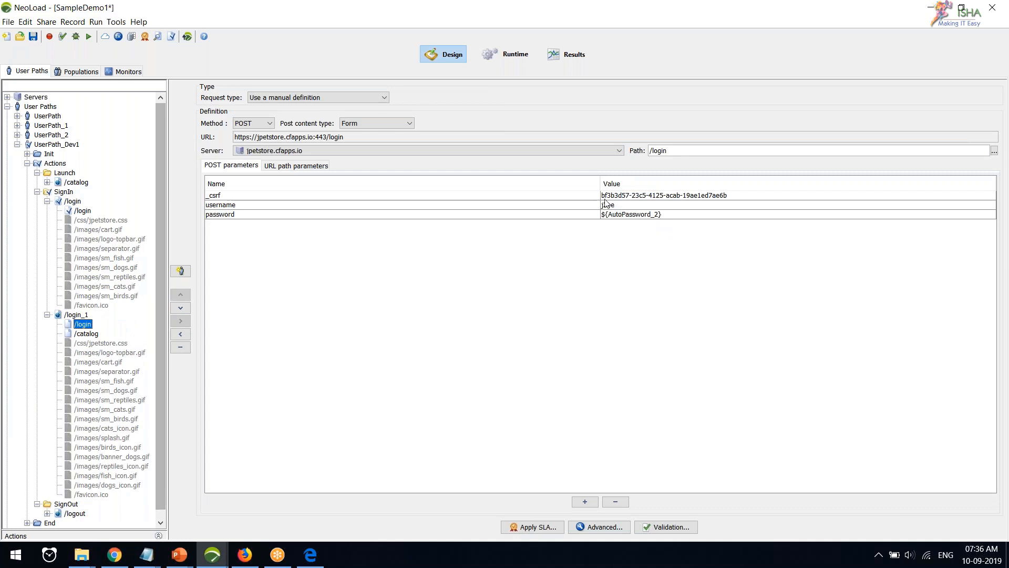
left_click(84, 210)
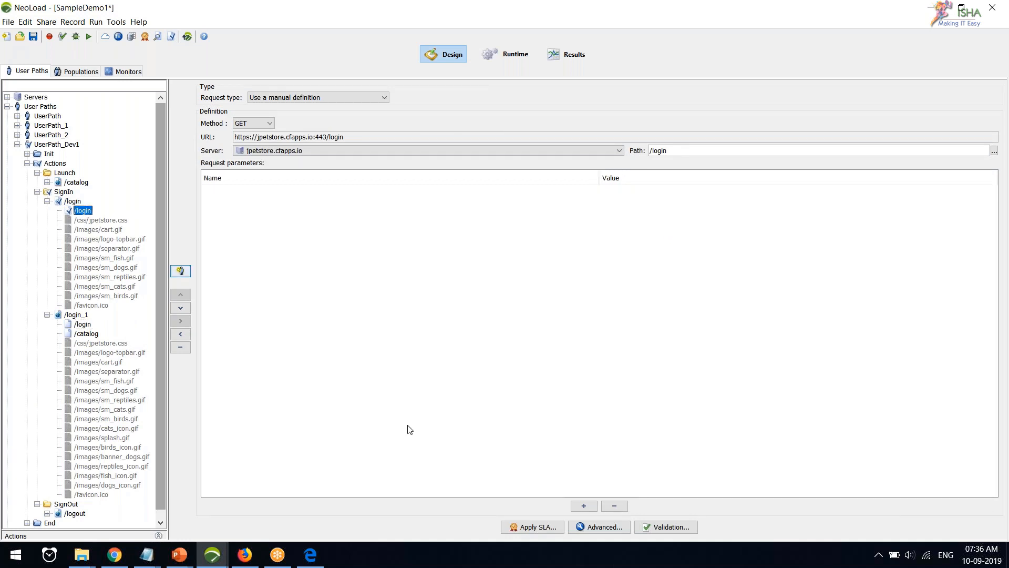
Add a variable extractor named c_CSRF in the advanced parameters of the /login page's /login request.
left_click(583, 526)
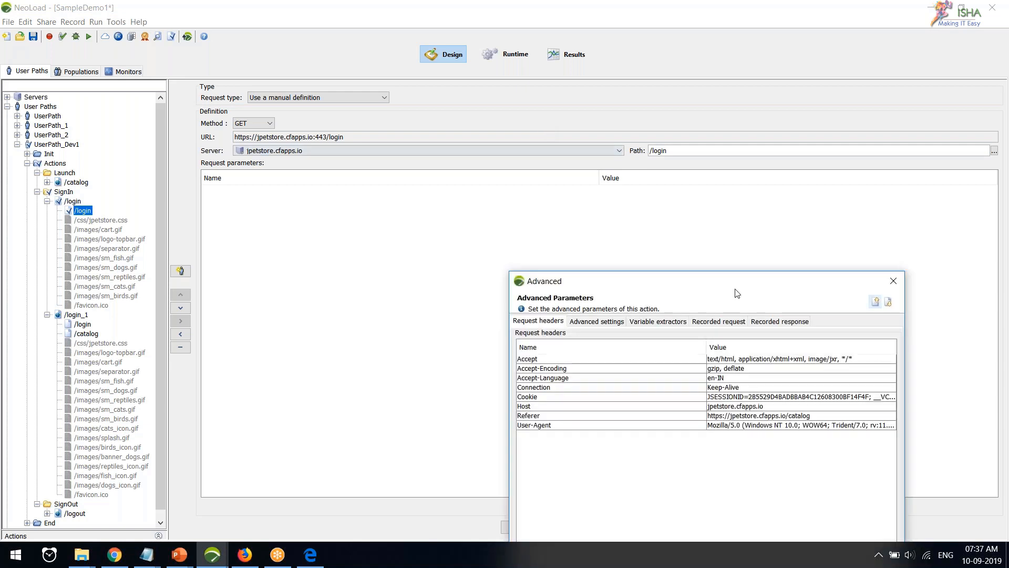
left_click_drag(736, 289, 696, 103)
left_click(612, 135)
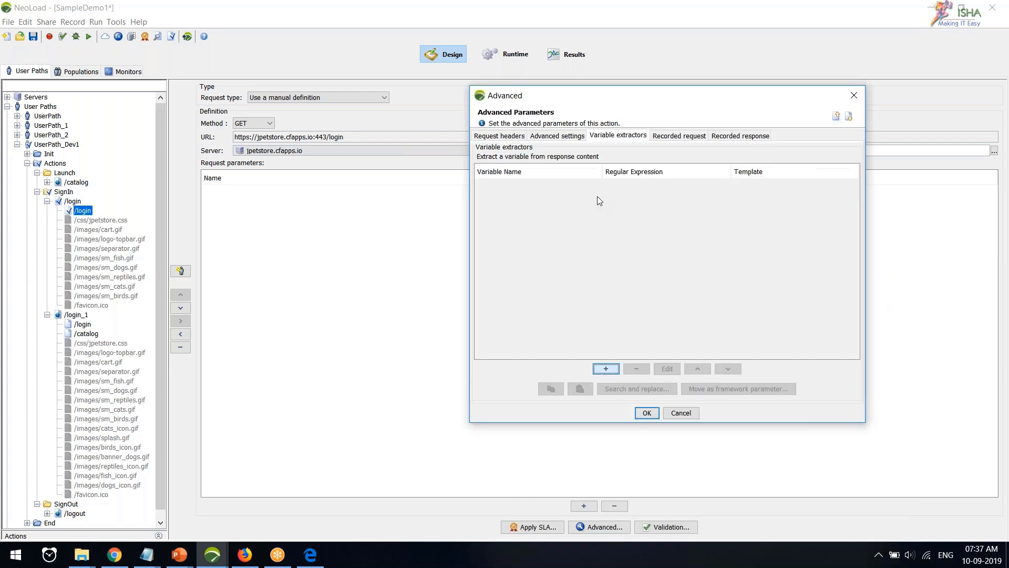
left_click(606, 369)
double_click(469, 152)
type("c_CSRF")
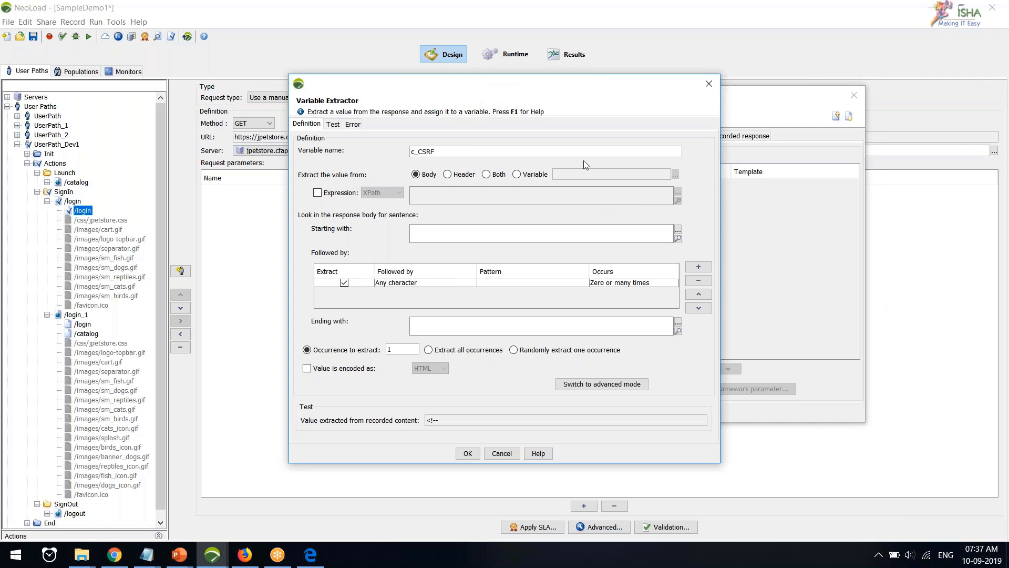
mouse_move(571, 87)
left_mouse_down()
mouse_move(640, 246)
mouse_move(654, 182)
mouse_move(618, 421)
mouse_move(687, 100)
mouse_move(631, 8)
mouse_move(570, 77)
left_mouse_up()
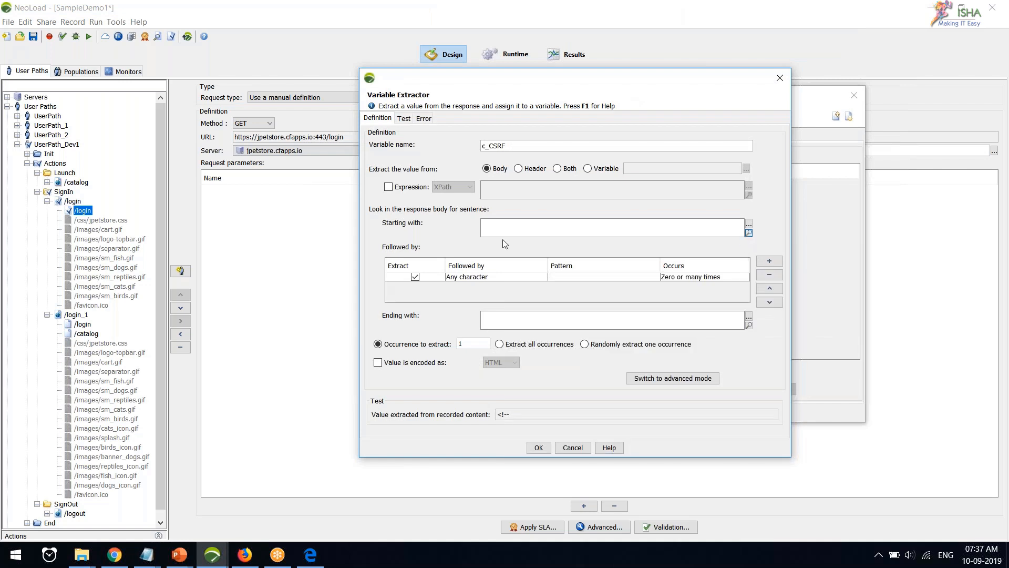
Set the extractor's starting text to input type="hidden" name="_csrf" value=" by picking it from the recorded response.
left_click(750, 233)
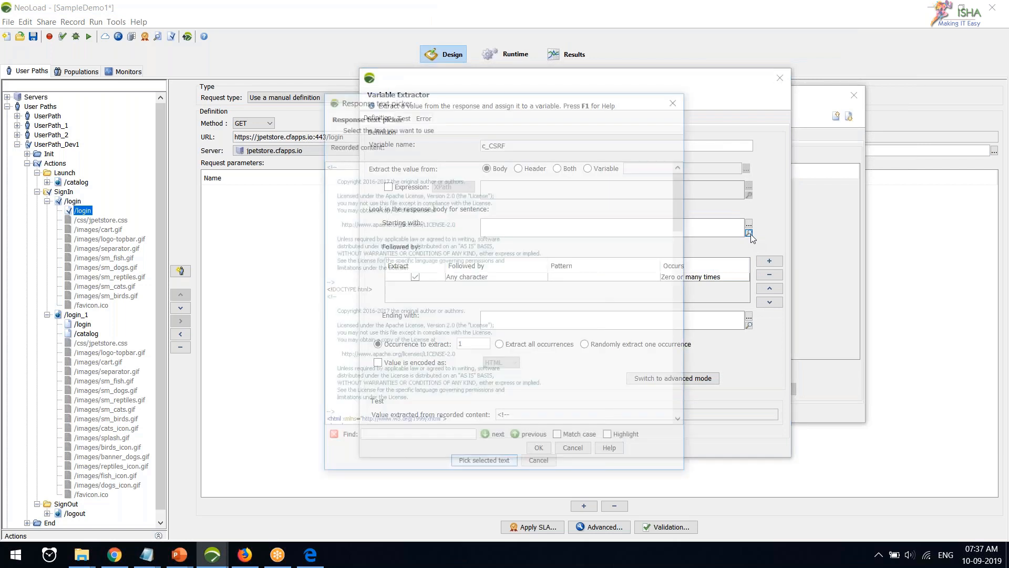
left_click_drag(554, 263, 446, 264)
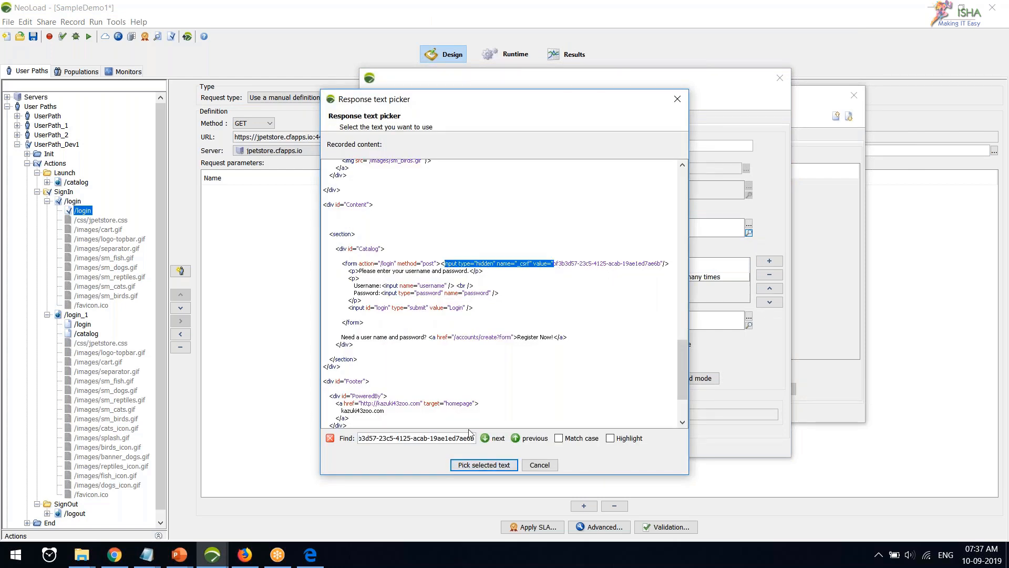
left_click(461, 468)
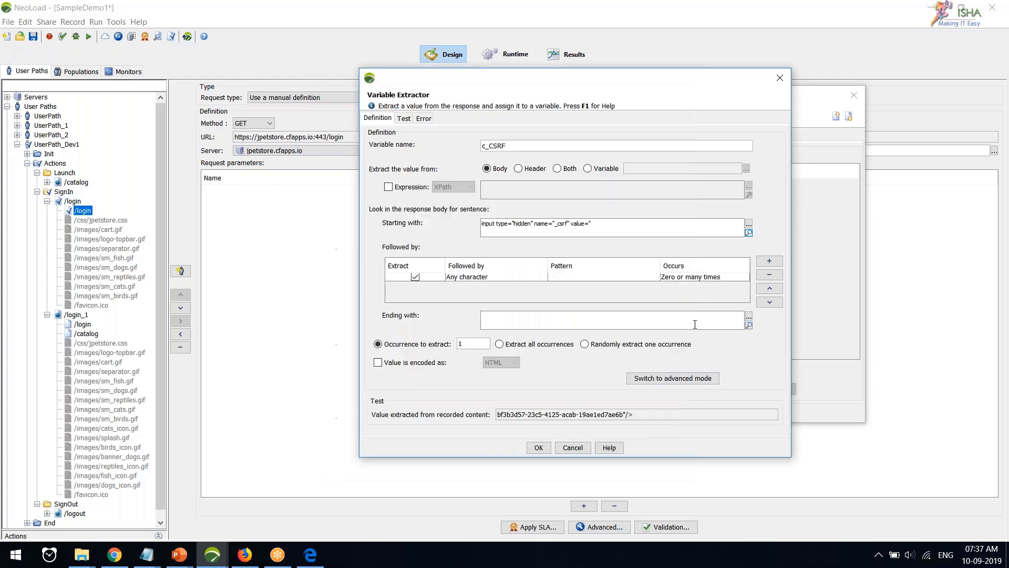
Check the trailing characters of the extracted value, pick "/> from the recorded response as the ending text, and save the extractor.
left_click_drag(497, 415, 635, 415)
left_click(635, 415)
double_click(633, 415)
left_click_drag(498, 415, 620, 416)
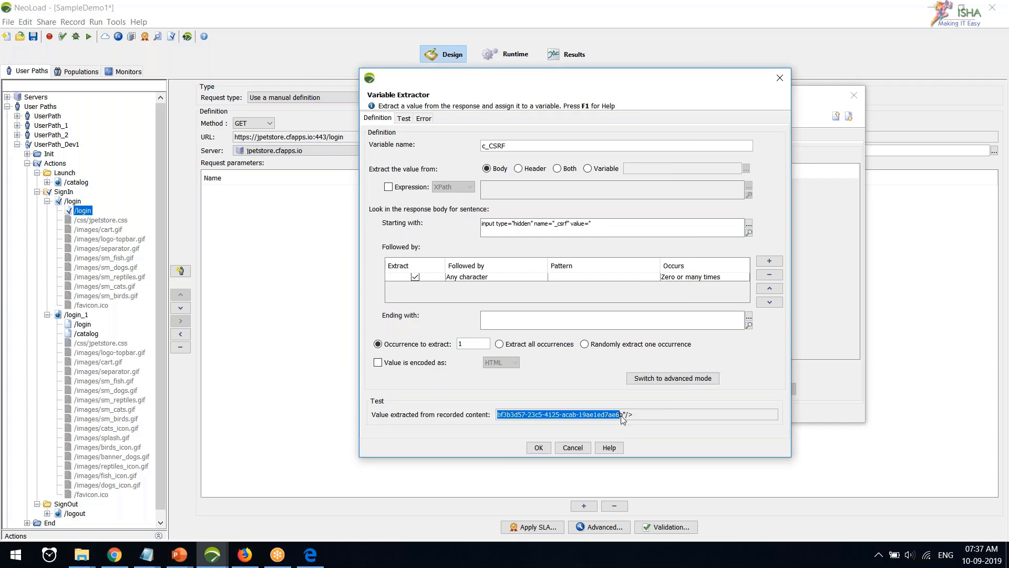
left_click(625, 415)
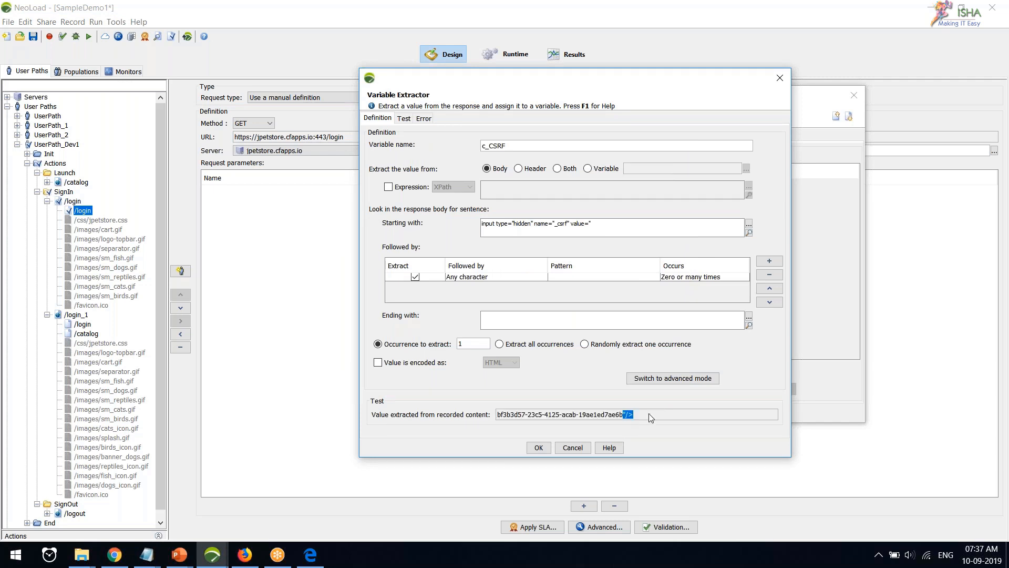
left_click(589, 323)
left_click(748, 326)
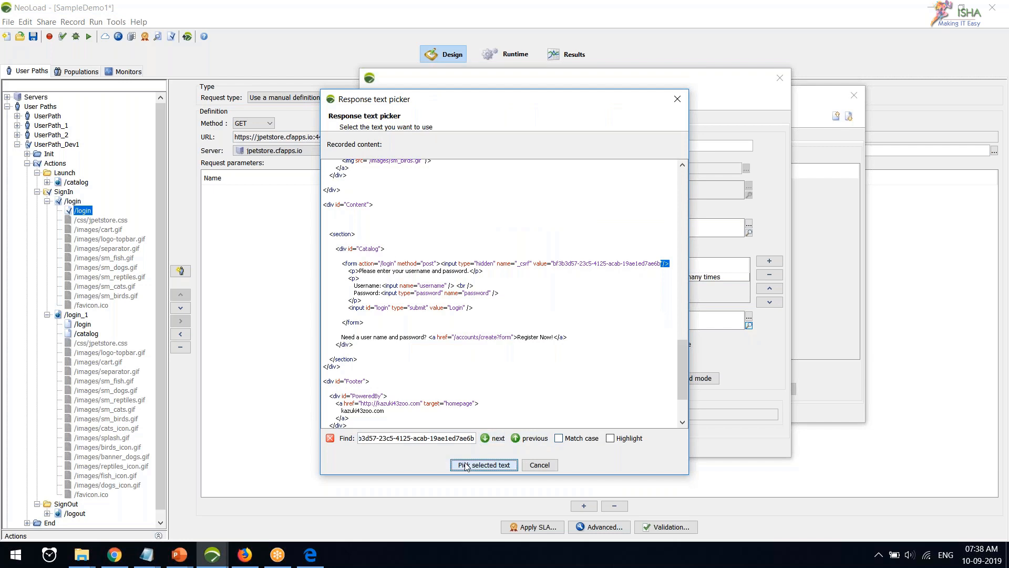
left_click(465, 465)
left_click(539, 449)
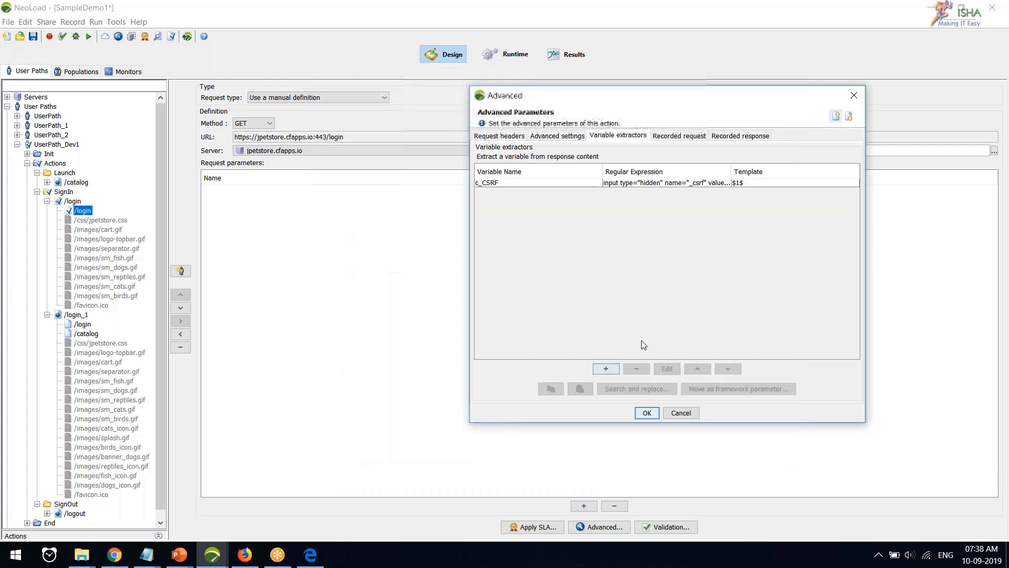
Search and manually replace the recorded _csrf value with ${c_CSRF} from the c_CSRF extractor, then return to the flagged /login request.
left_click(564, 184)
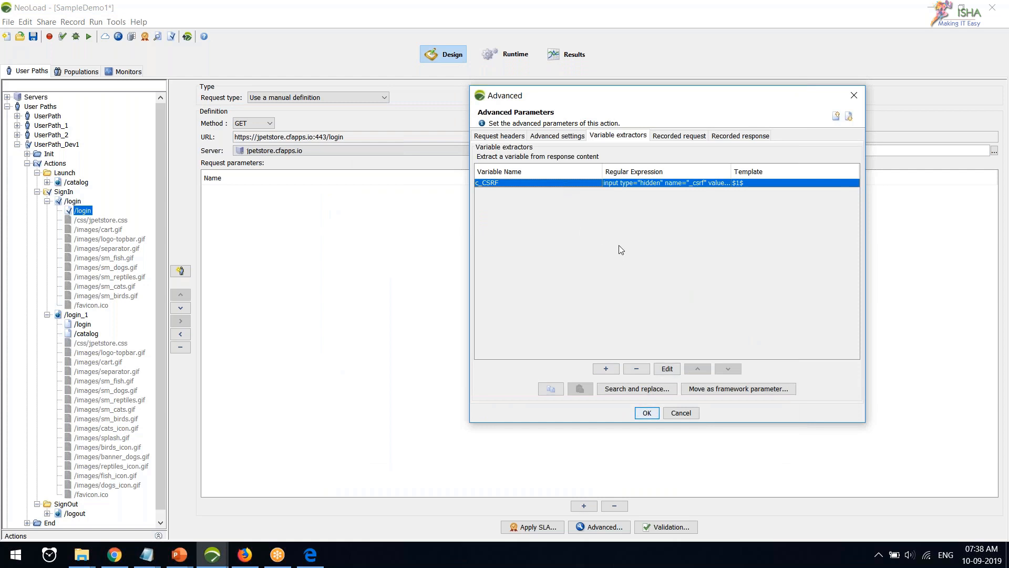
left_click(634, 393)
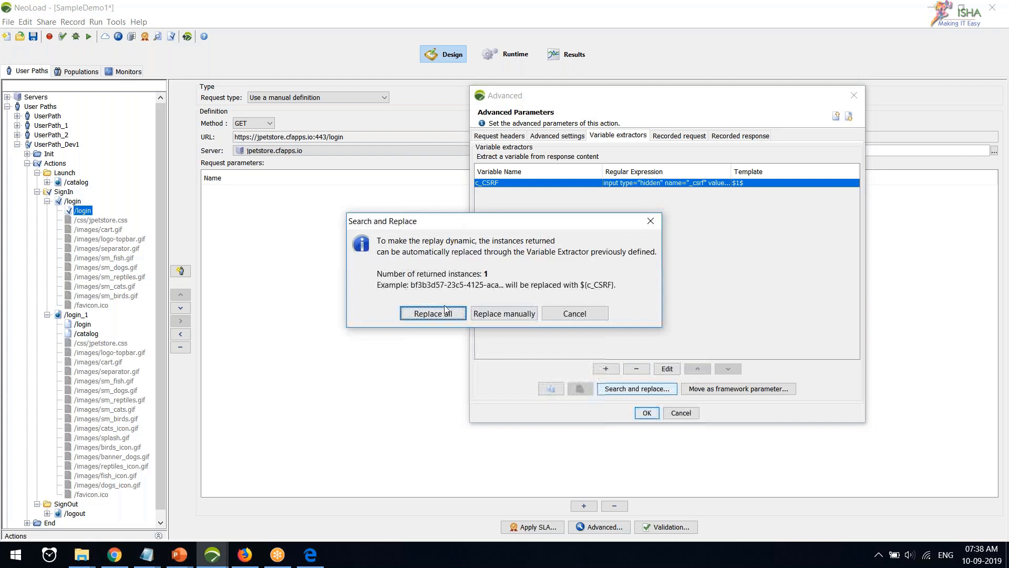
left_click_drag(489, 223, 505, 194)
left_click(519, 288)
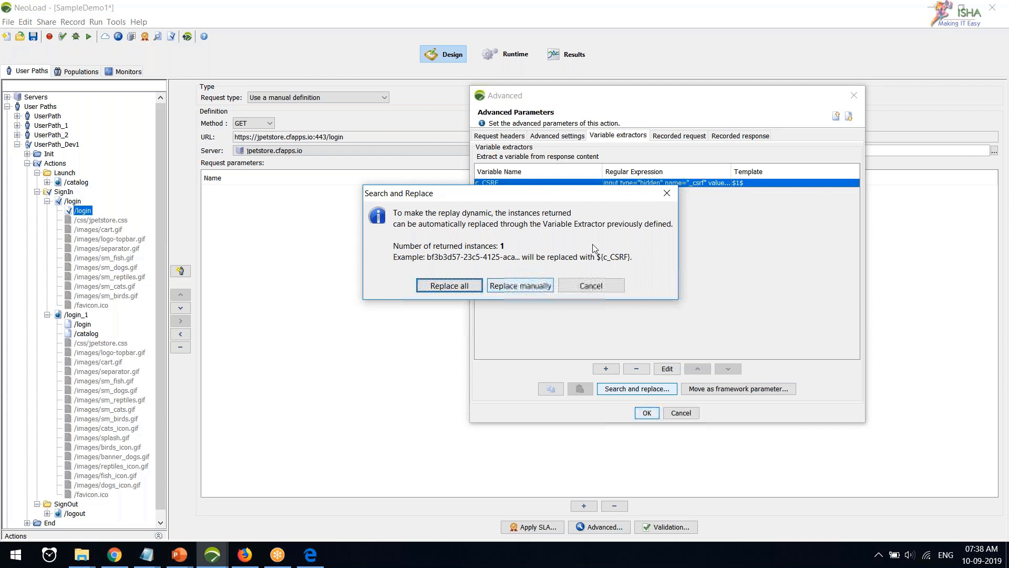
left_click(536, 285)
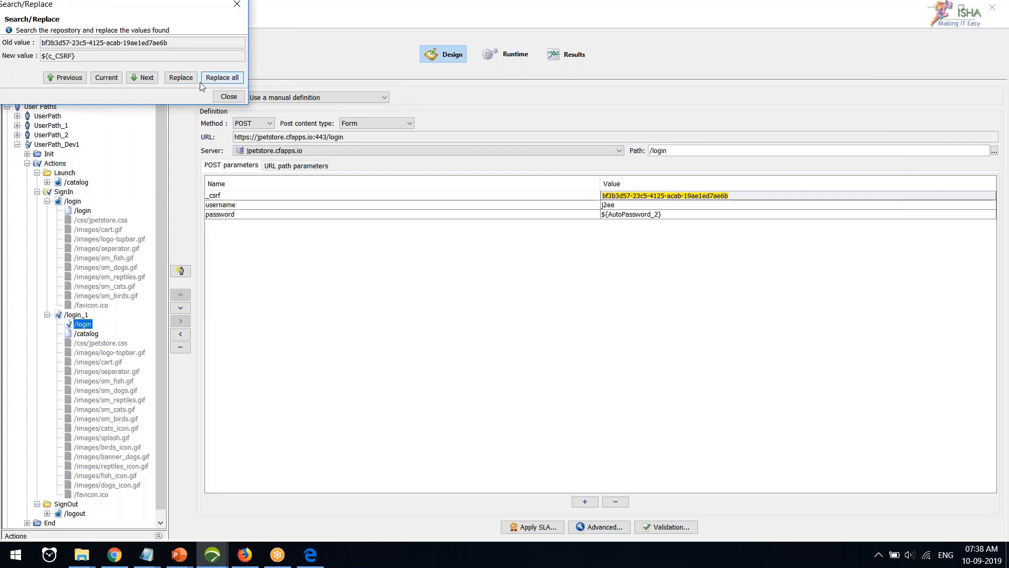
left_click(181, 78)
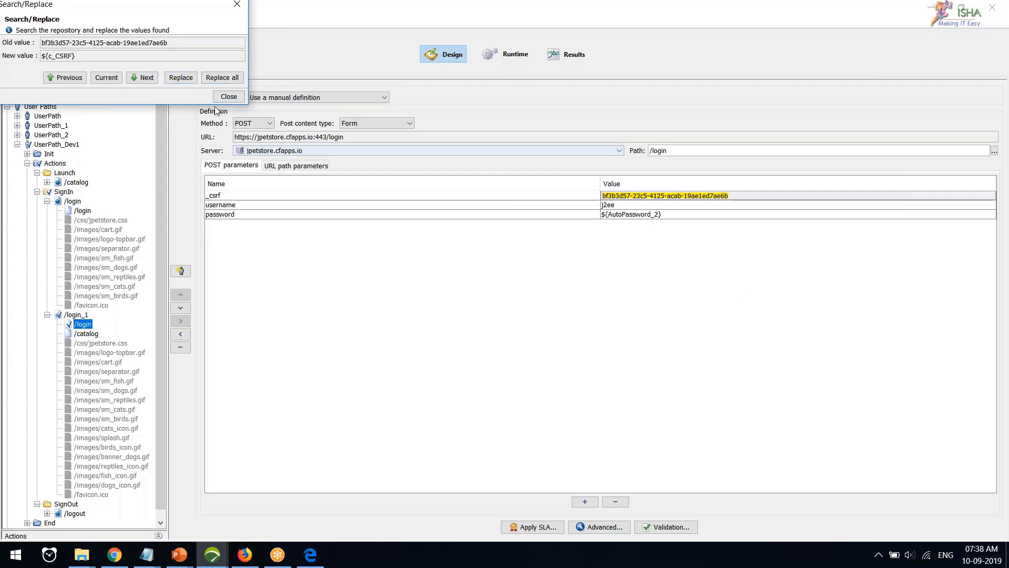
left_click(181, 80)
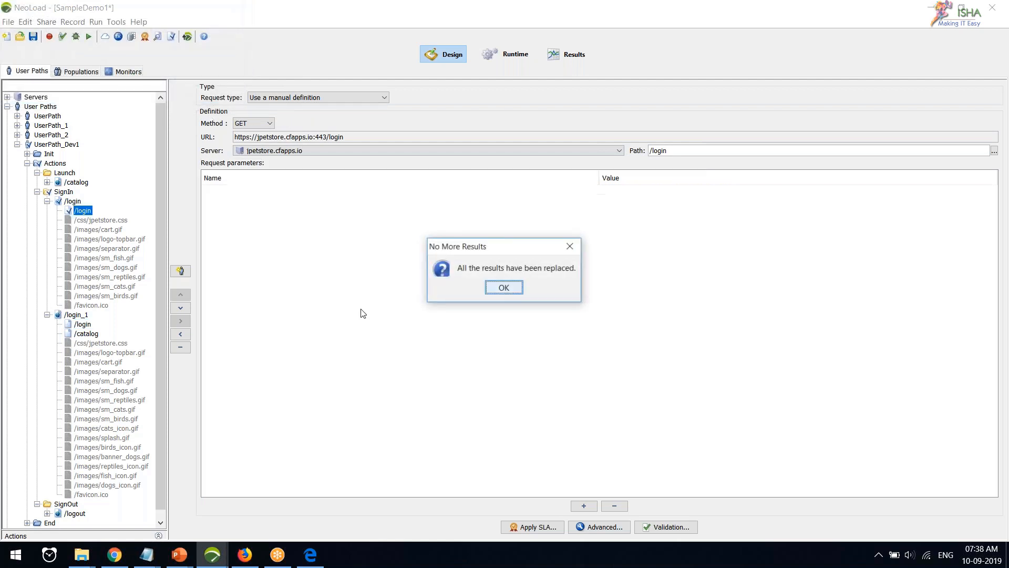
left_click(504, 288)
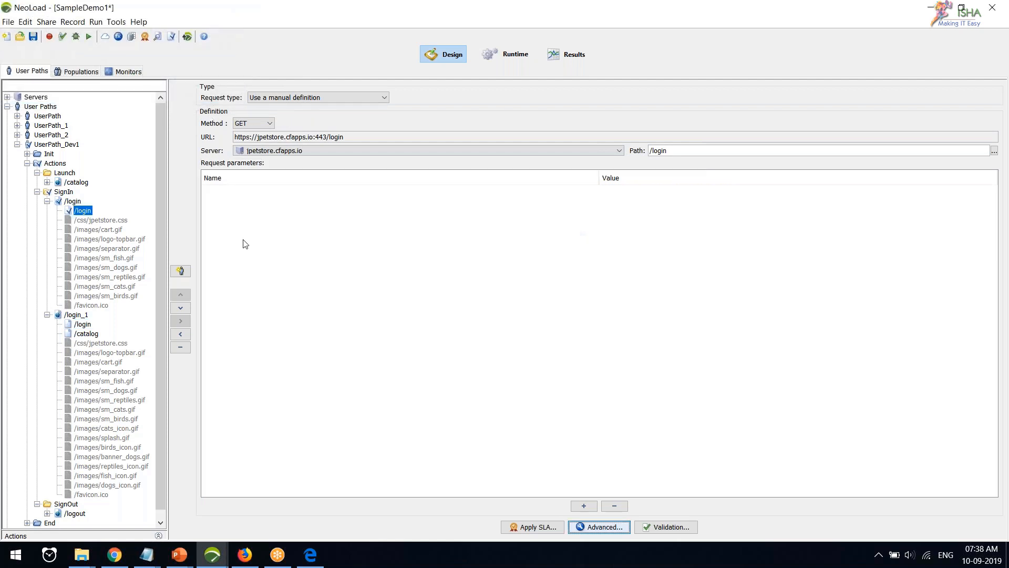
left_click(102, 229)
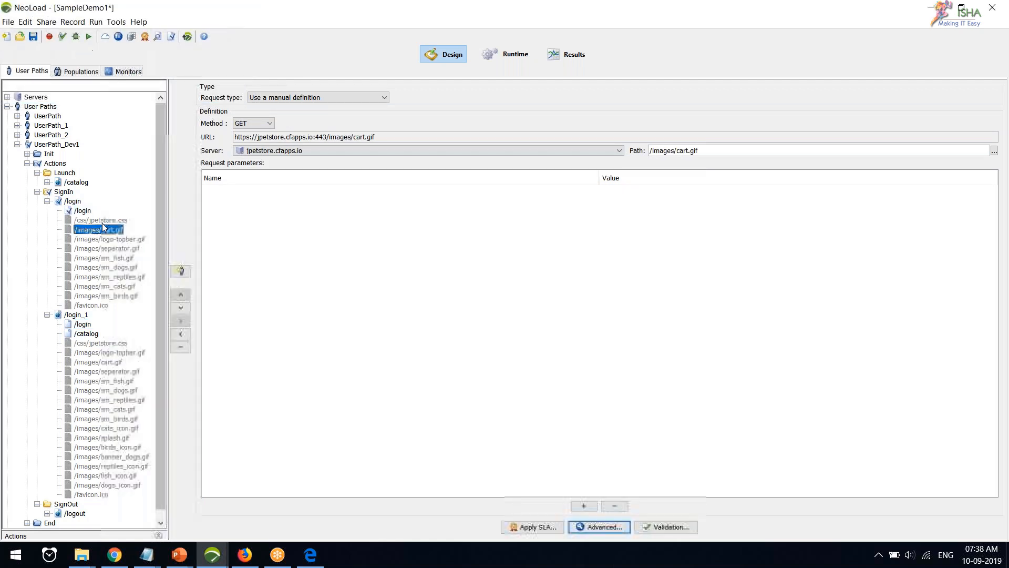
key("Up")
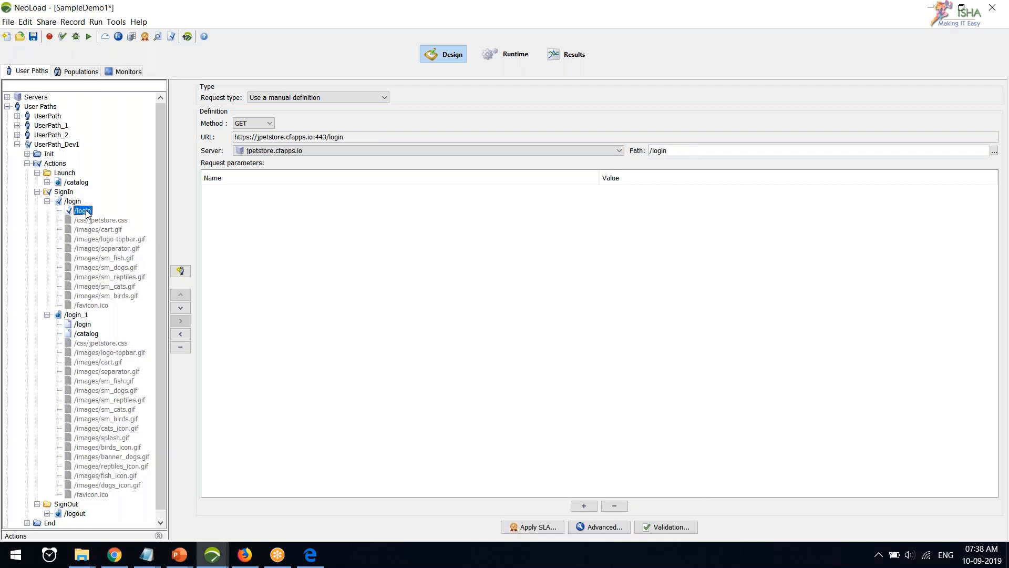
Check the validity of UserPath_Dev1 and inspect the result of the /login request under the /login_1 page.
left_click(63, 38)
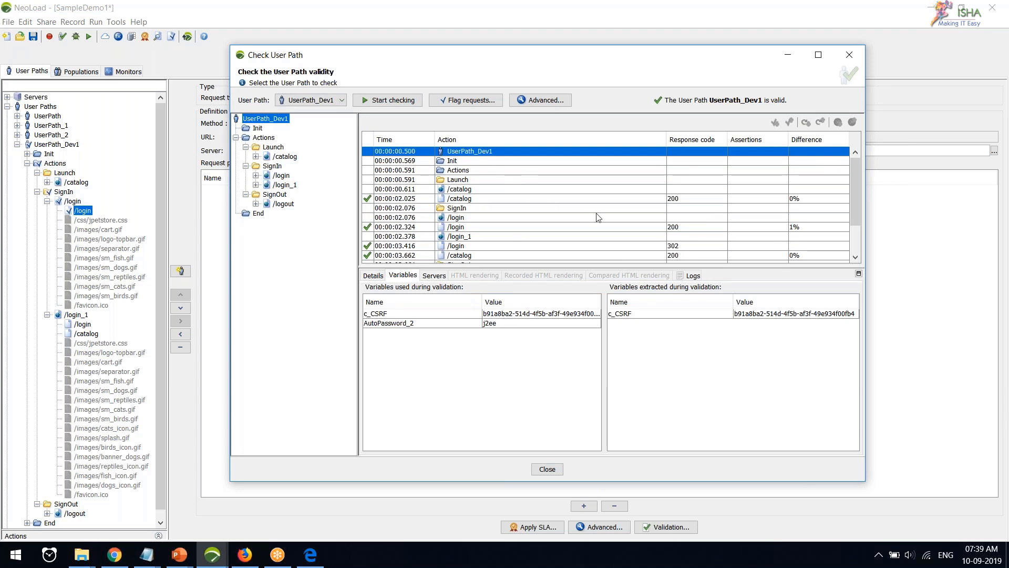
scroll(598, 217, "down", 2)
left_click(479, 192)
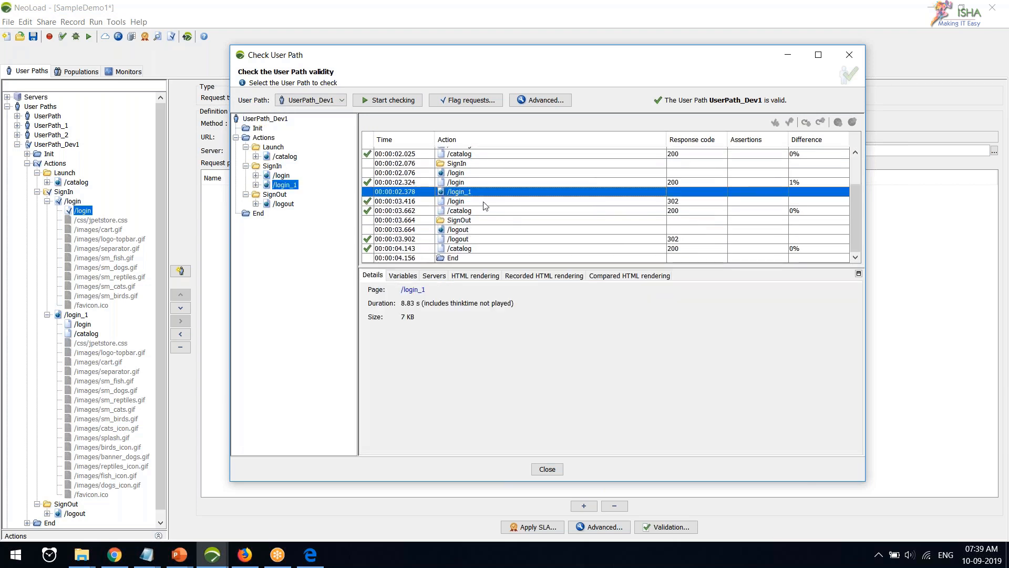
left_click(484, 203)
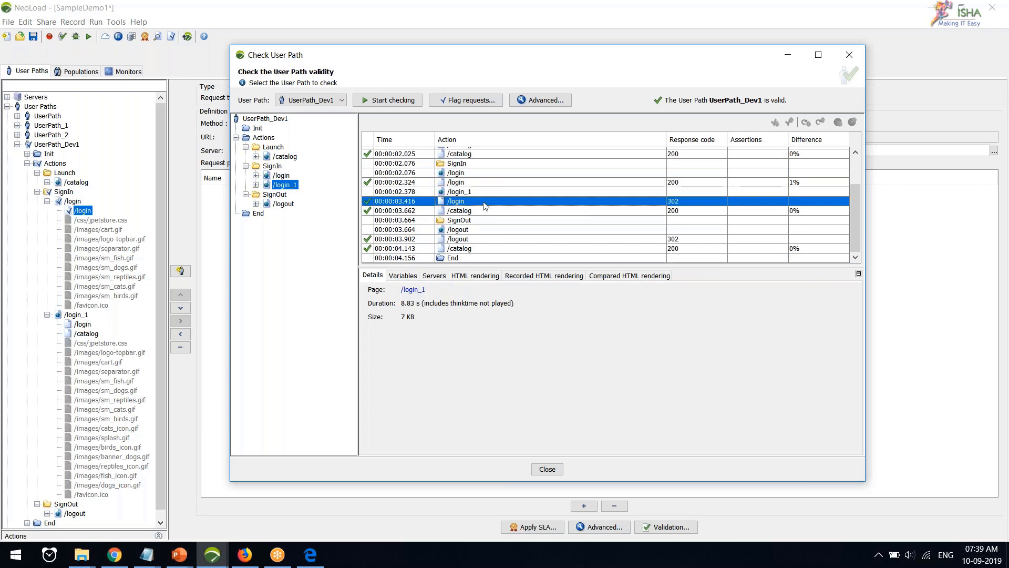
scroll(654, 216, "up", 2)
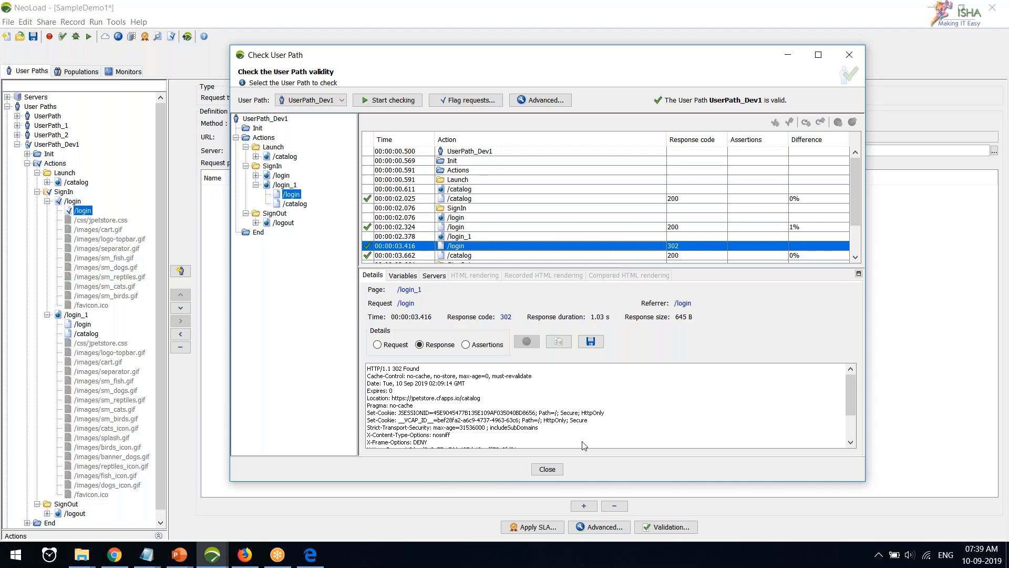
left_click(547, 472)
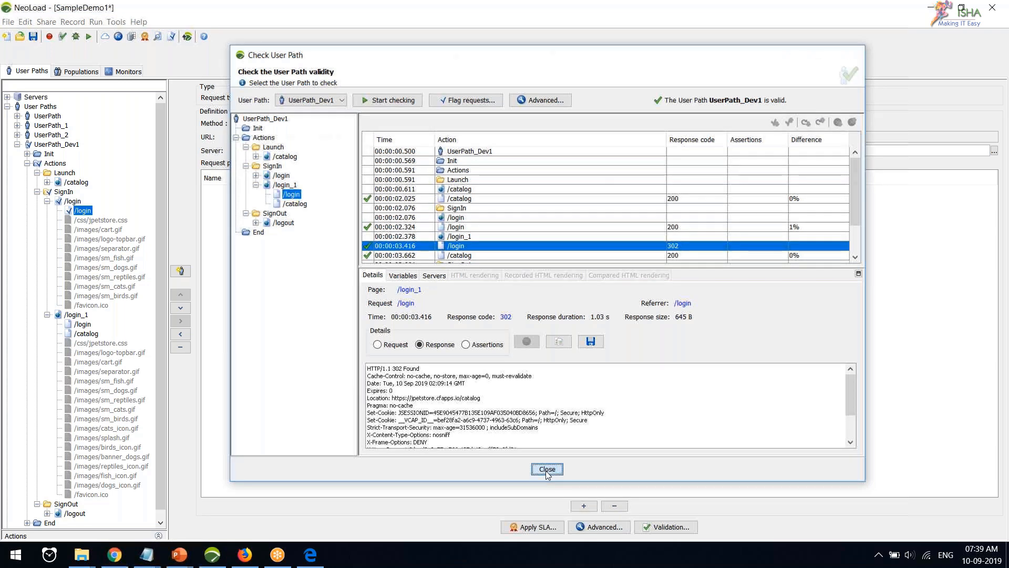
left_click(547, 470)
Collapse the /login_1 and /login pages, and show the Actions container's settings together with the list of available actions.
left_click(47, 314)
left_click(47, 201)
left_click(55, 164)
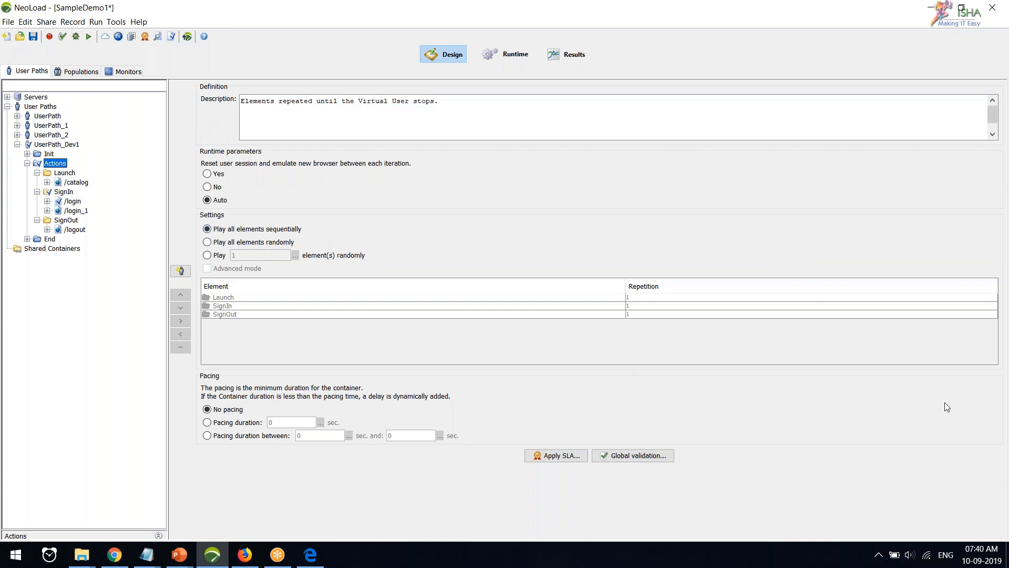
left_click(991, 364)
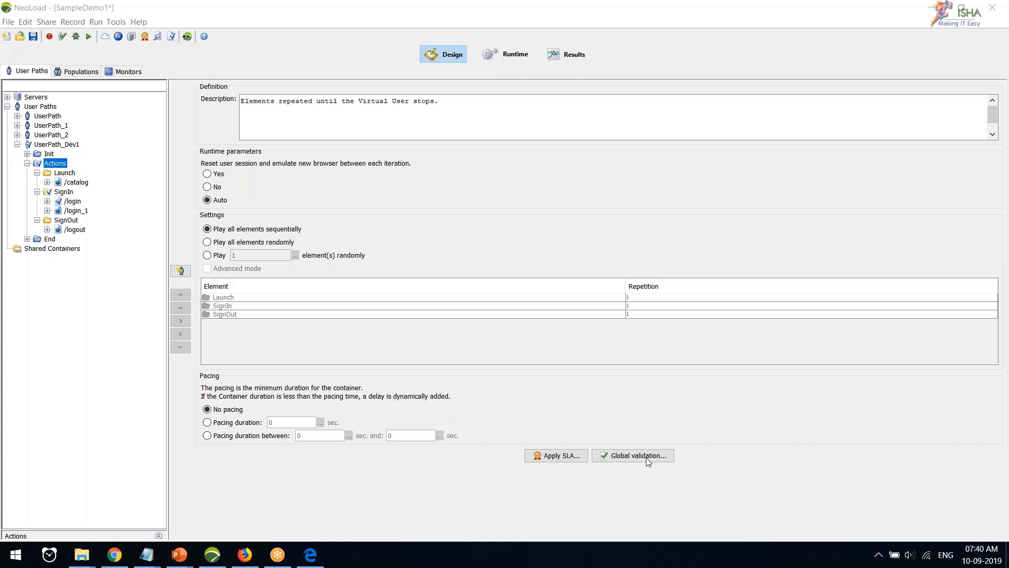
left_click(159, 536)
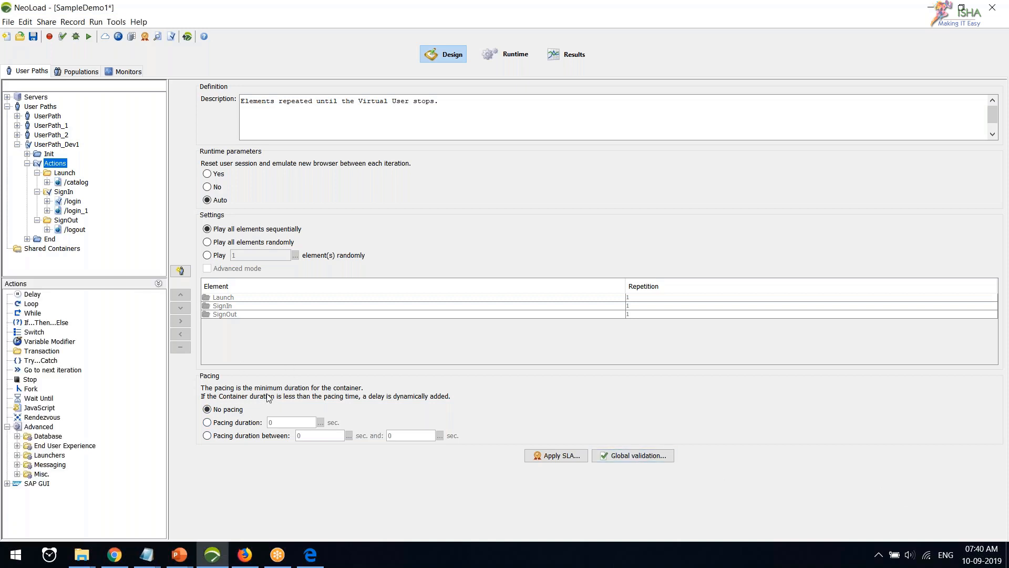